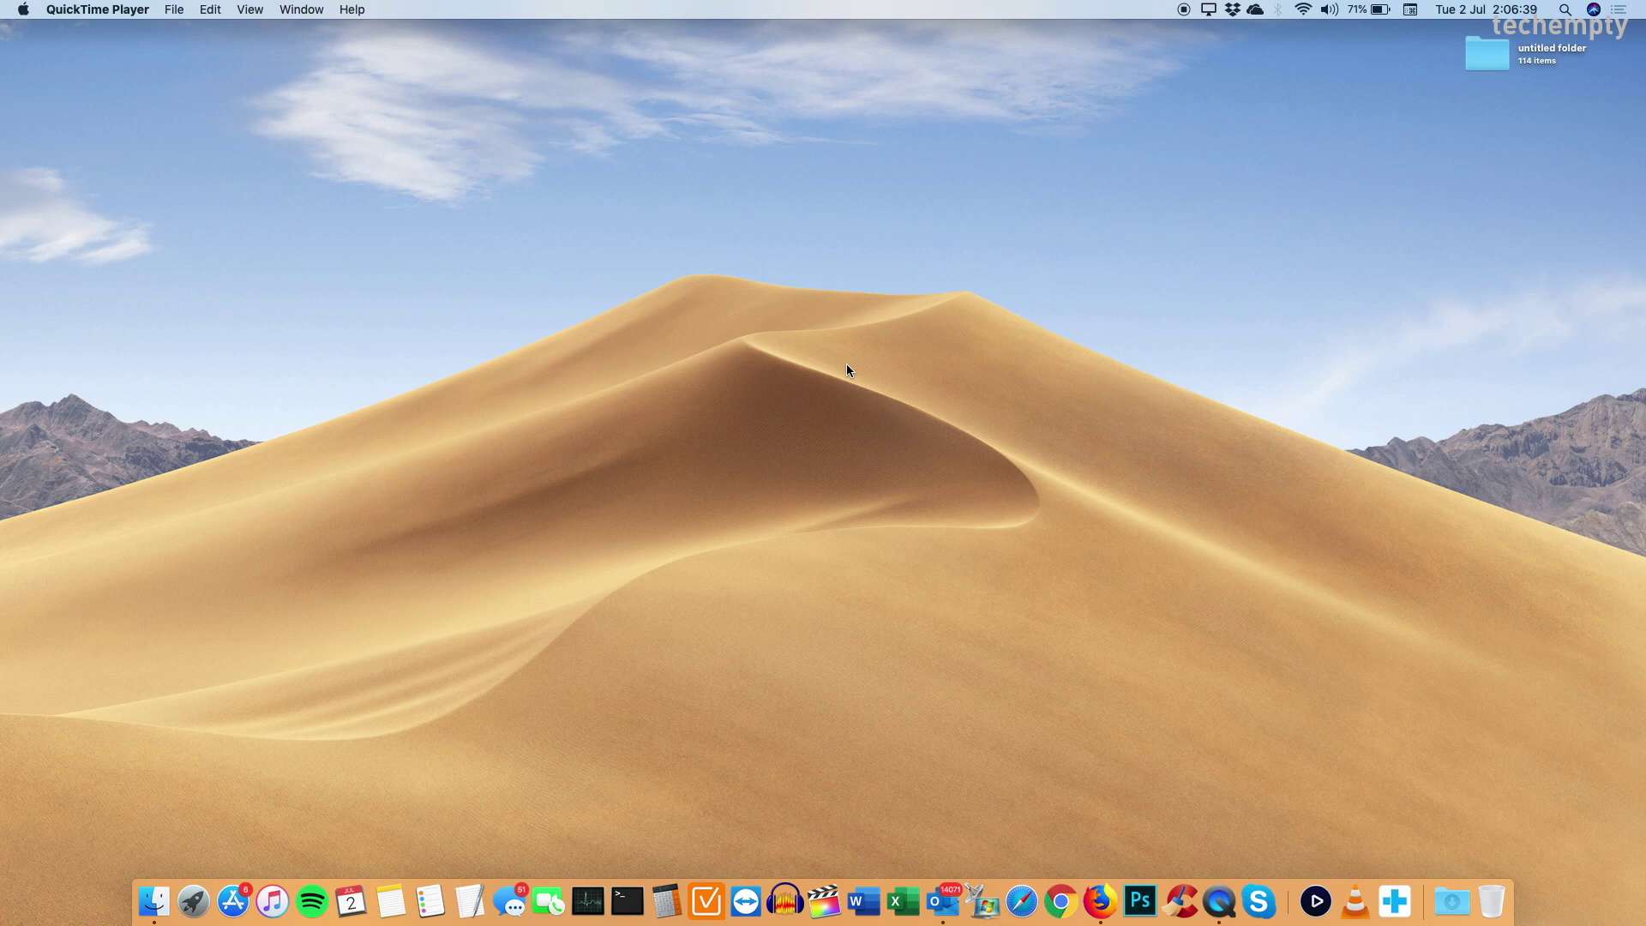
Bring up the Launchpad app grid with F4.
key(F4)
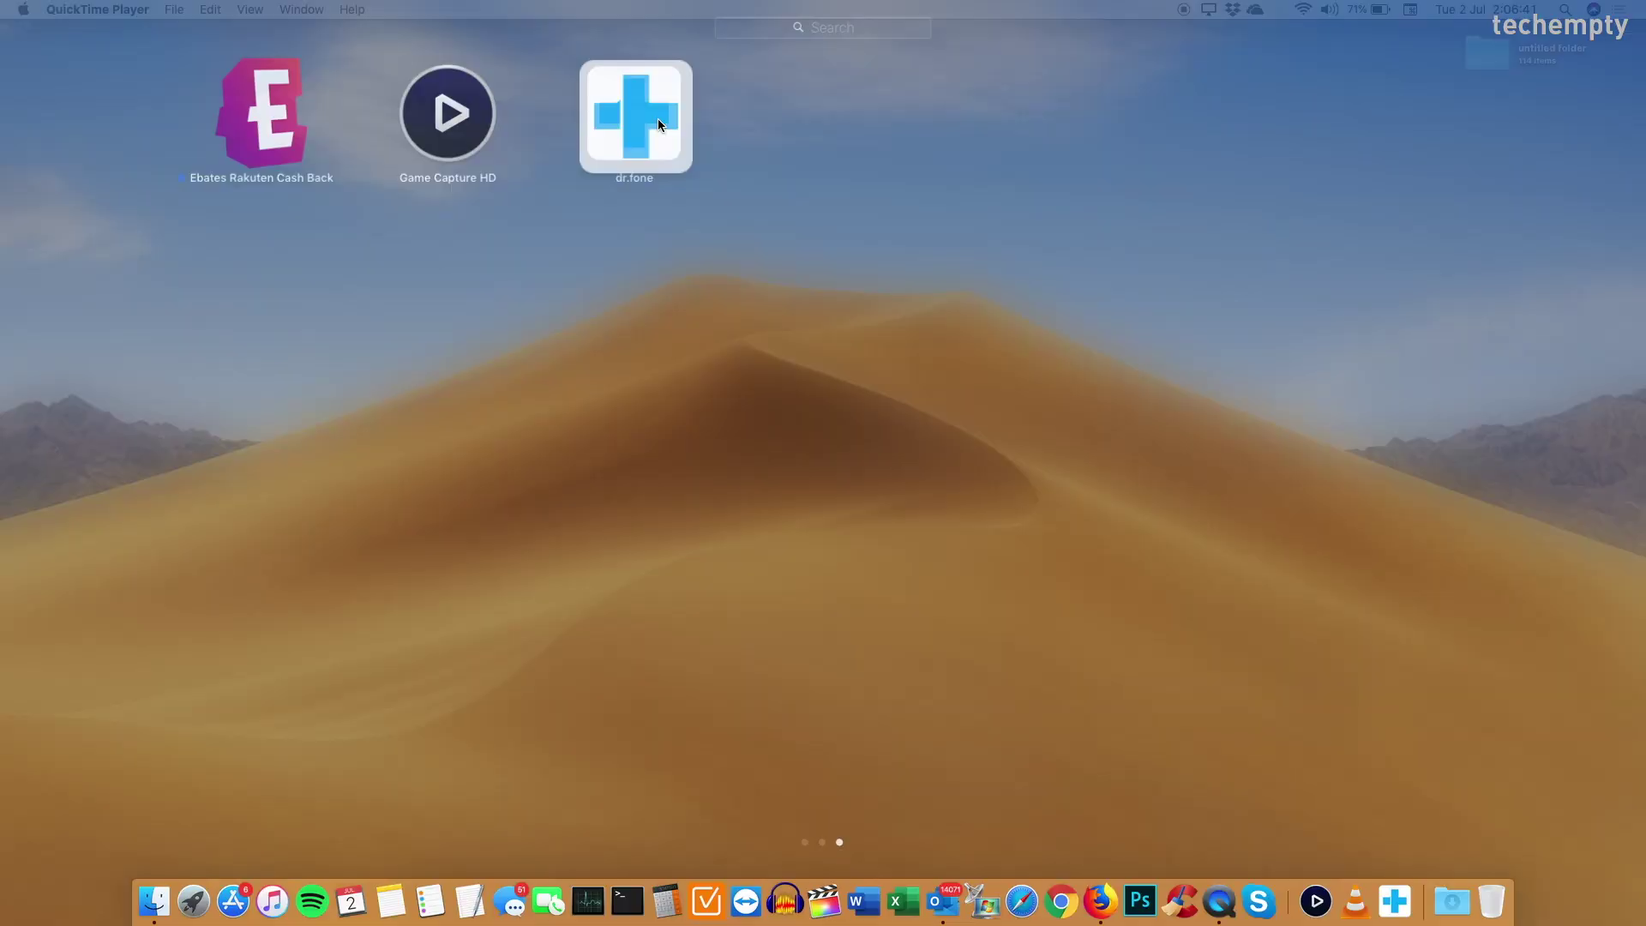
Launch dr.fone from Launchpad, which opens its Restore Social App web page in Safari.
click(657, 119)
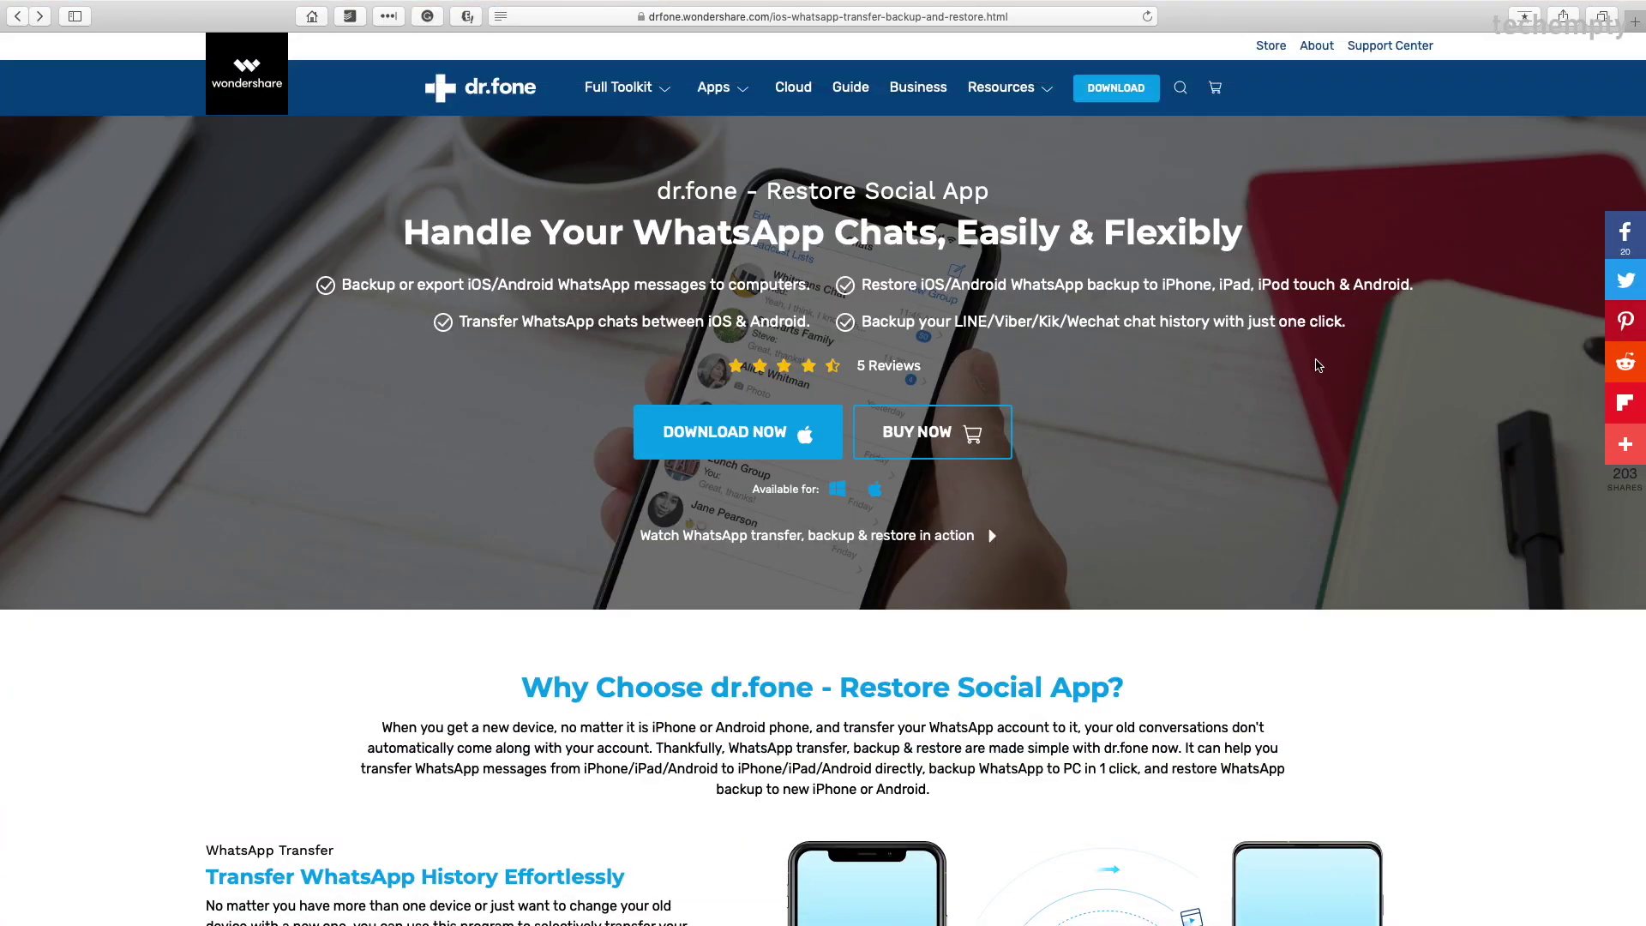
scroll(1171, 477, down, 15)
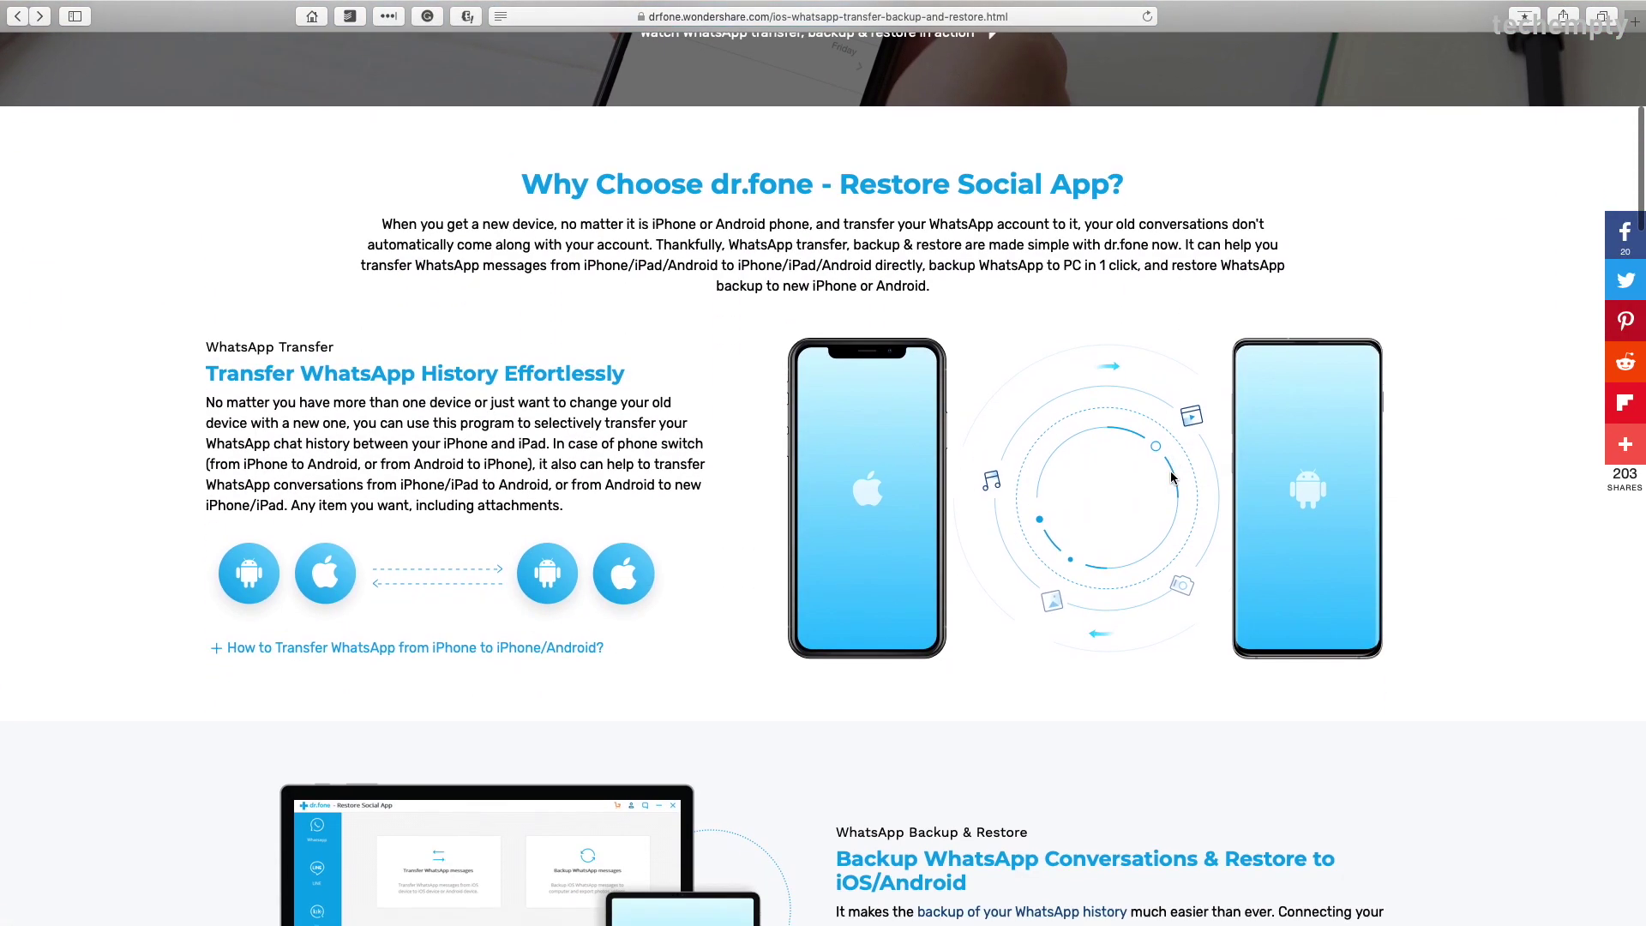
scroll(1170, 478, down, 5)
scroll(1171, 473, up, 10)
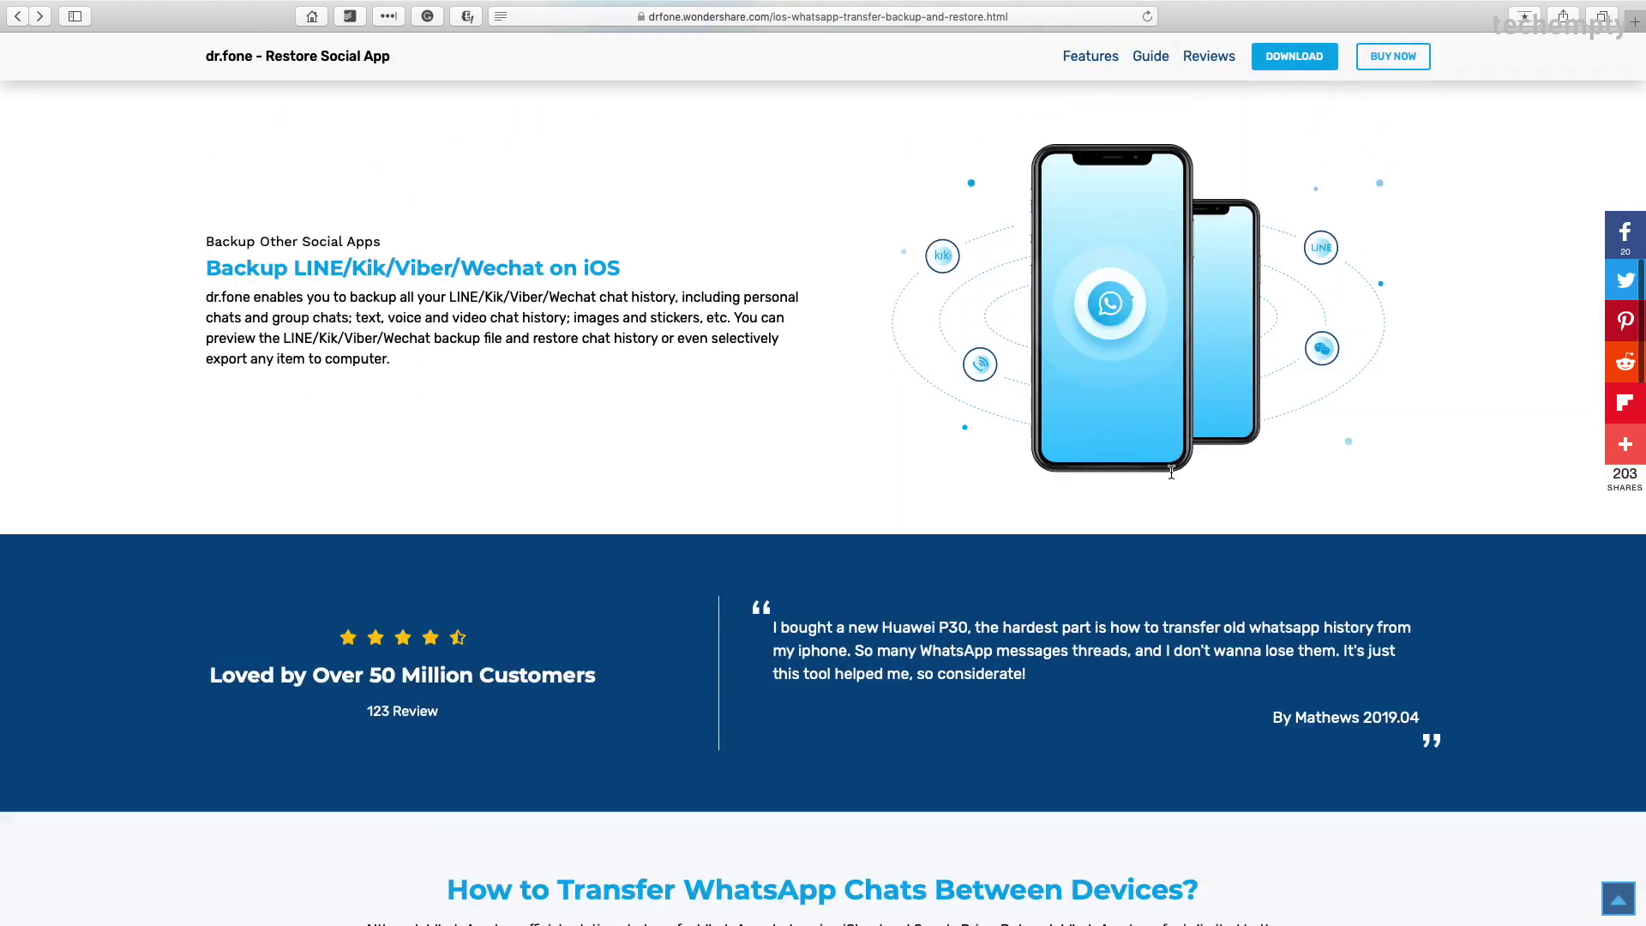
scroll(1170, 470, up, 2)
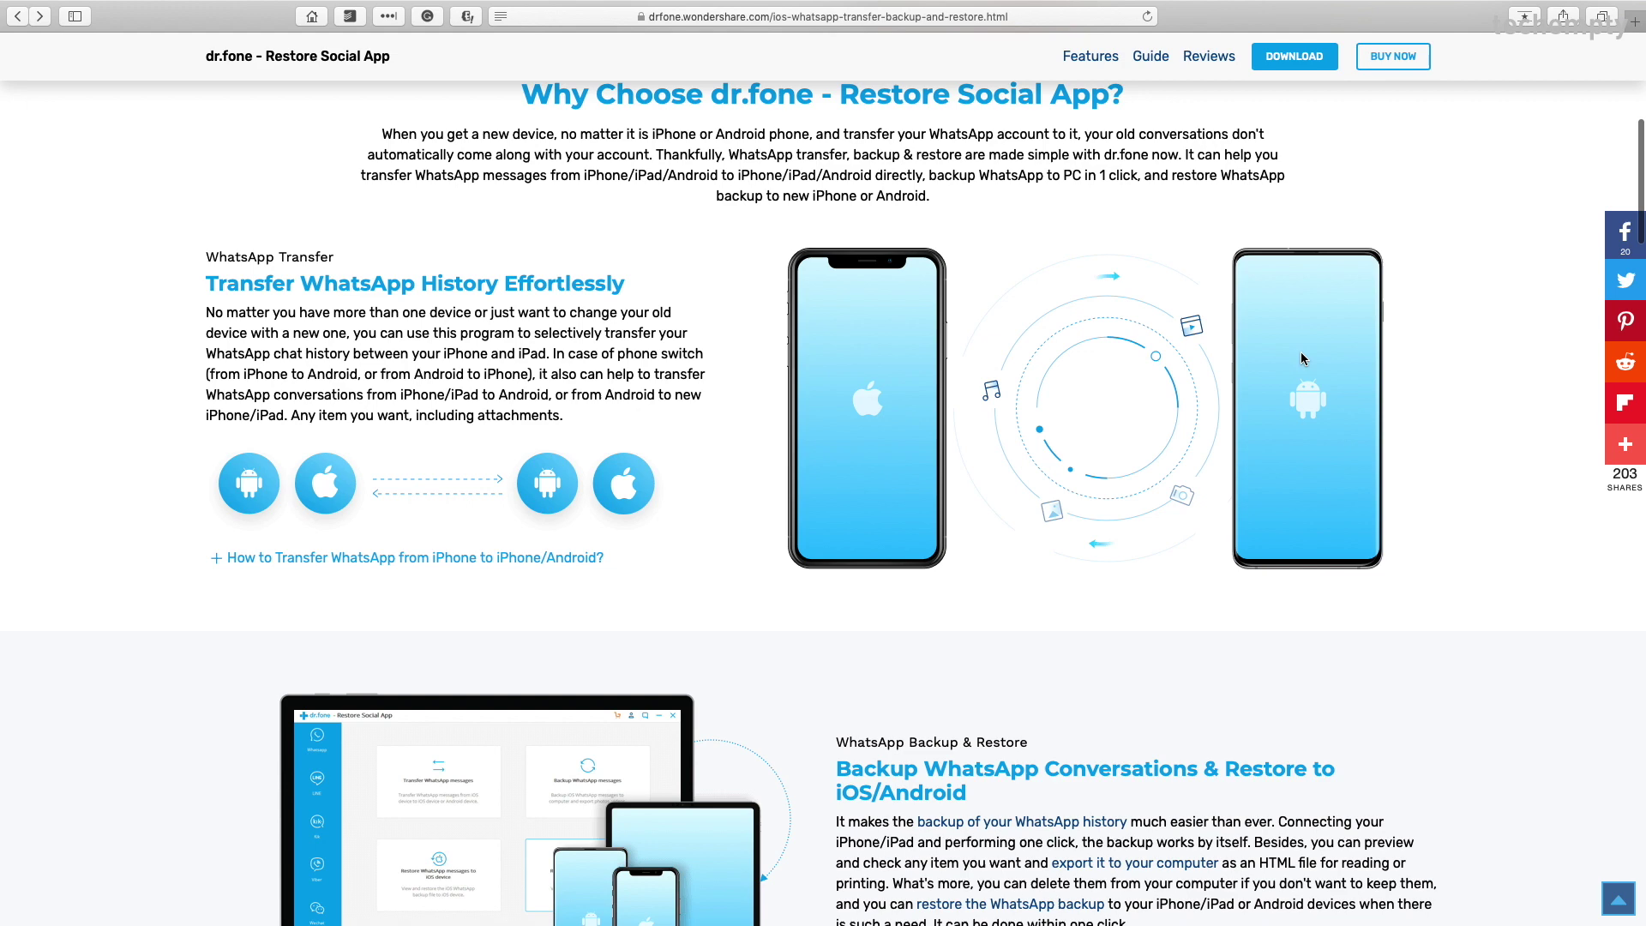
scroll(1300, 359, up, 10)
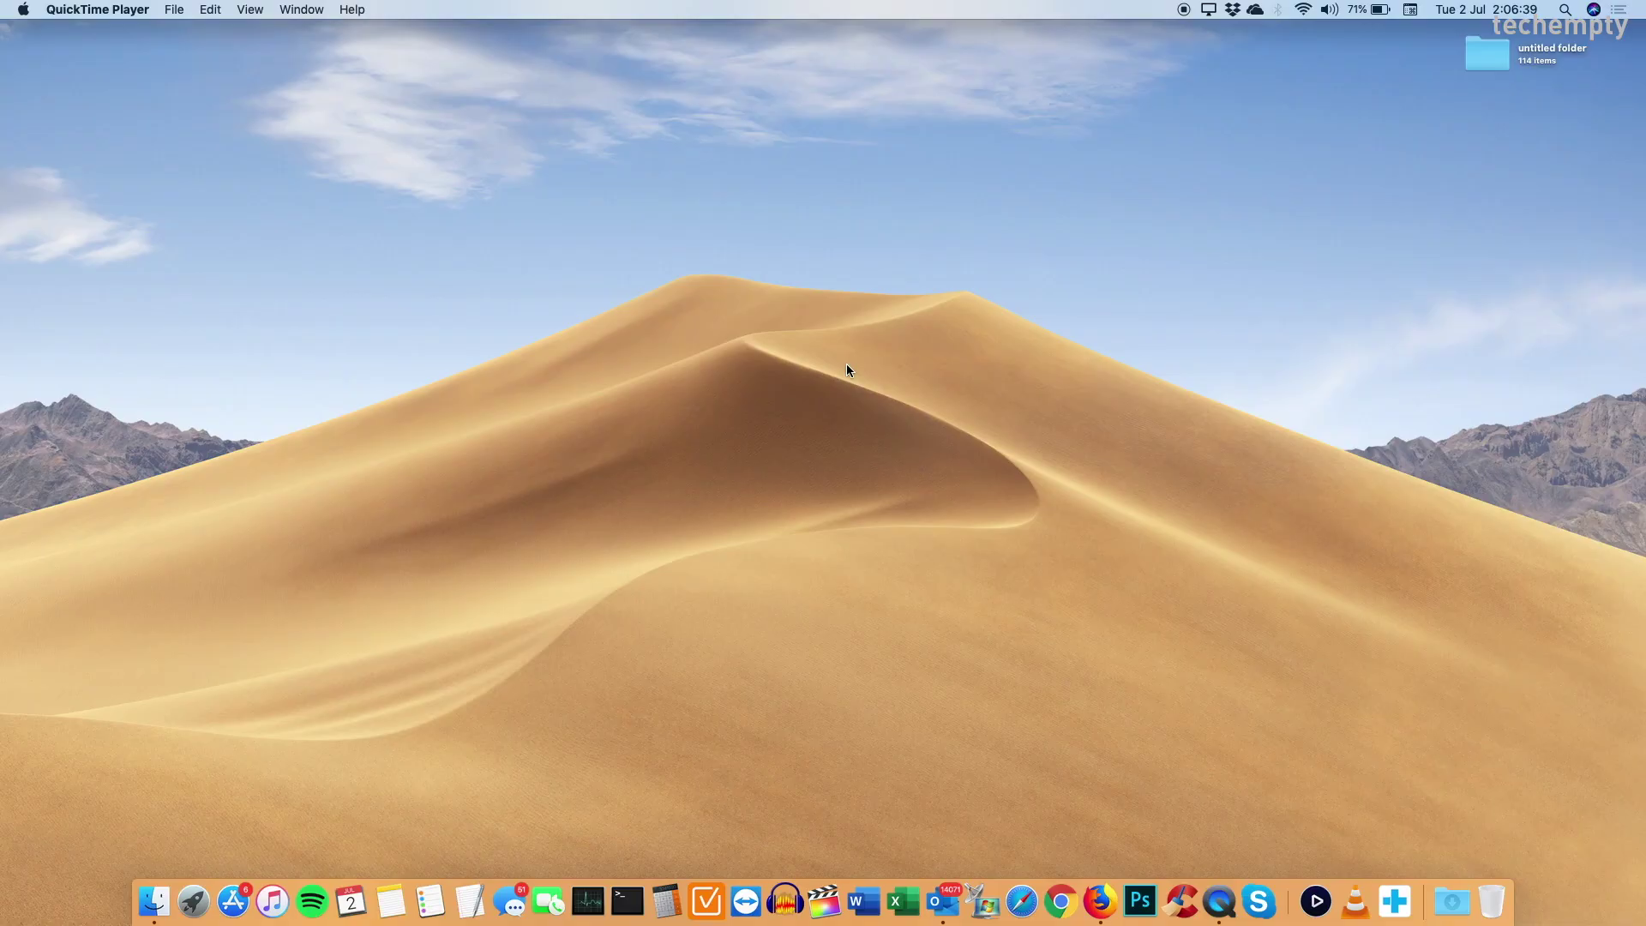
Launch dr.fone from Launchpad and add the 1 Year License to the cart from its purchase plans.
key(F4)
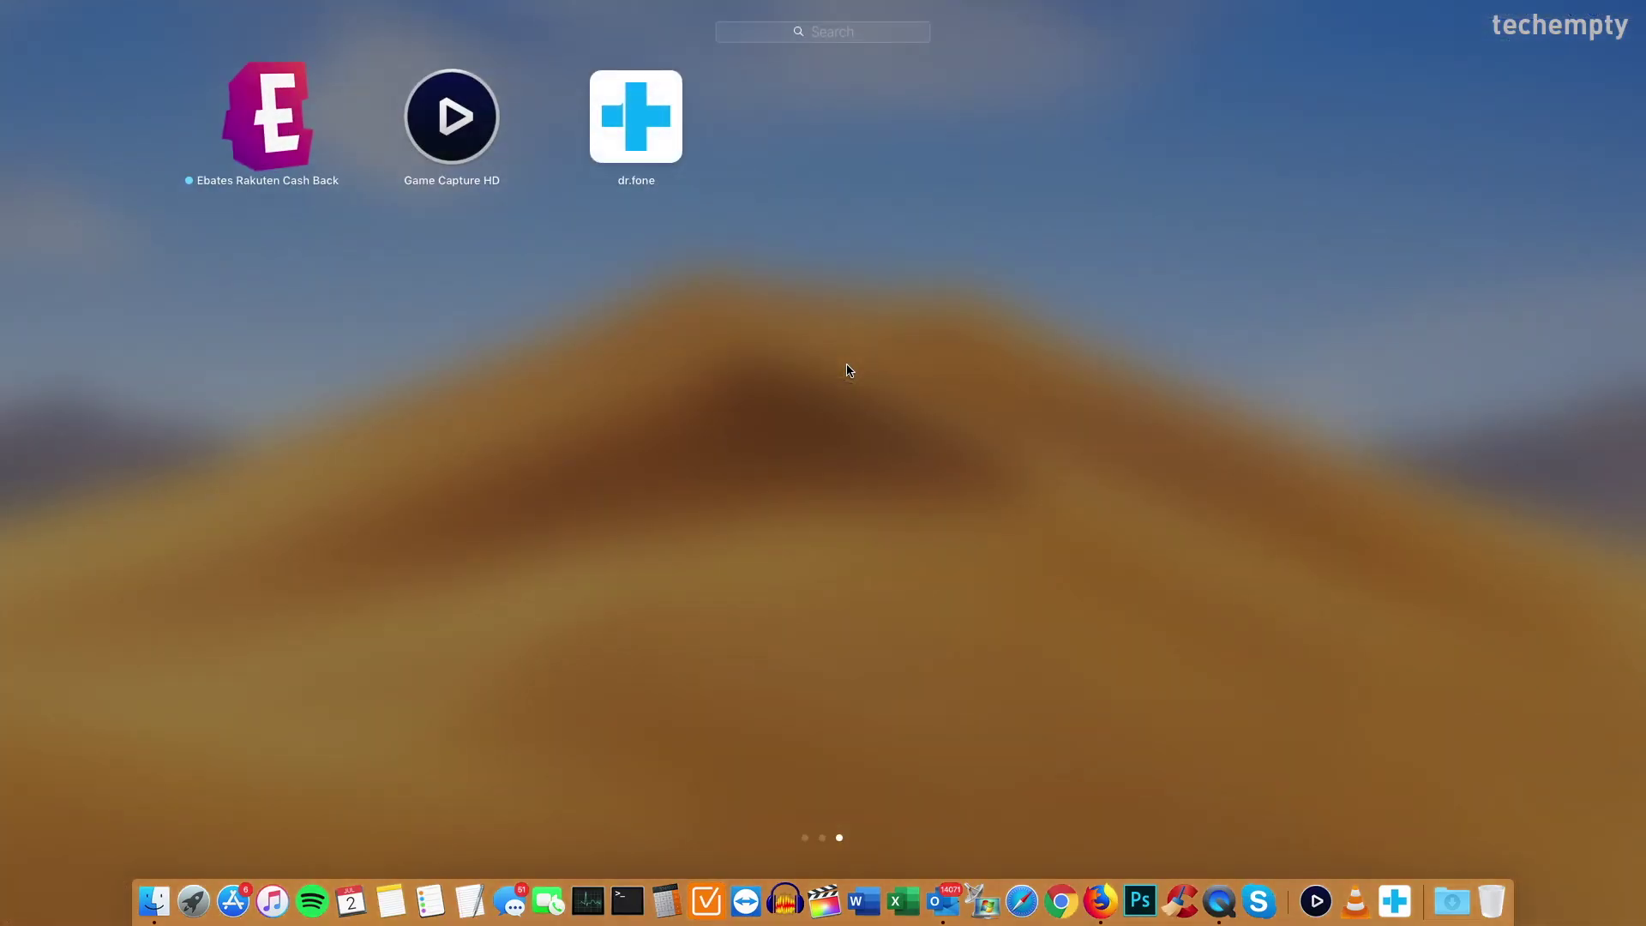
click(658, 125)
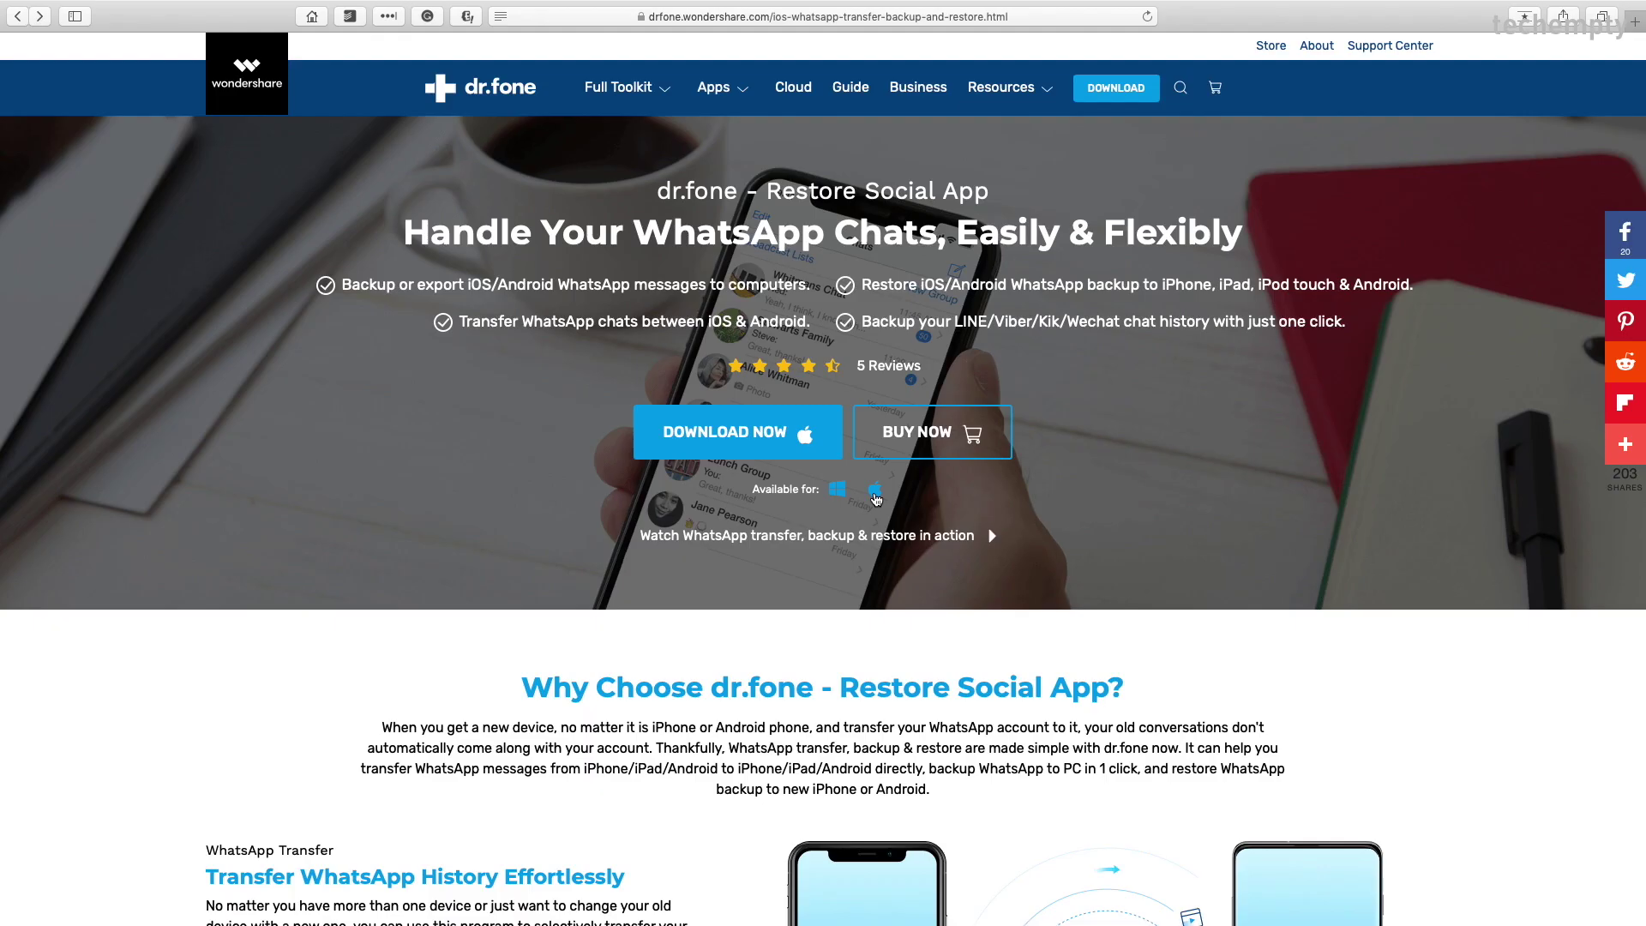
click(983, 448)
click(516, 574)
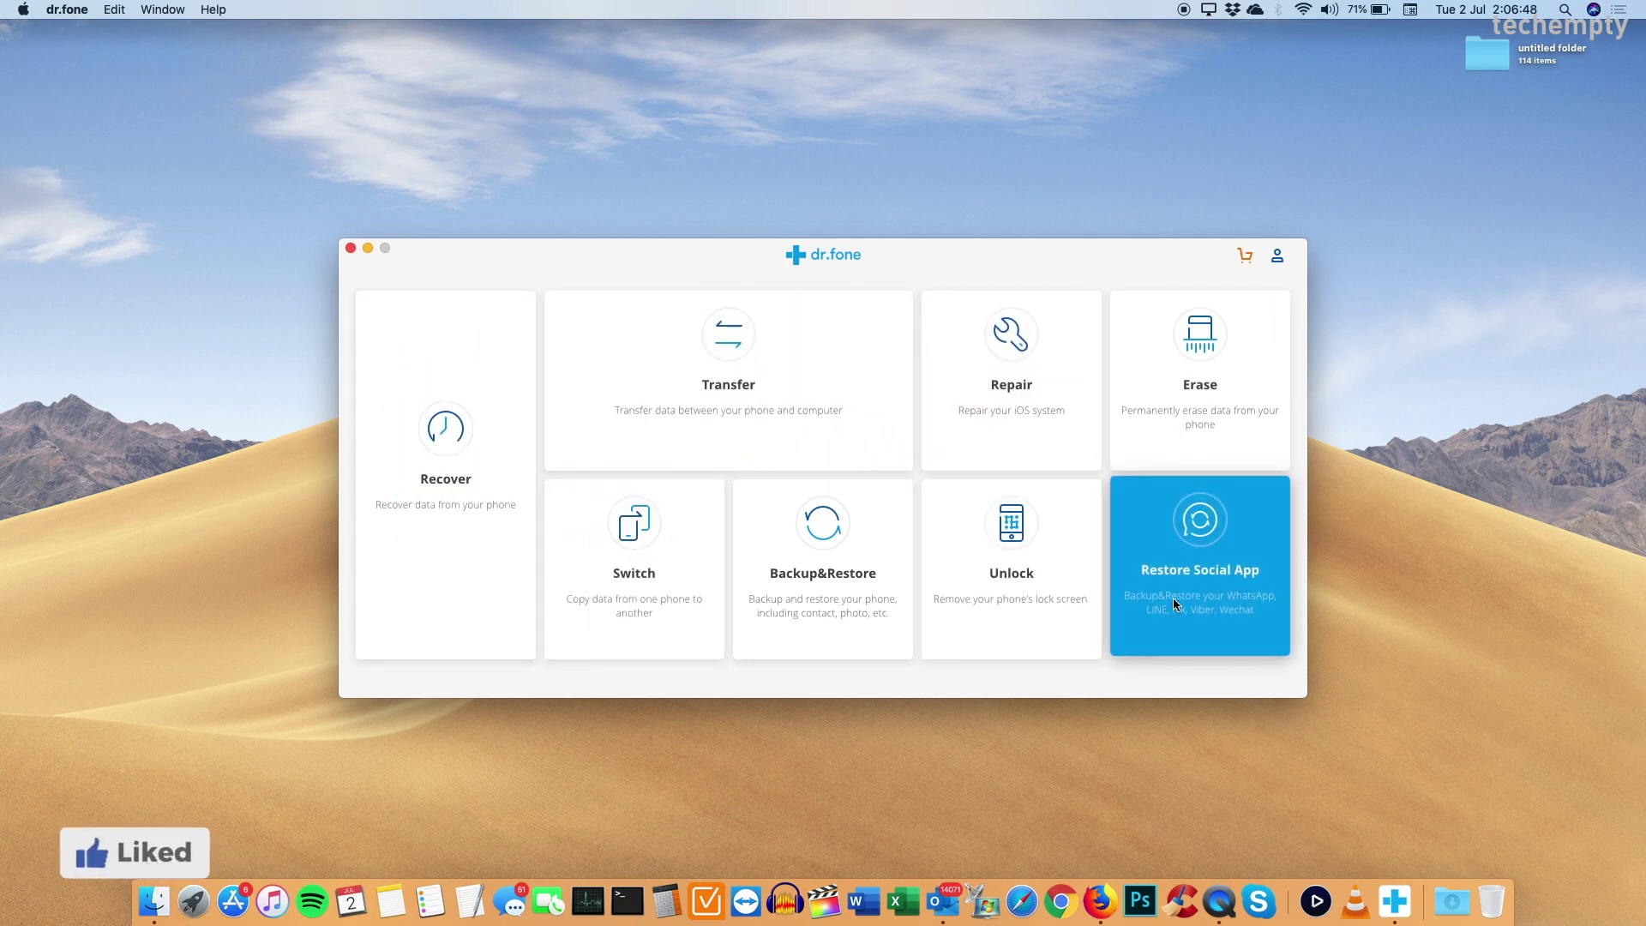
Open Restore Social App, browse the LINE, Kik, Viber and Wechat options, then return to WhatsApp.
click(1201, 540)
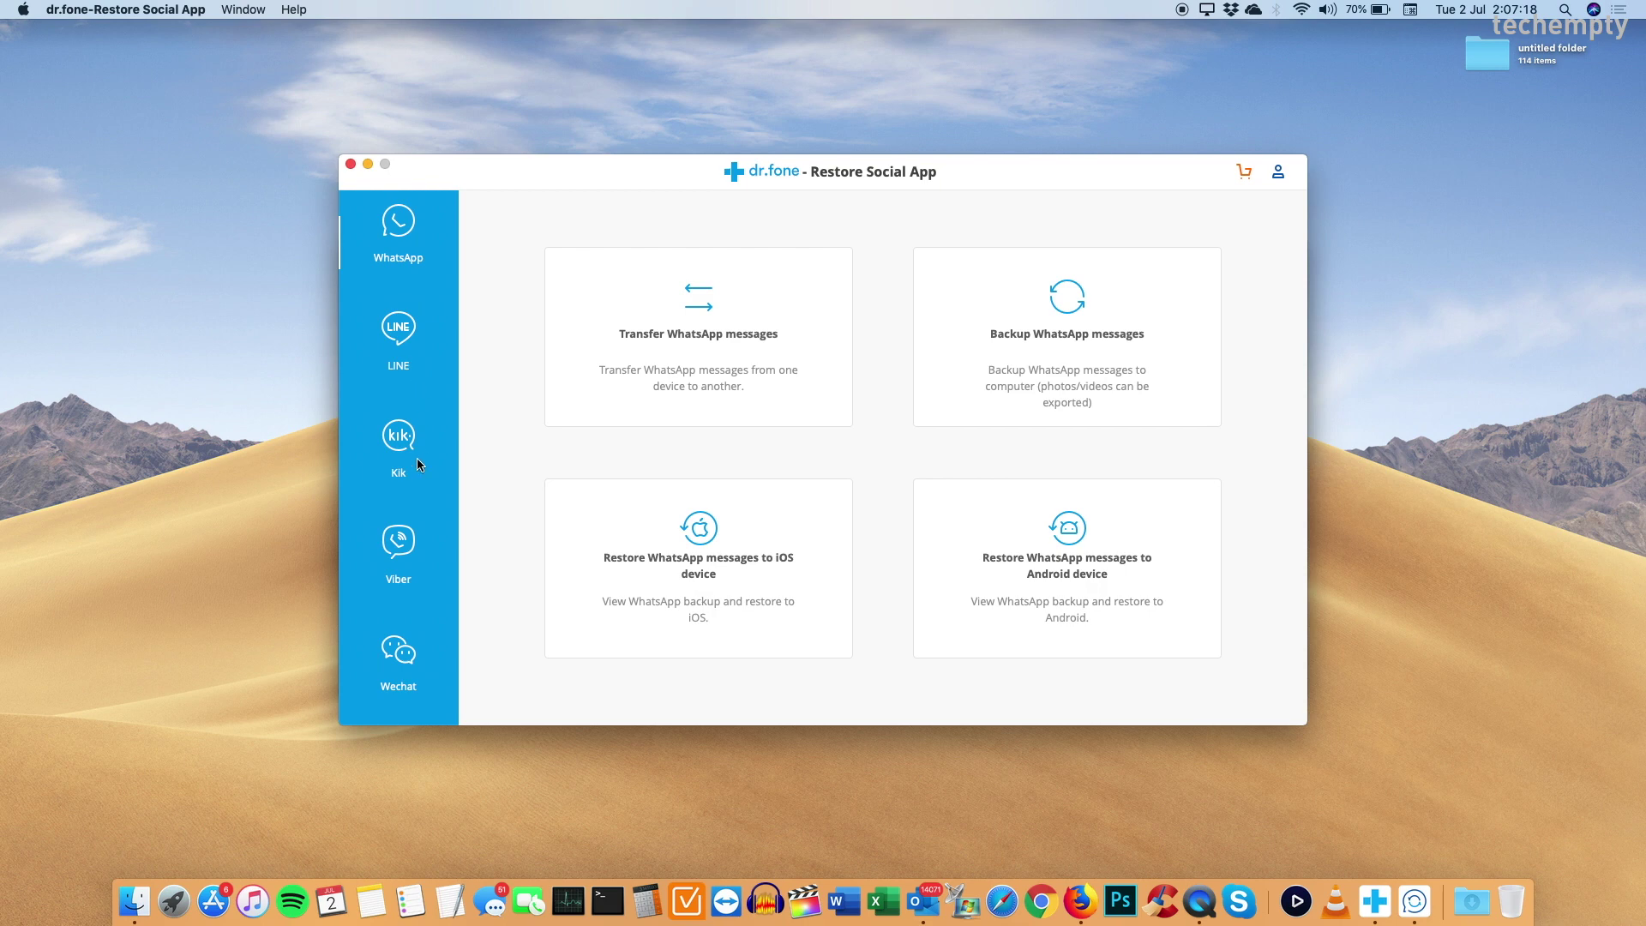
click(387, 344)
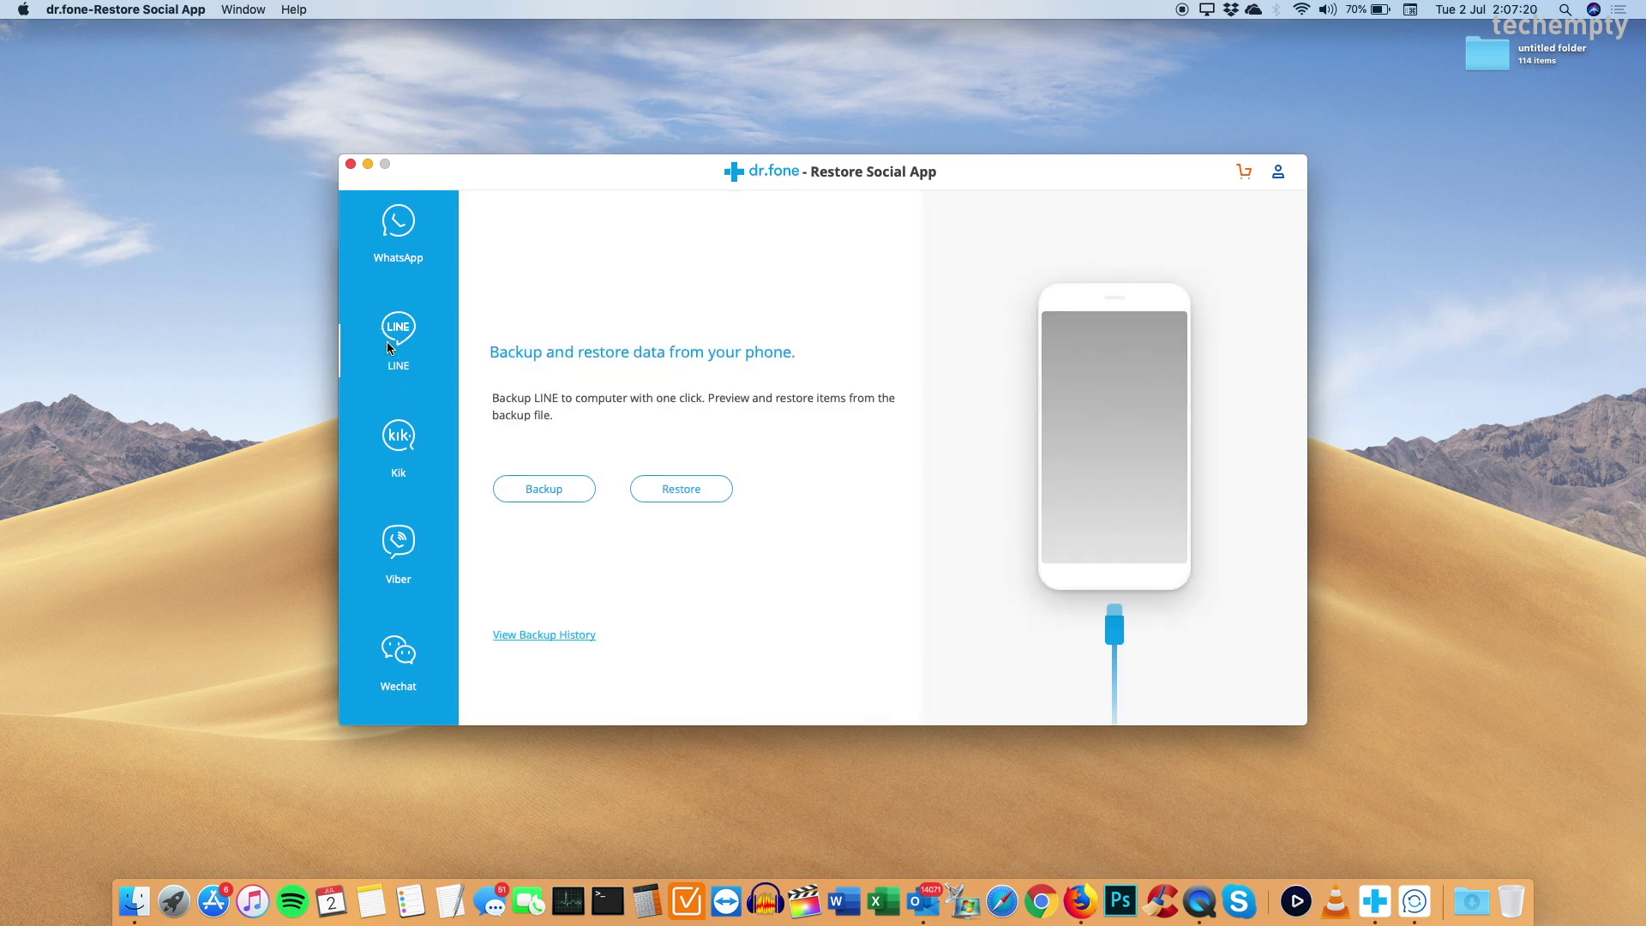
click(398, 452)
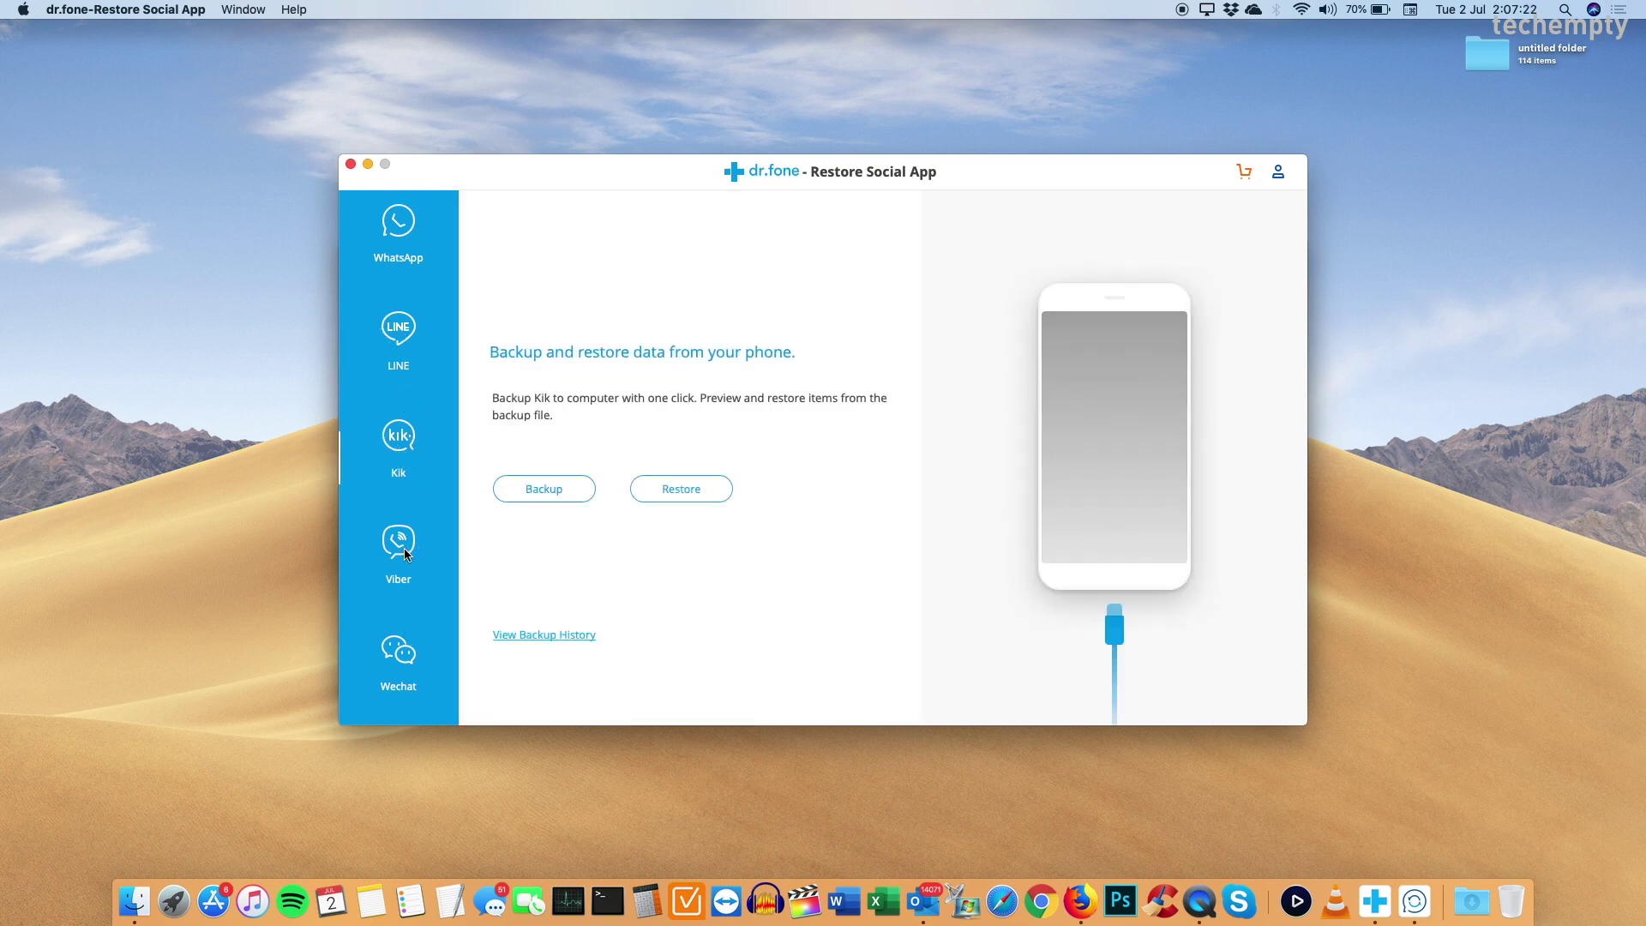
click(405, 553)
click(399, 665)
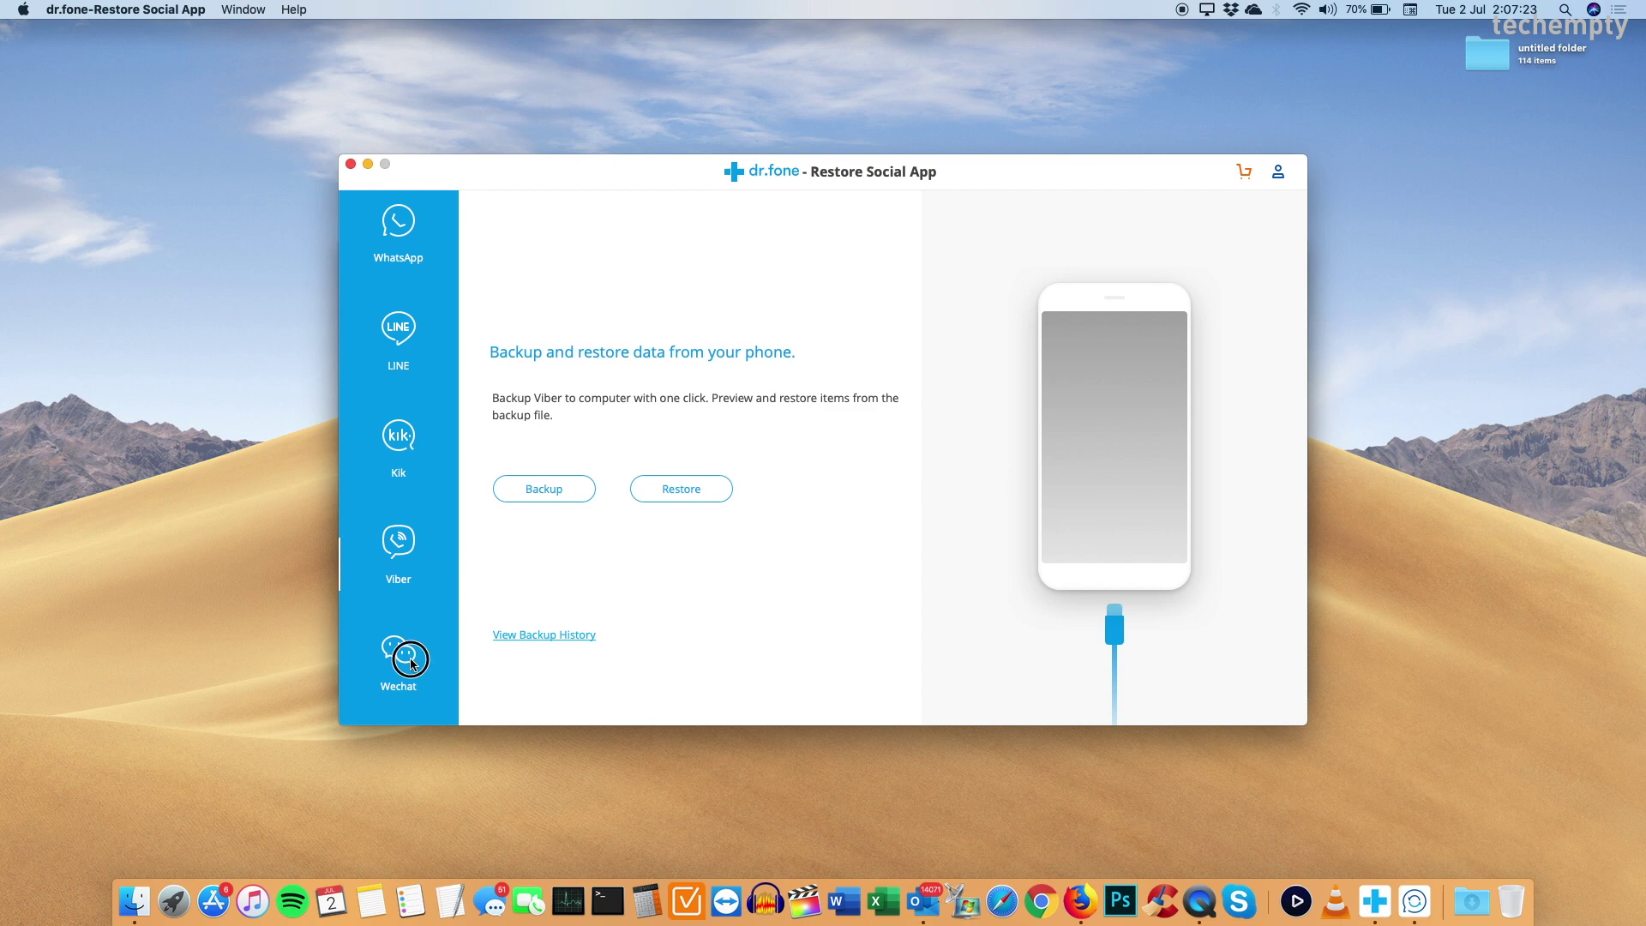
click(392, 234)
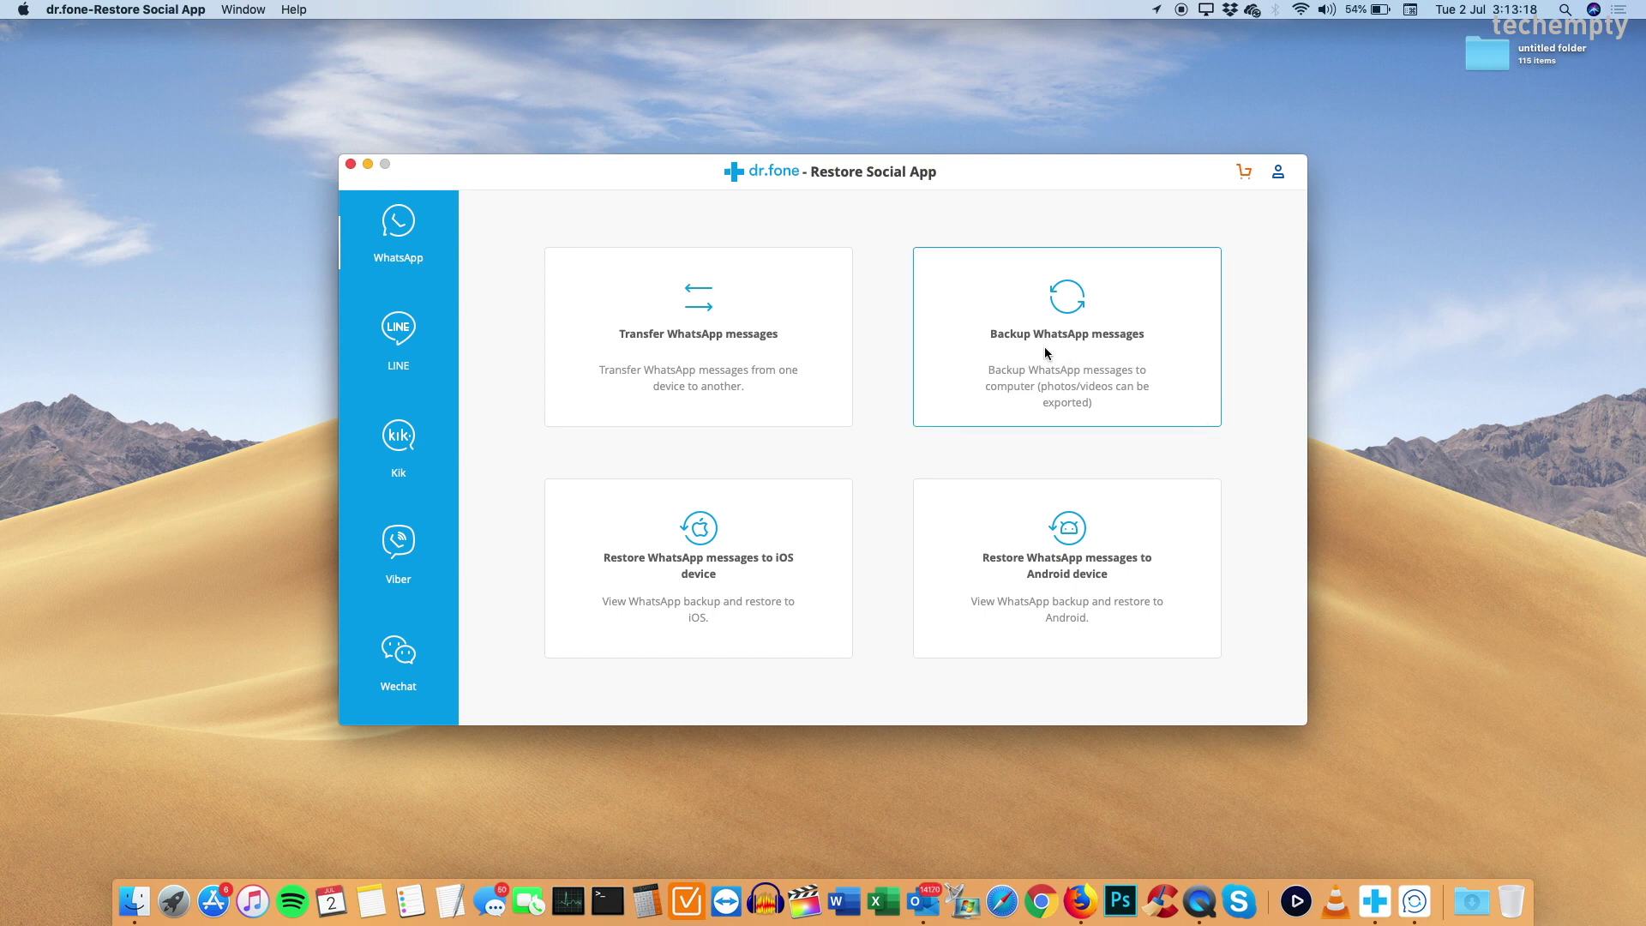
Start a WhatsApp messages backup and continue with the Google Pixel 2 XL.
click(1052, 385)
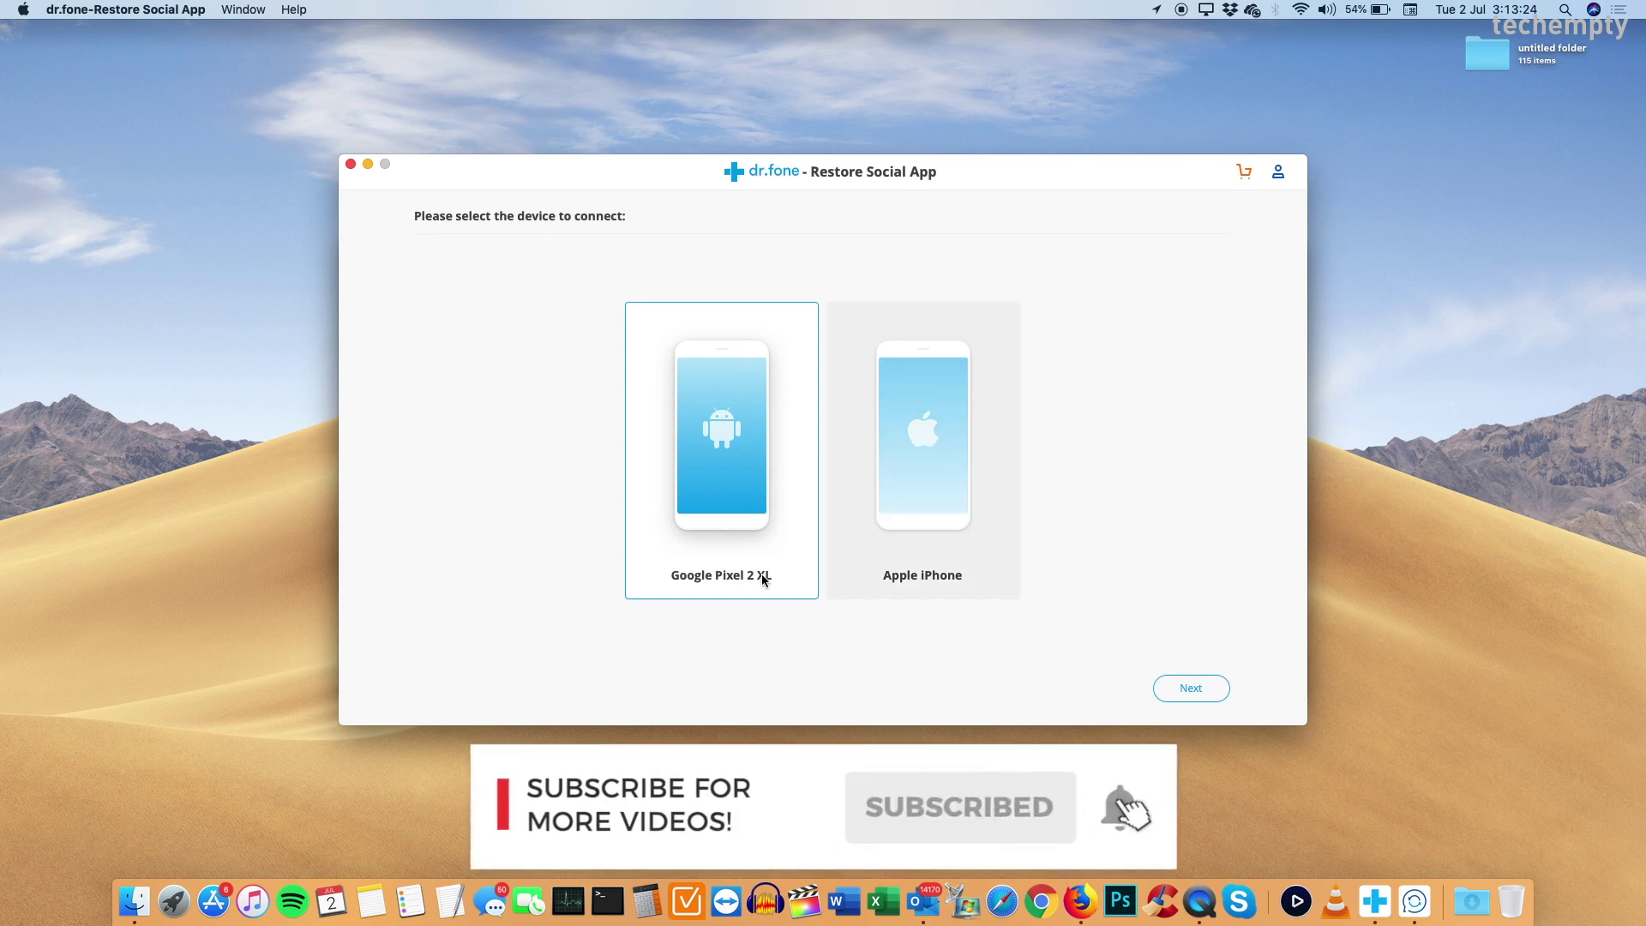
click(1166, 699)
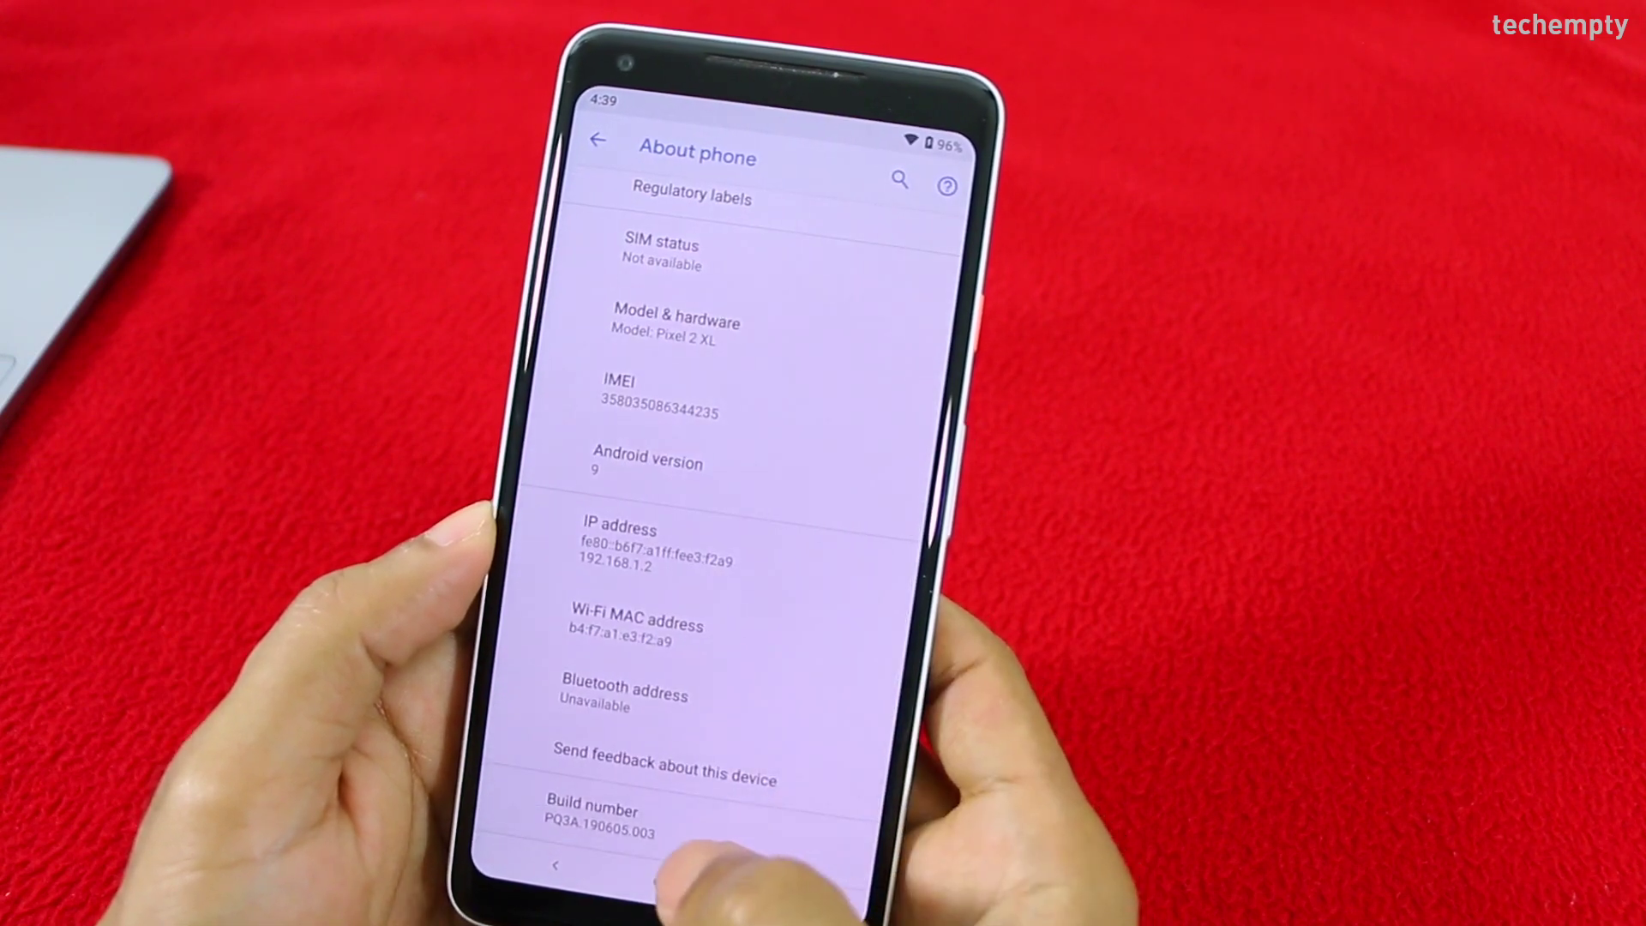
Enable developer mode on the Pixel by tapping the build number and confirming the device PIN.
click(720, 821)
click(733, 827)
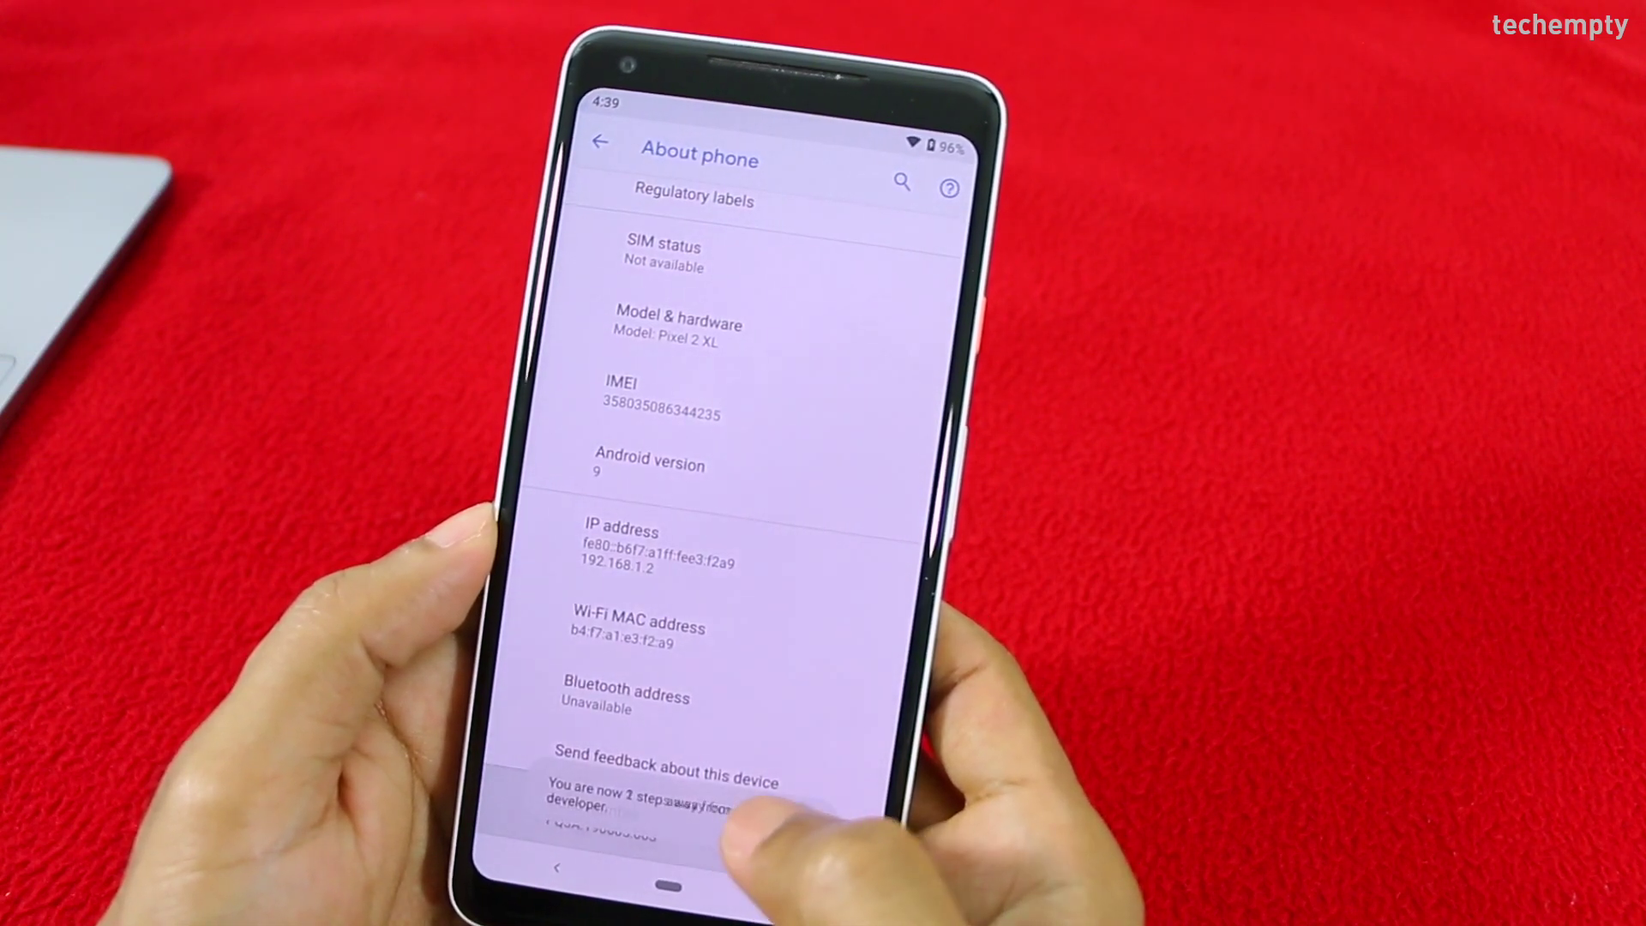
click(683, 727)
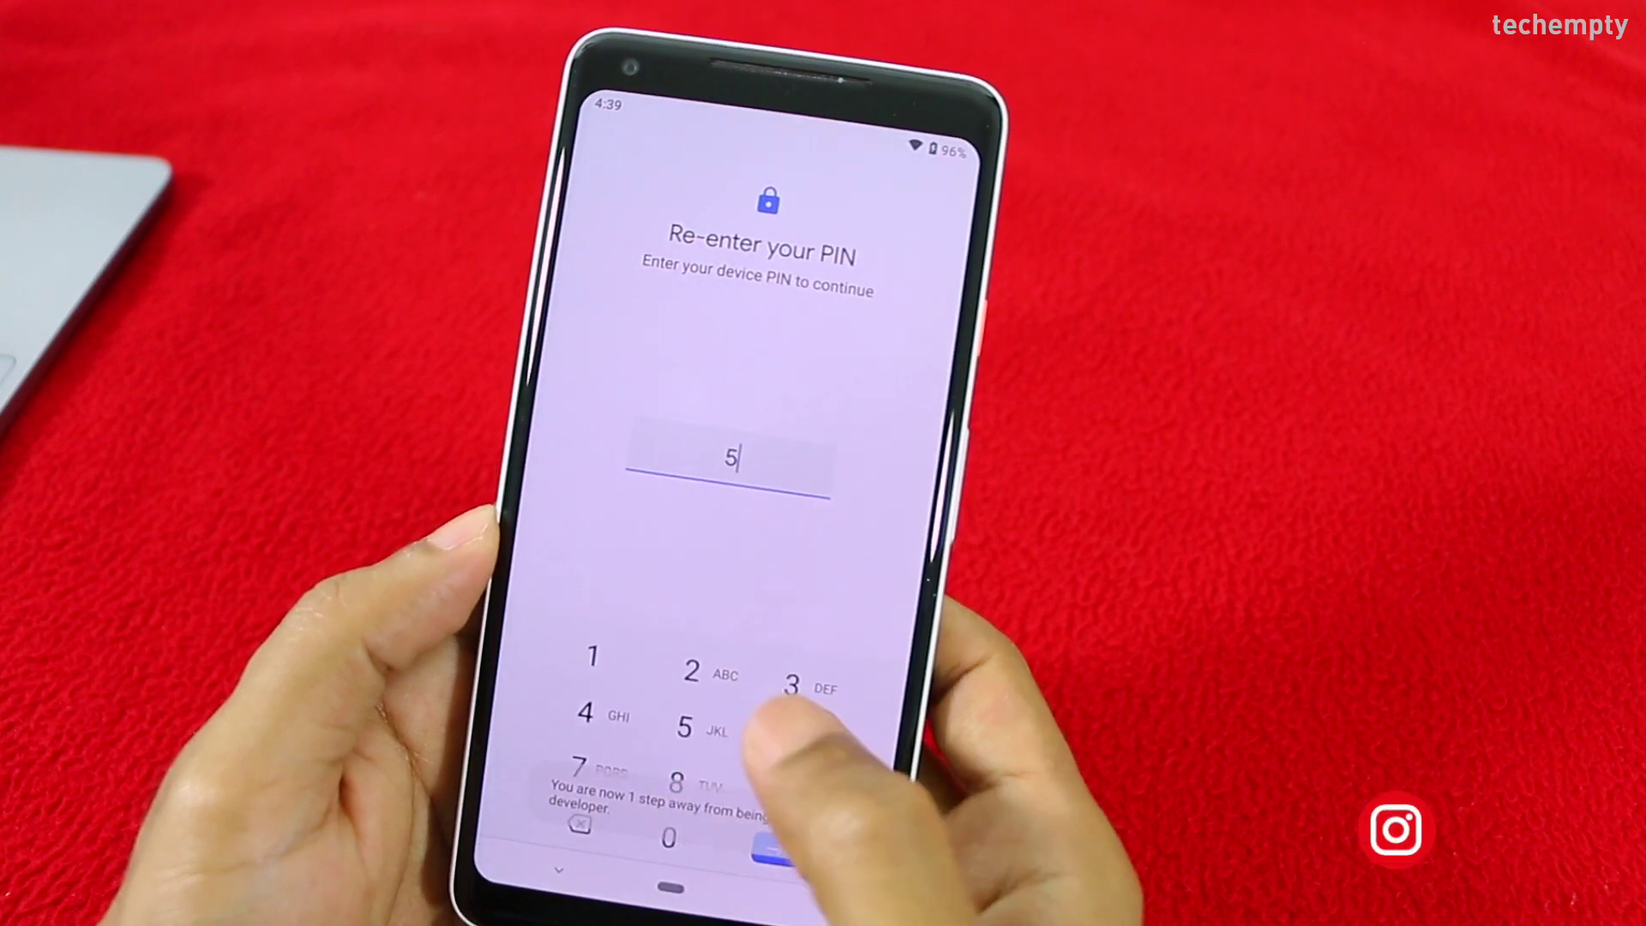
click(782, 742)
click(782, 742)
click(578, 769)
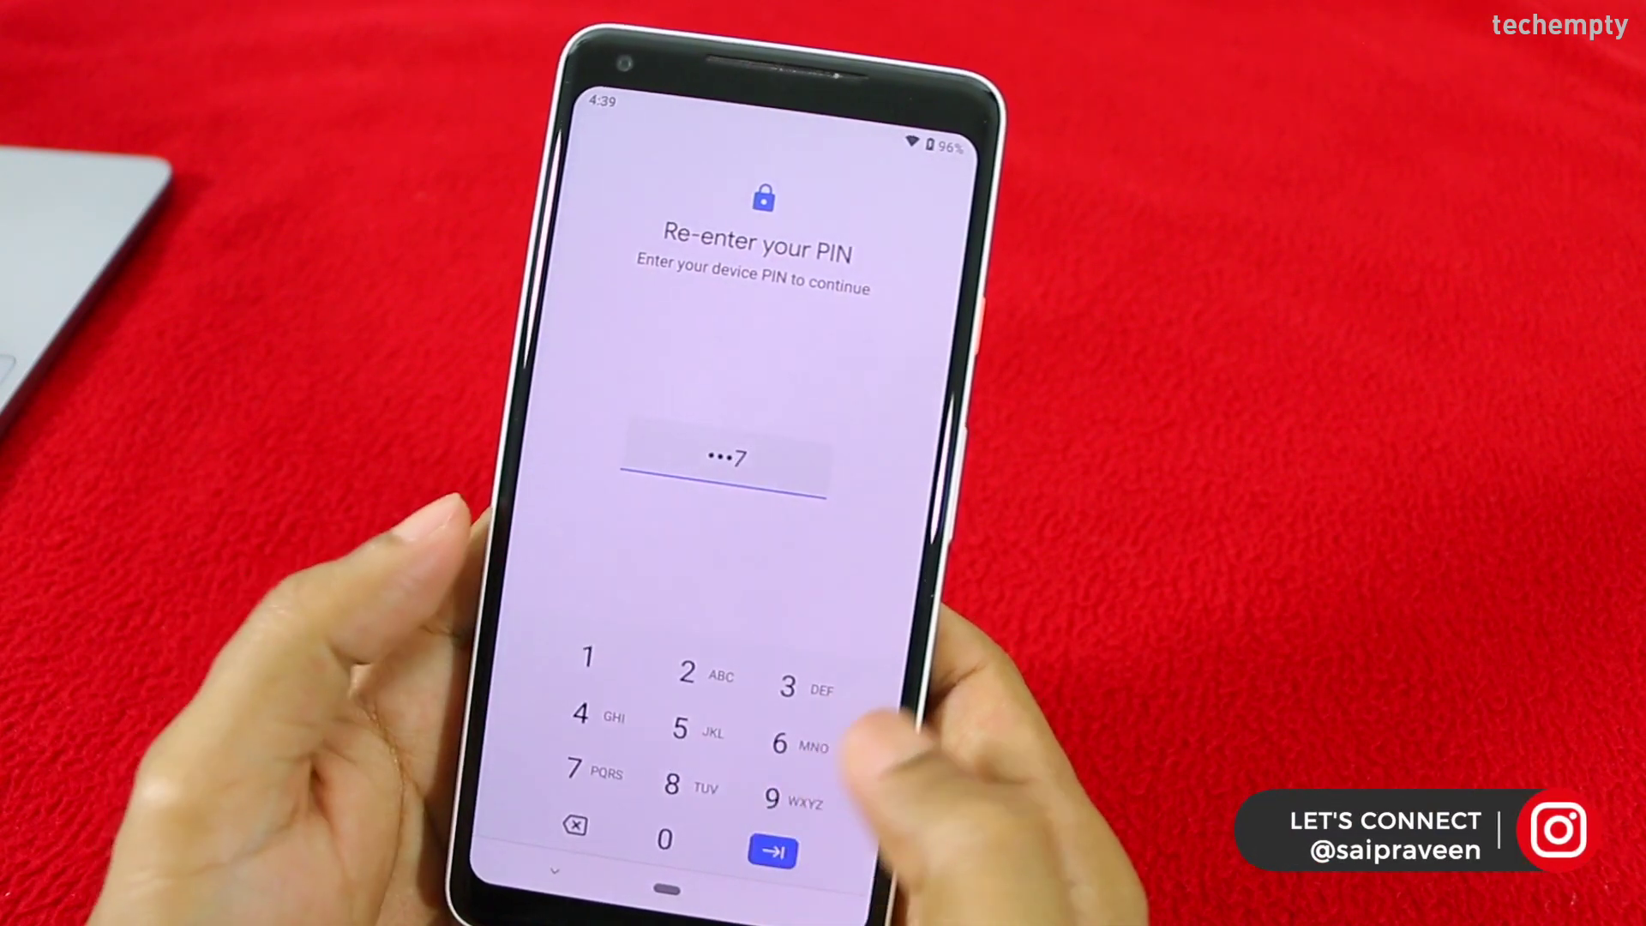
click(776, 852)
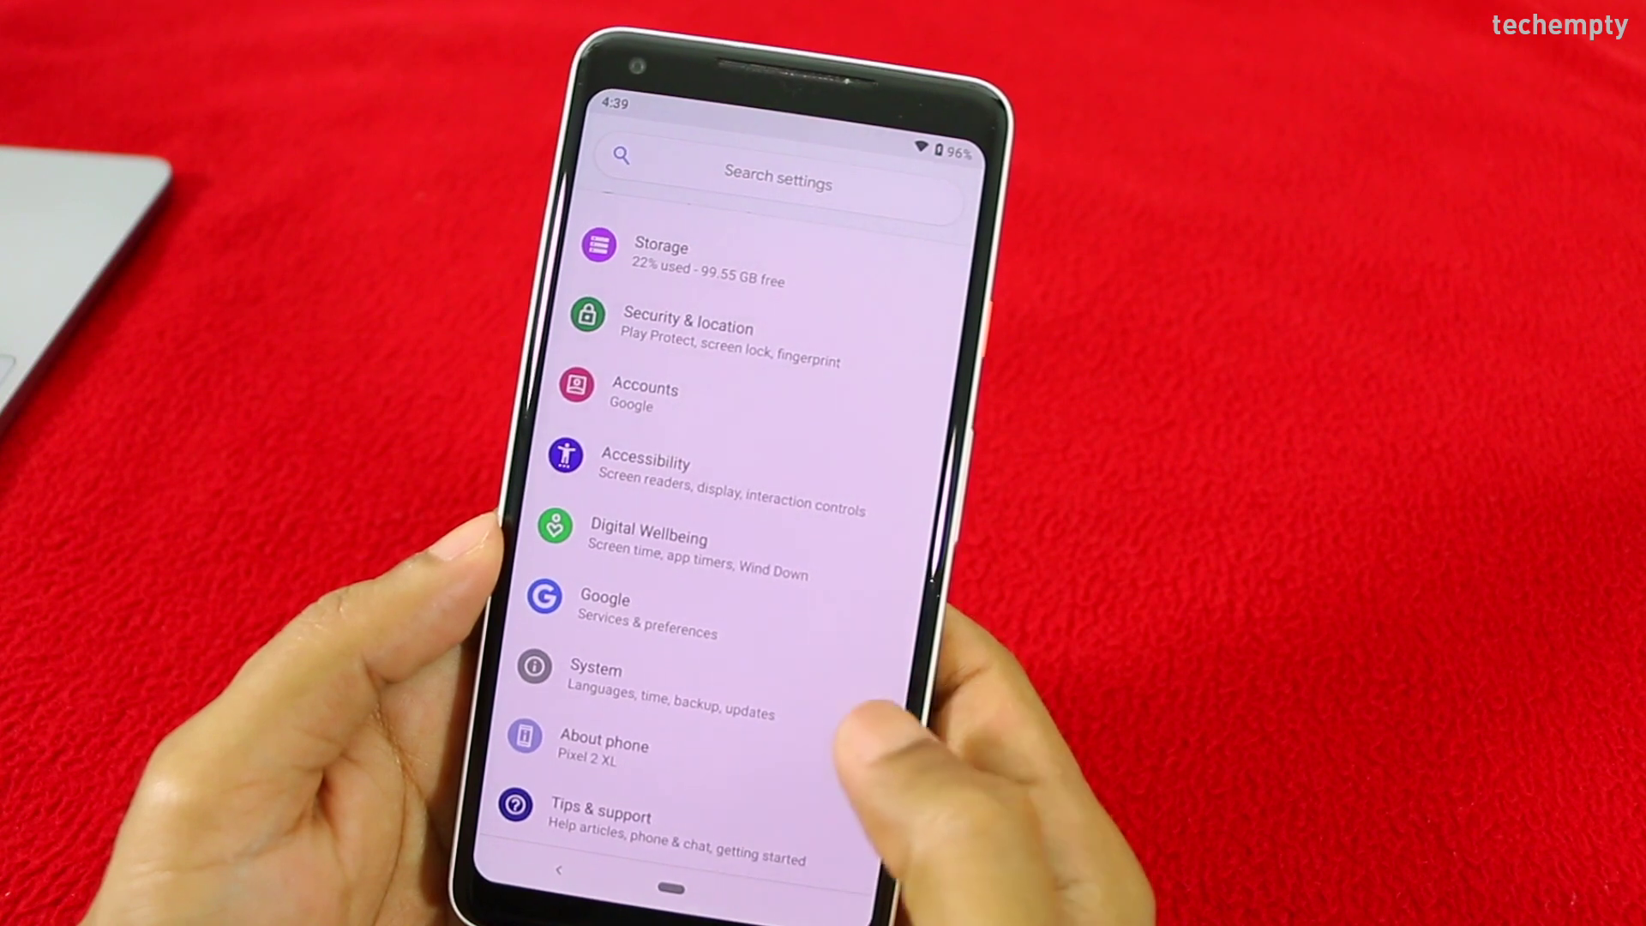
In System > Developer options, turn on USB debugging and always allow this computer.
click(755, 702)
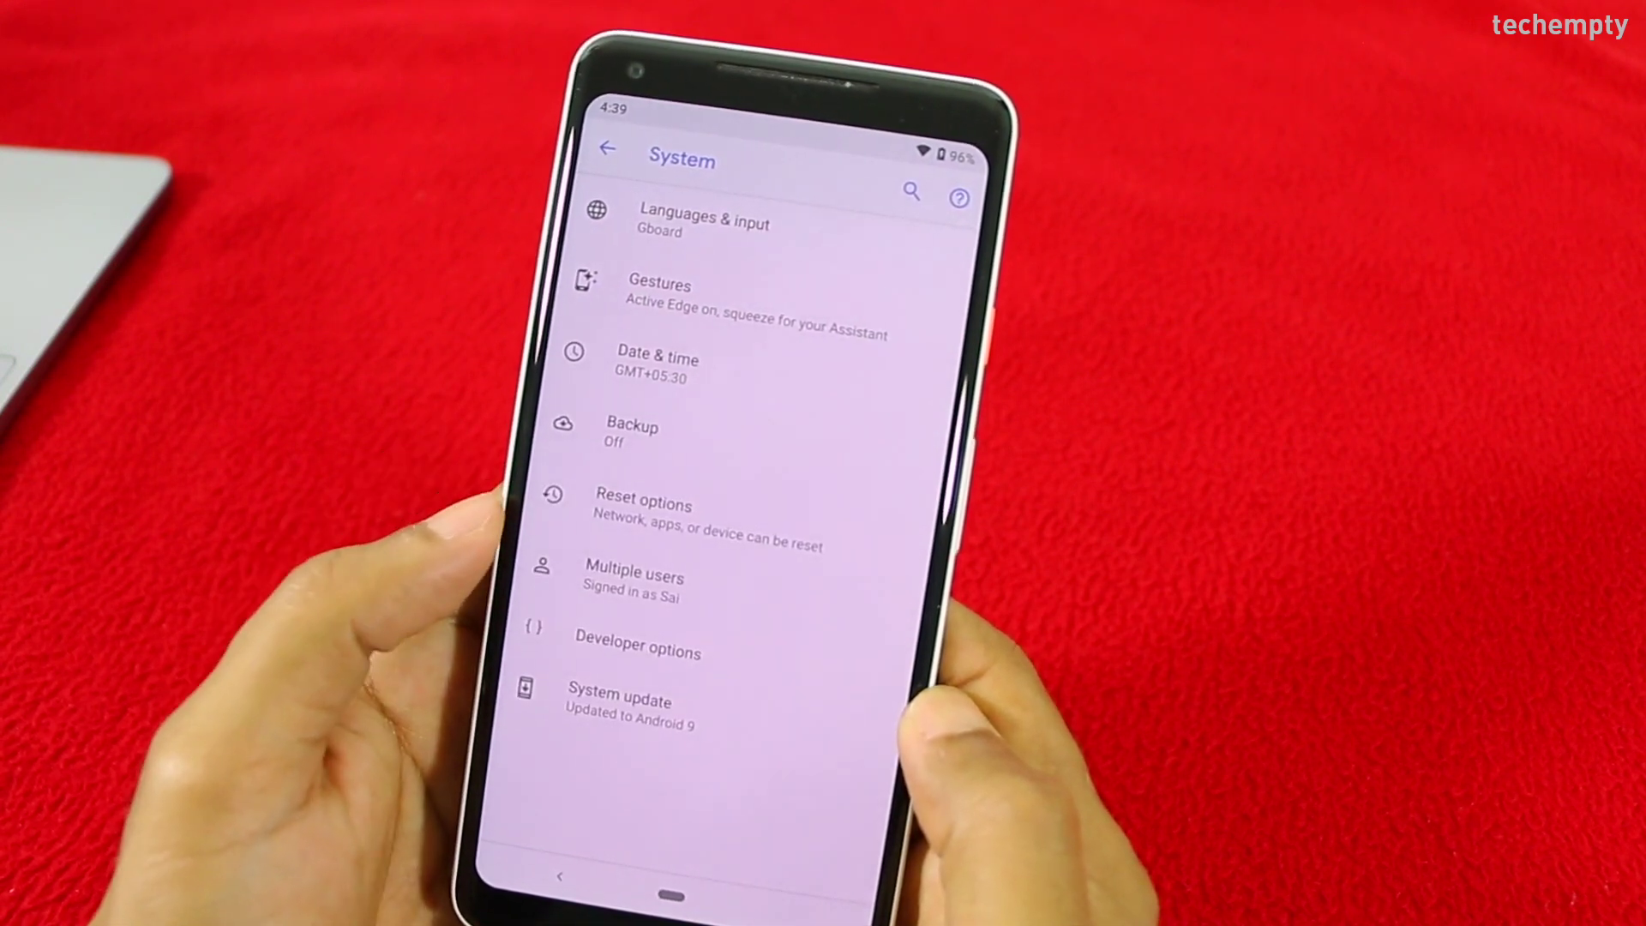
click(592, 642)
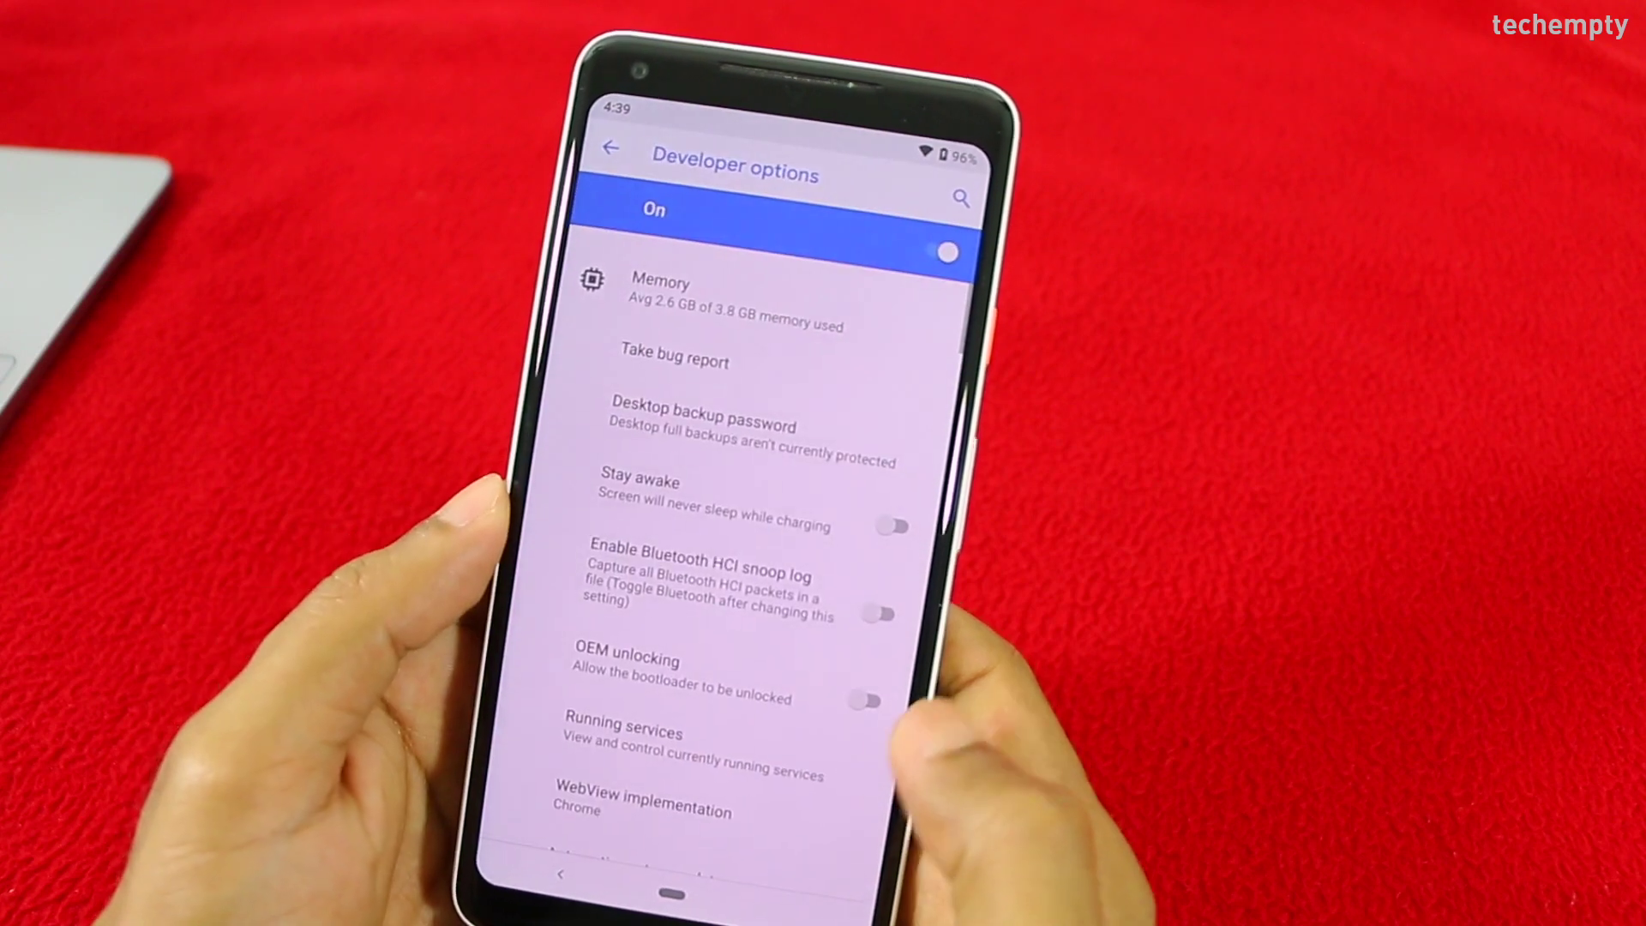
scroll(746, 557, down, 5)
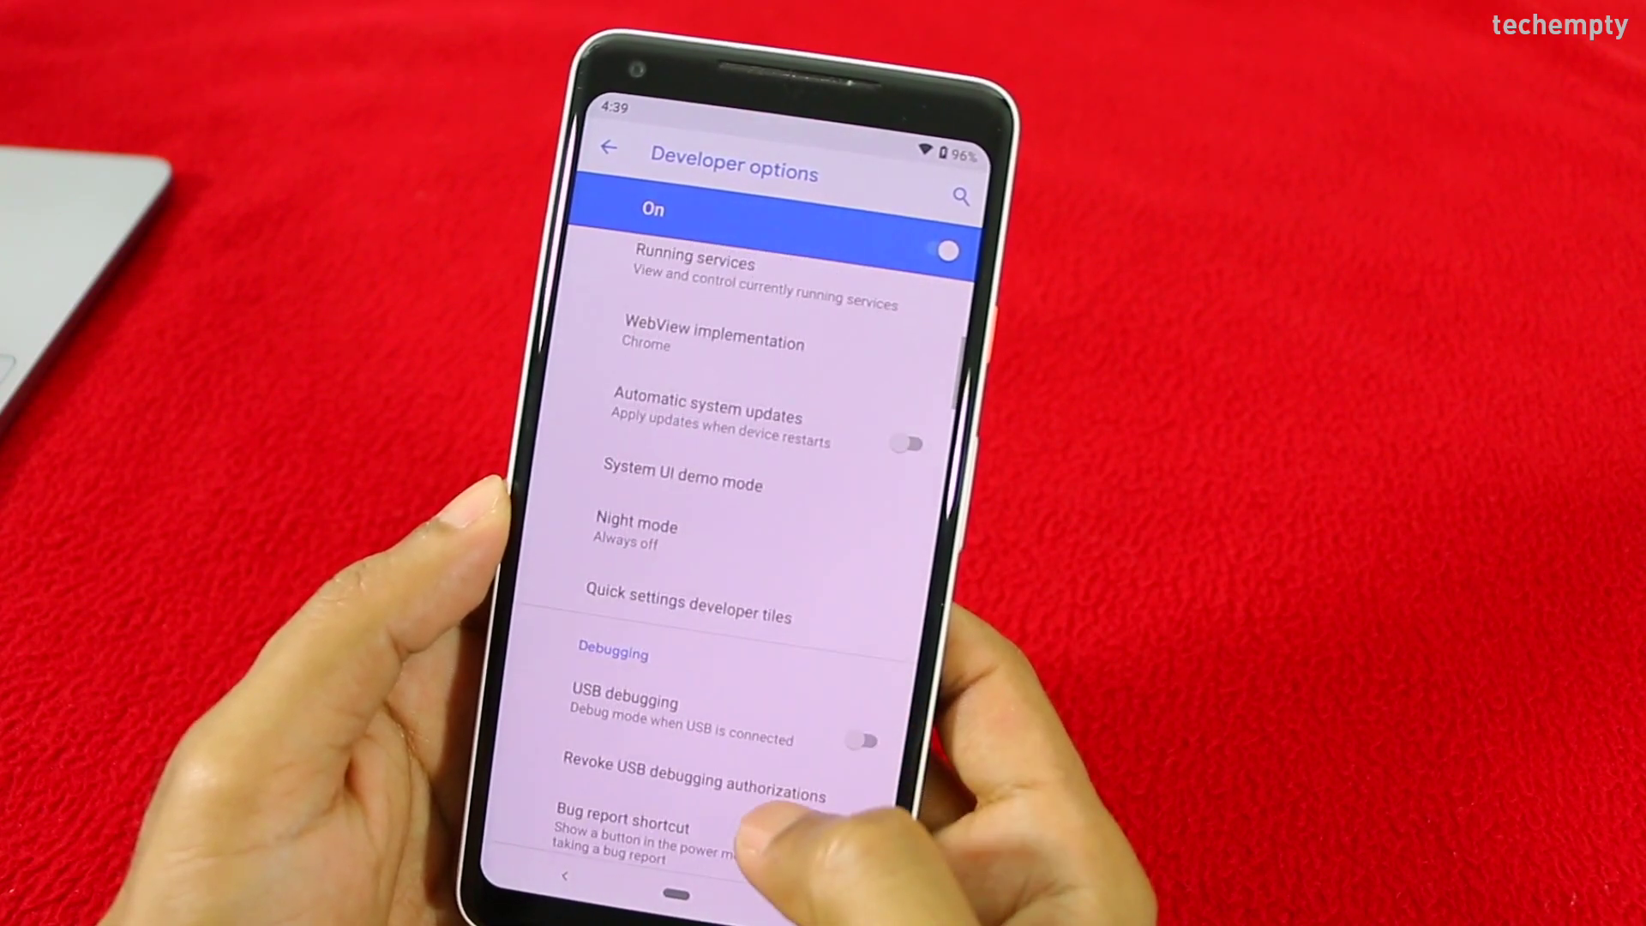
click(875, 735)
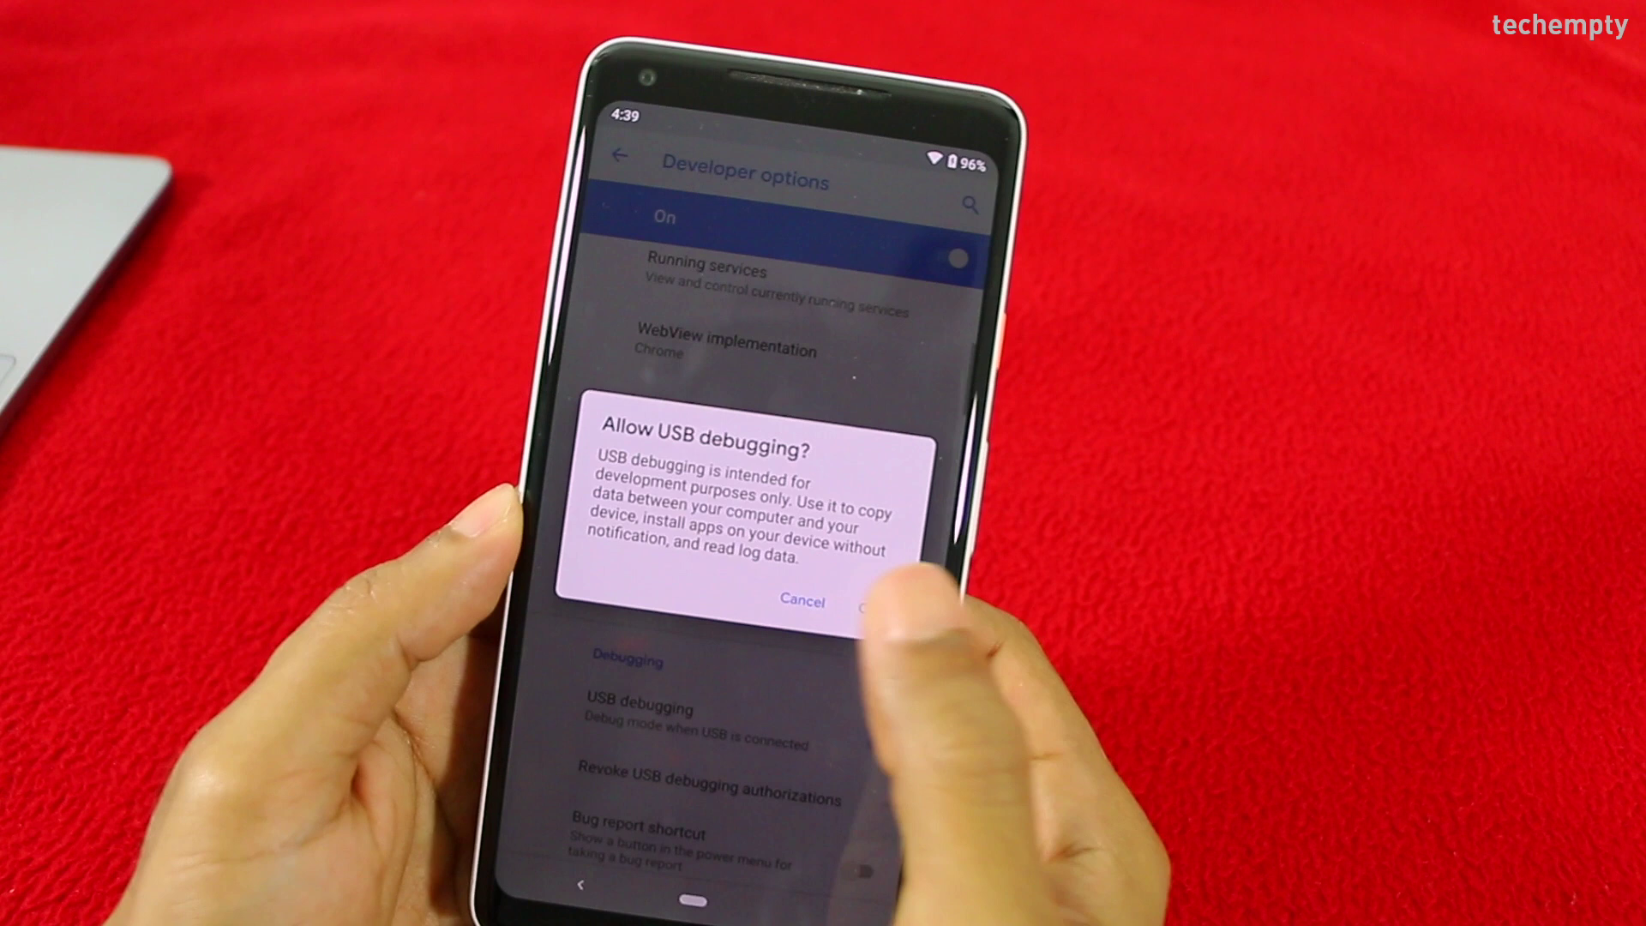
click(853, 600)
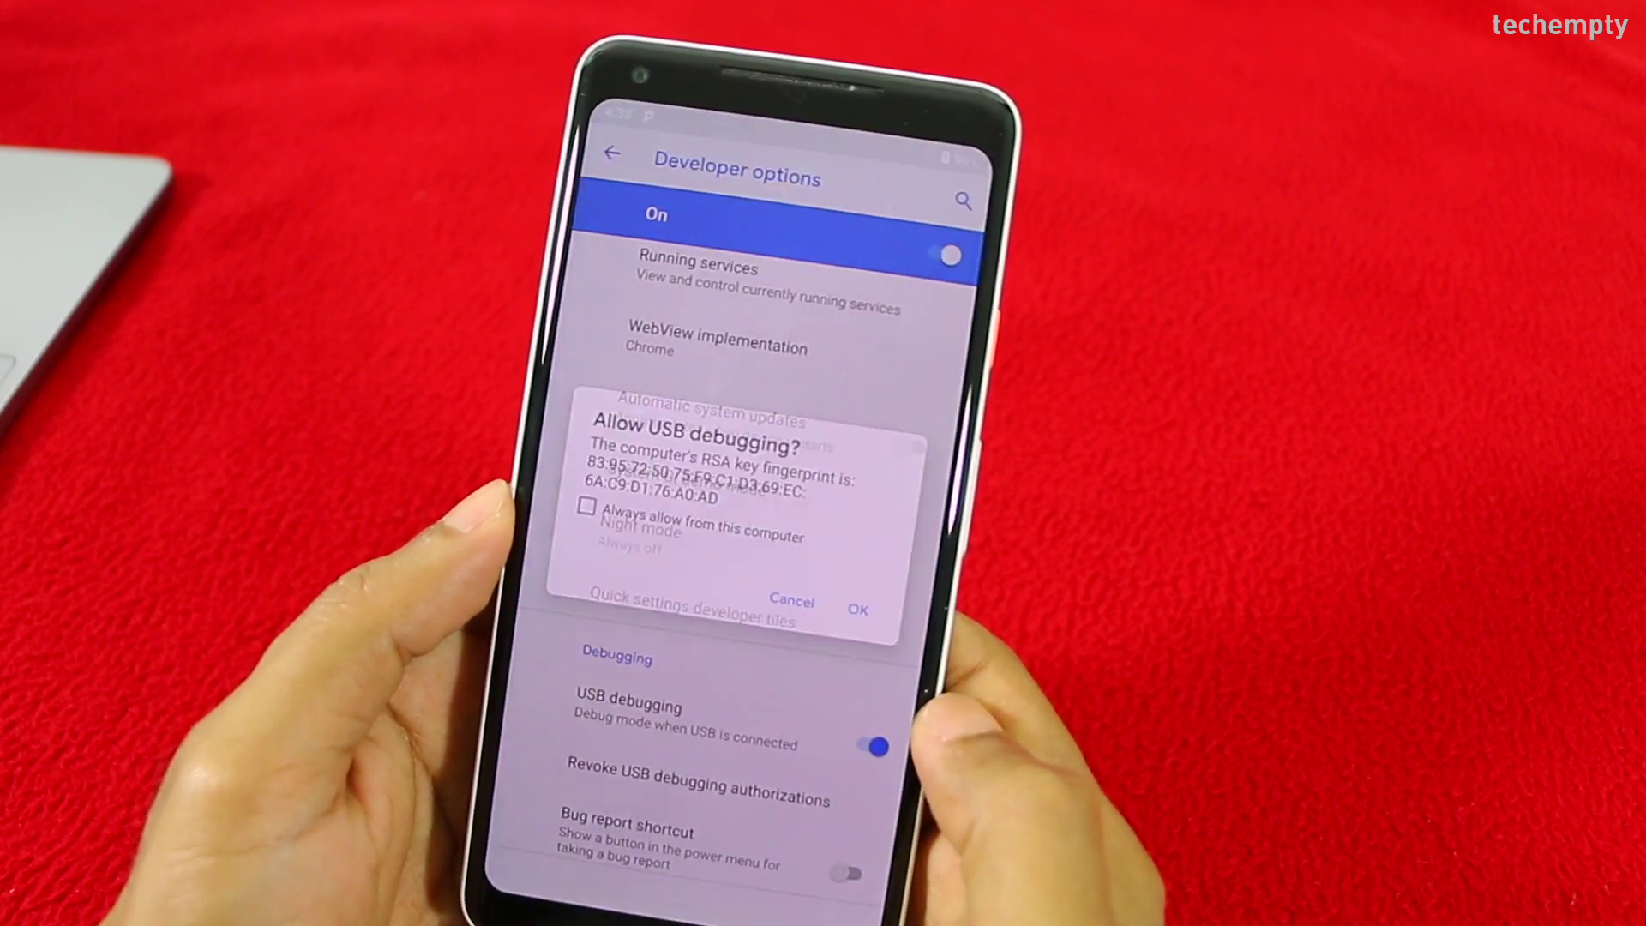
click(586, 506)
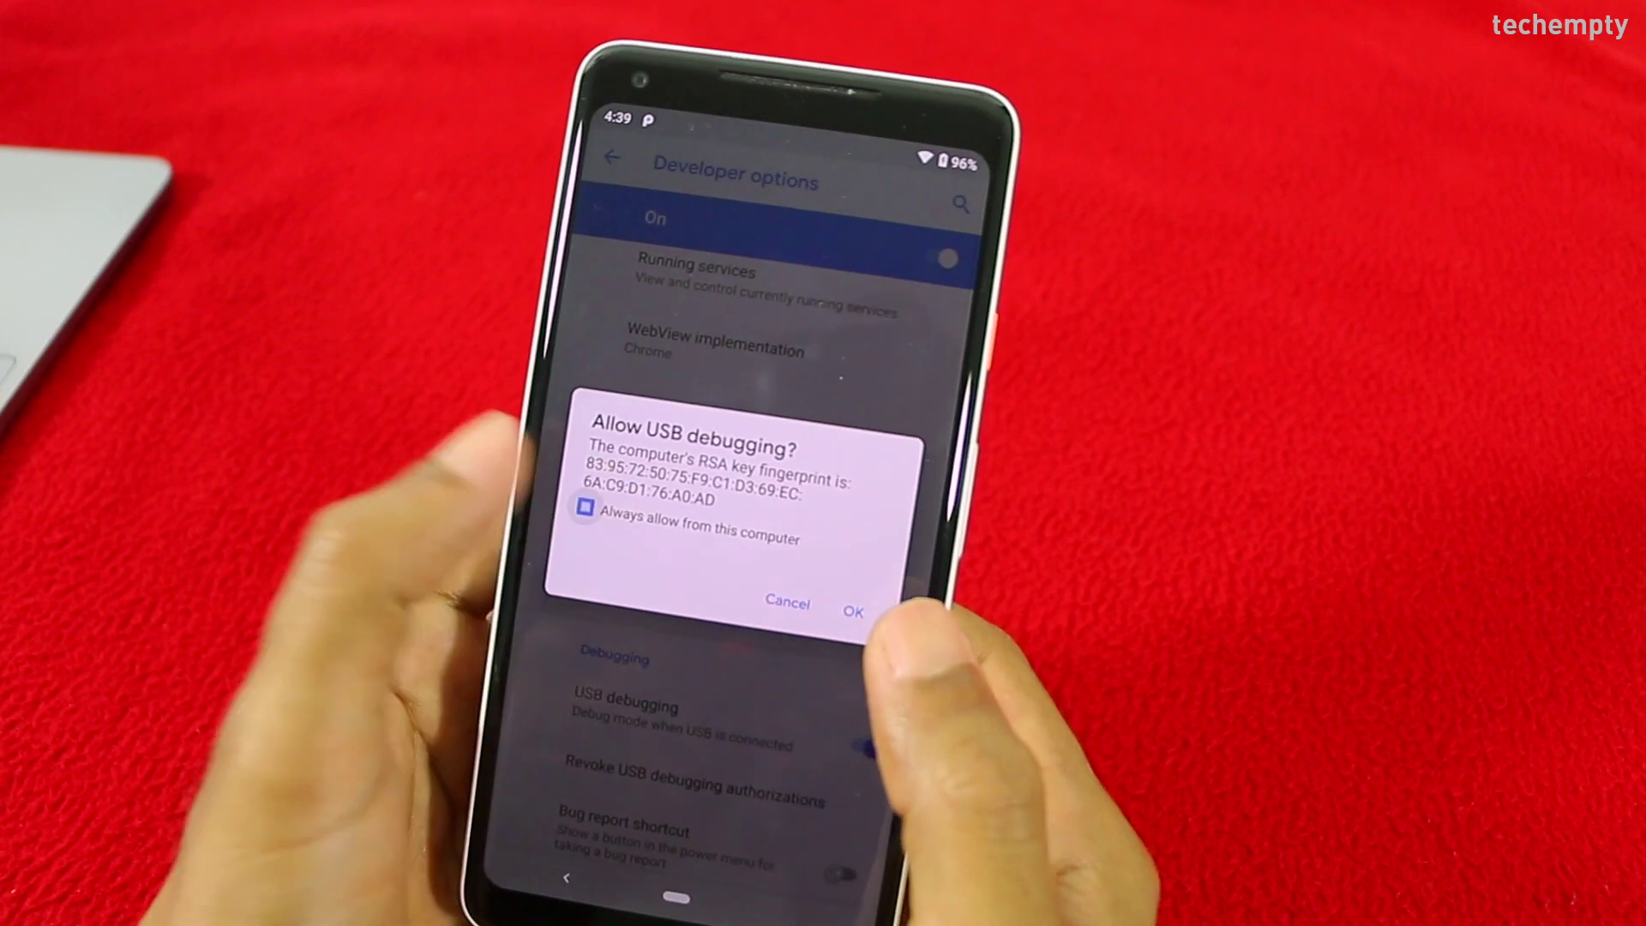
click(855, 612)
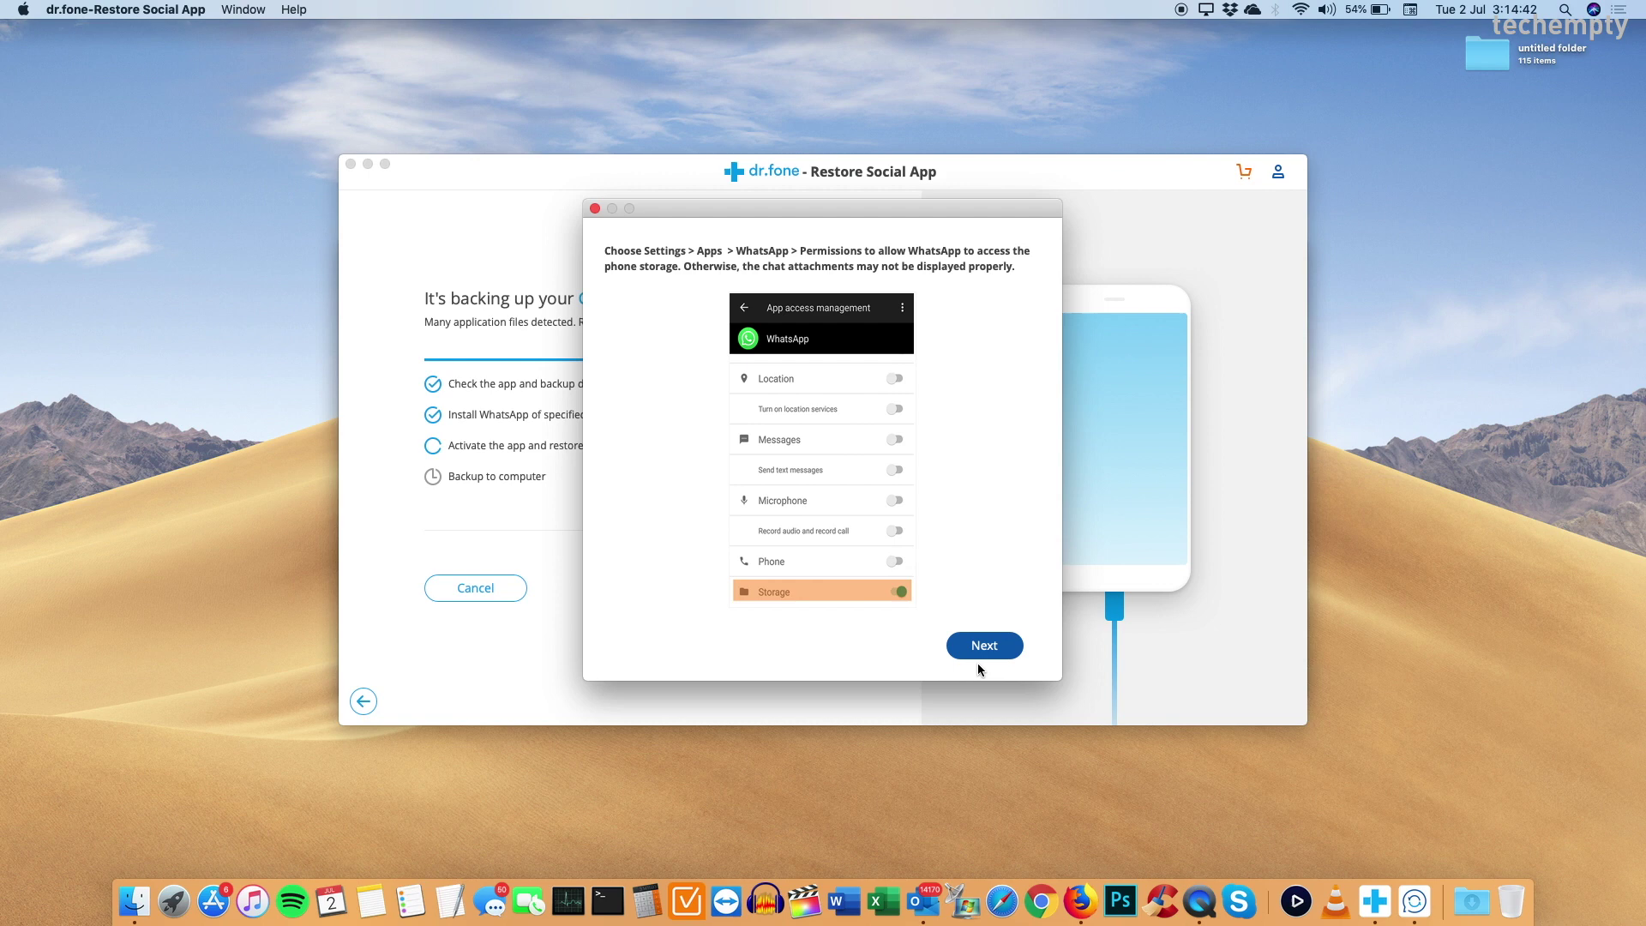
Finish the Pixel WhatsApp backup, then back up the Apple iPhone's WhatsApp messages.
click(999, 650)
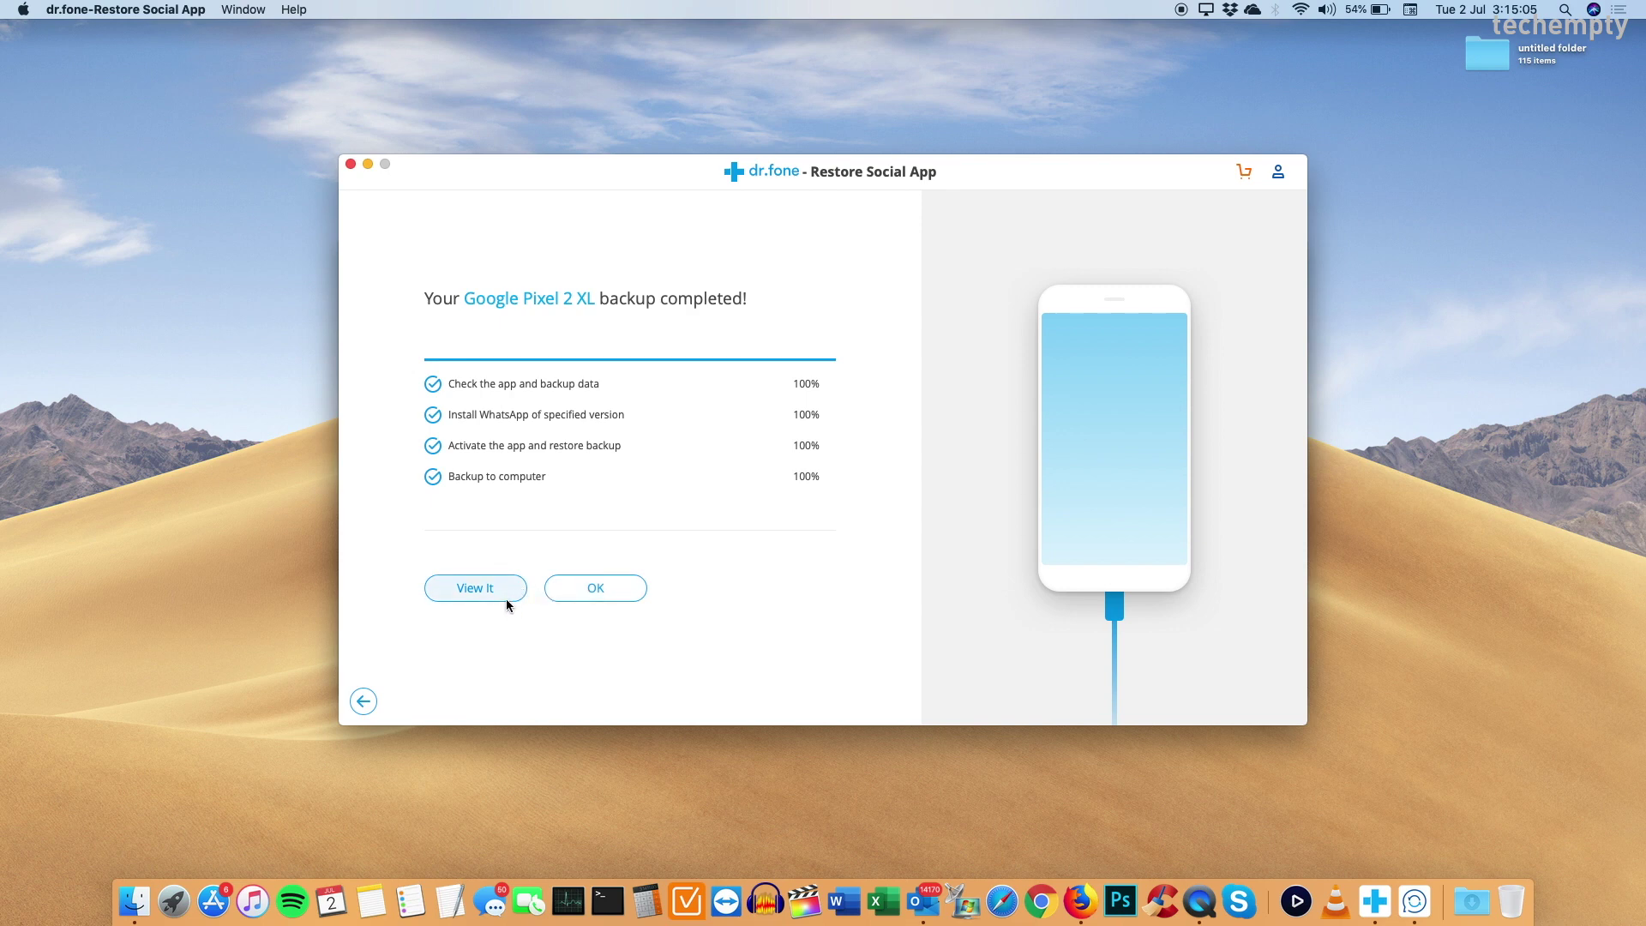
click(610, 590)
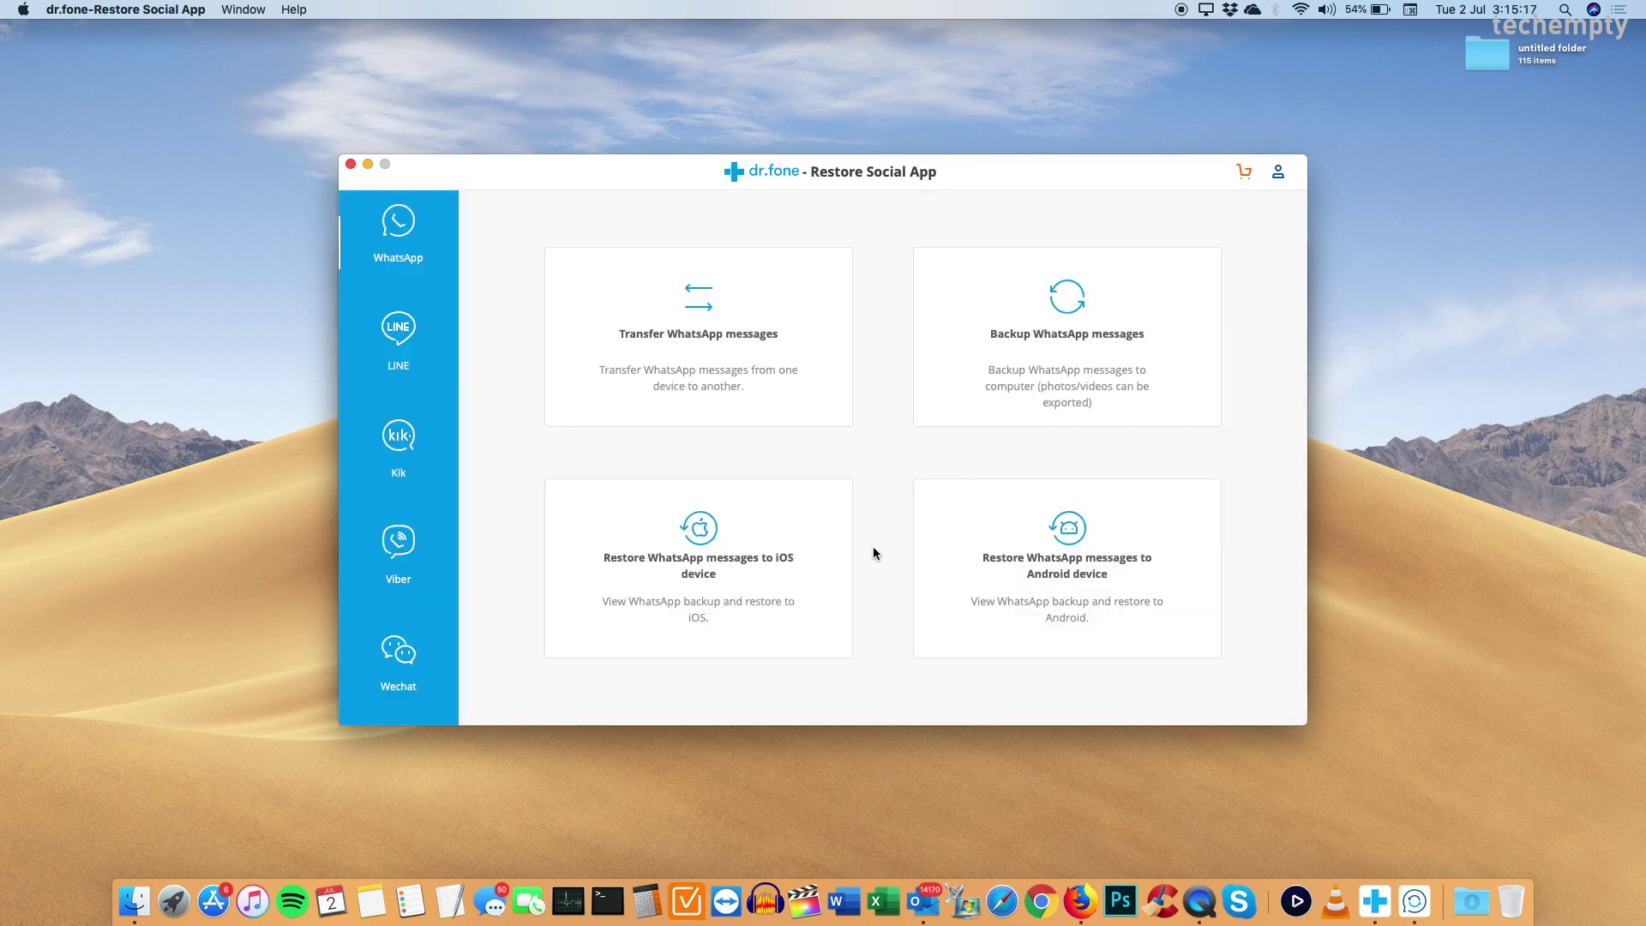
click(1053, 384)
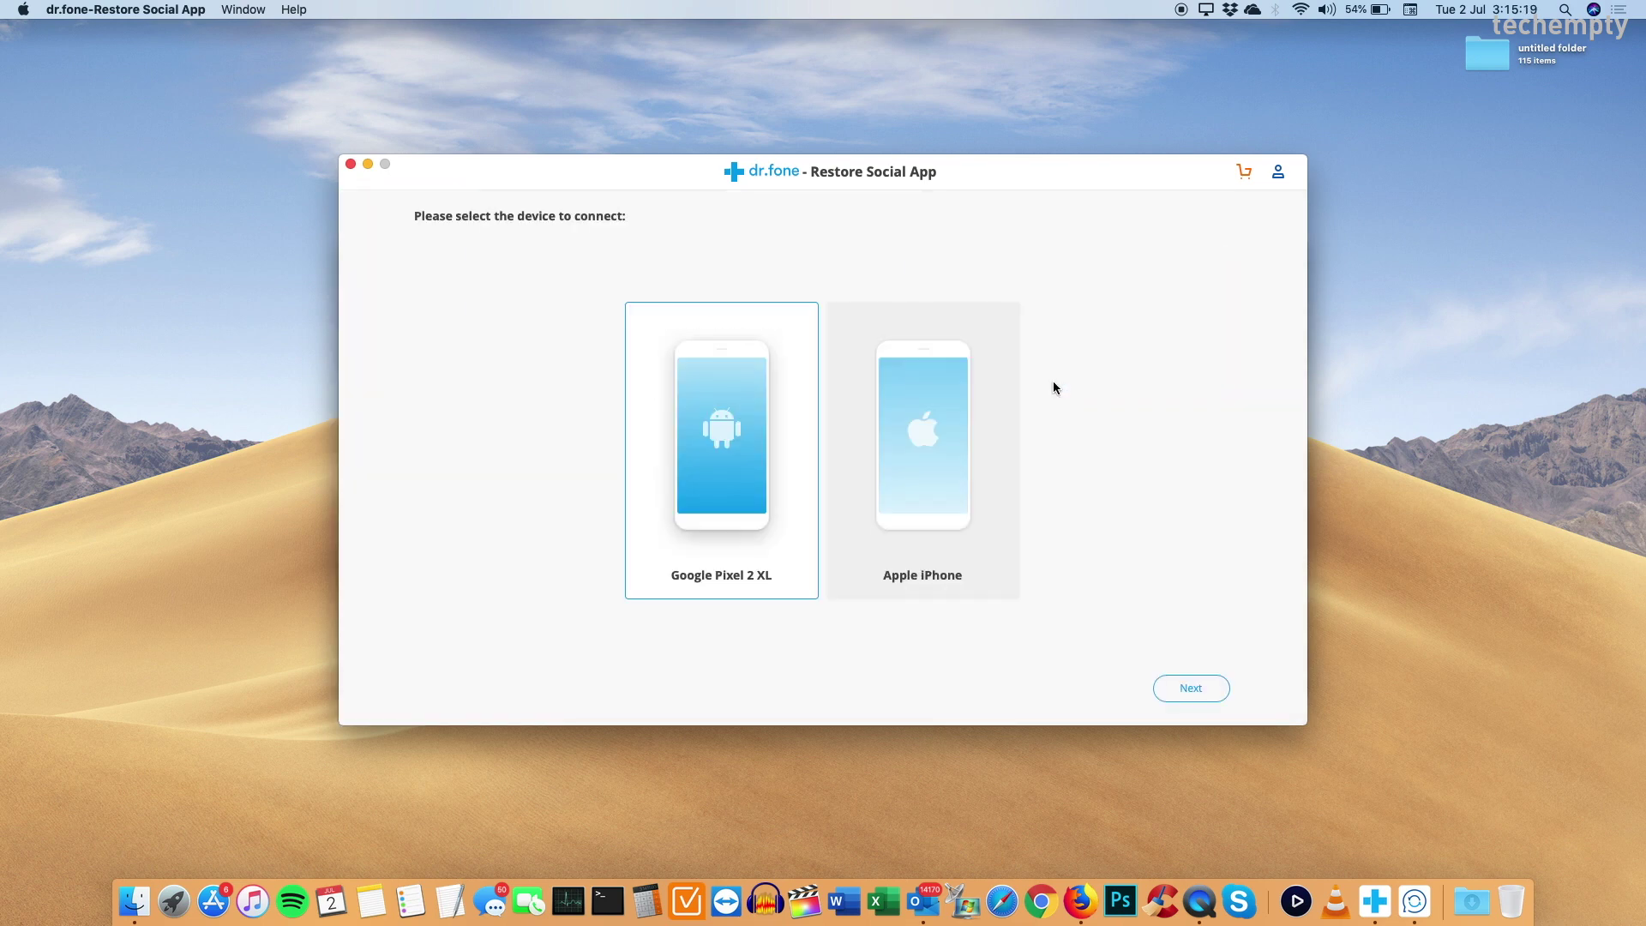
click(943, 507)
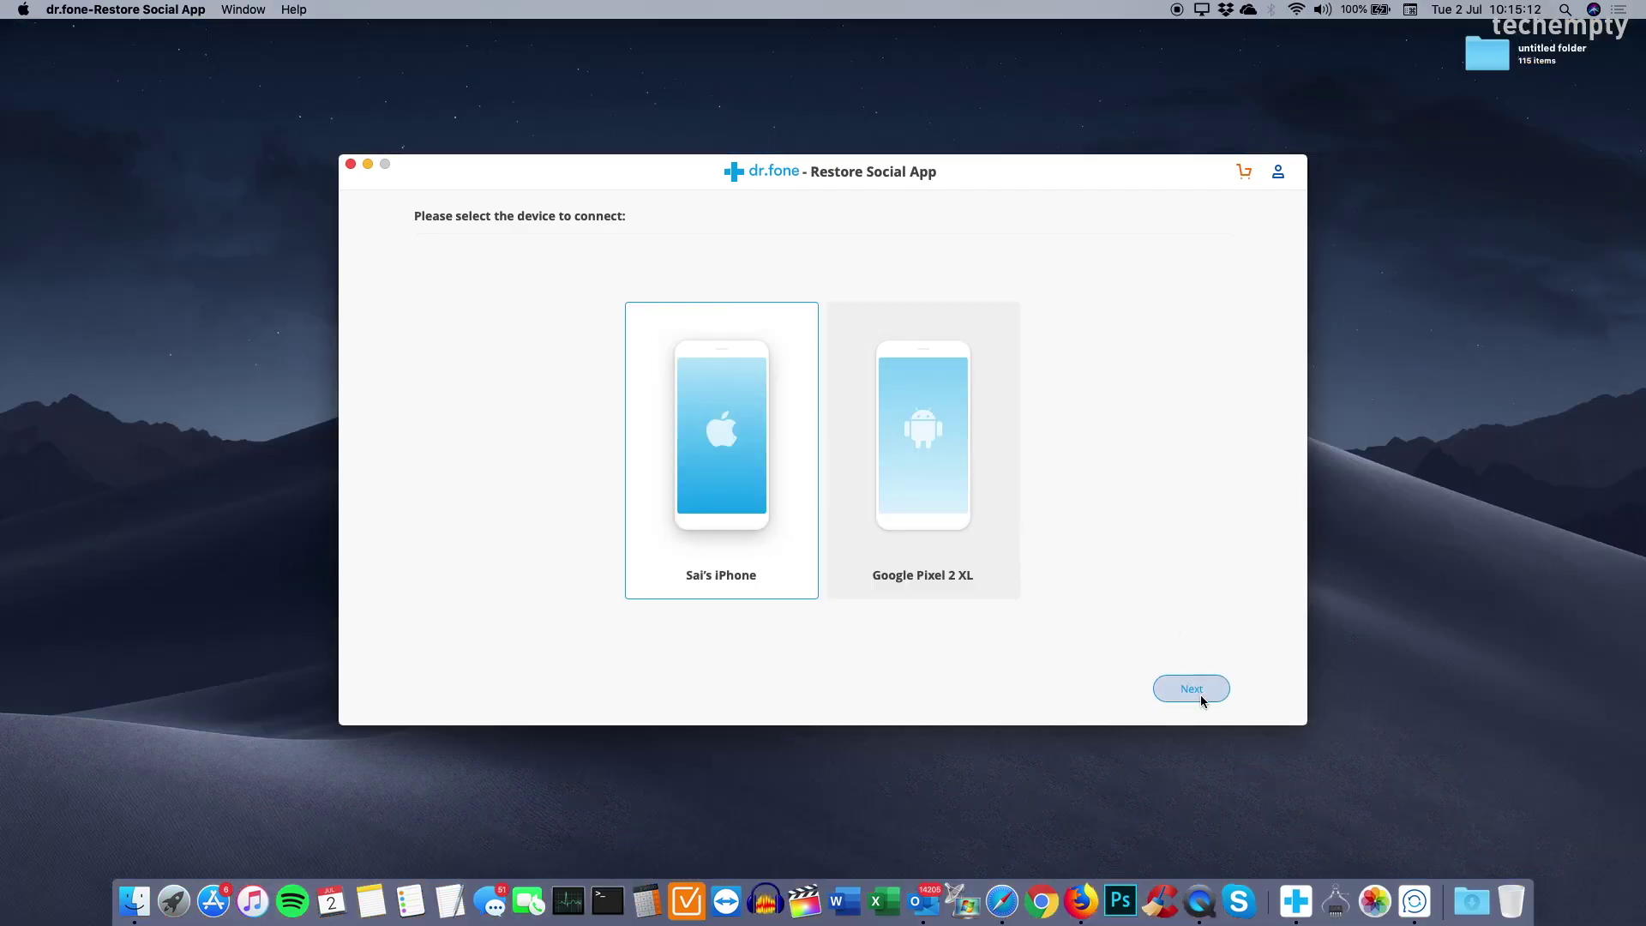
click(1200, 694)
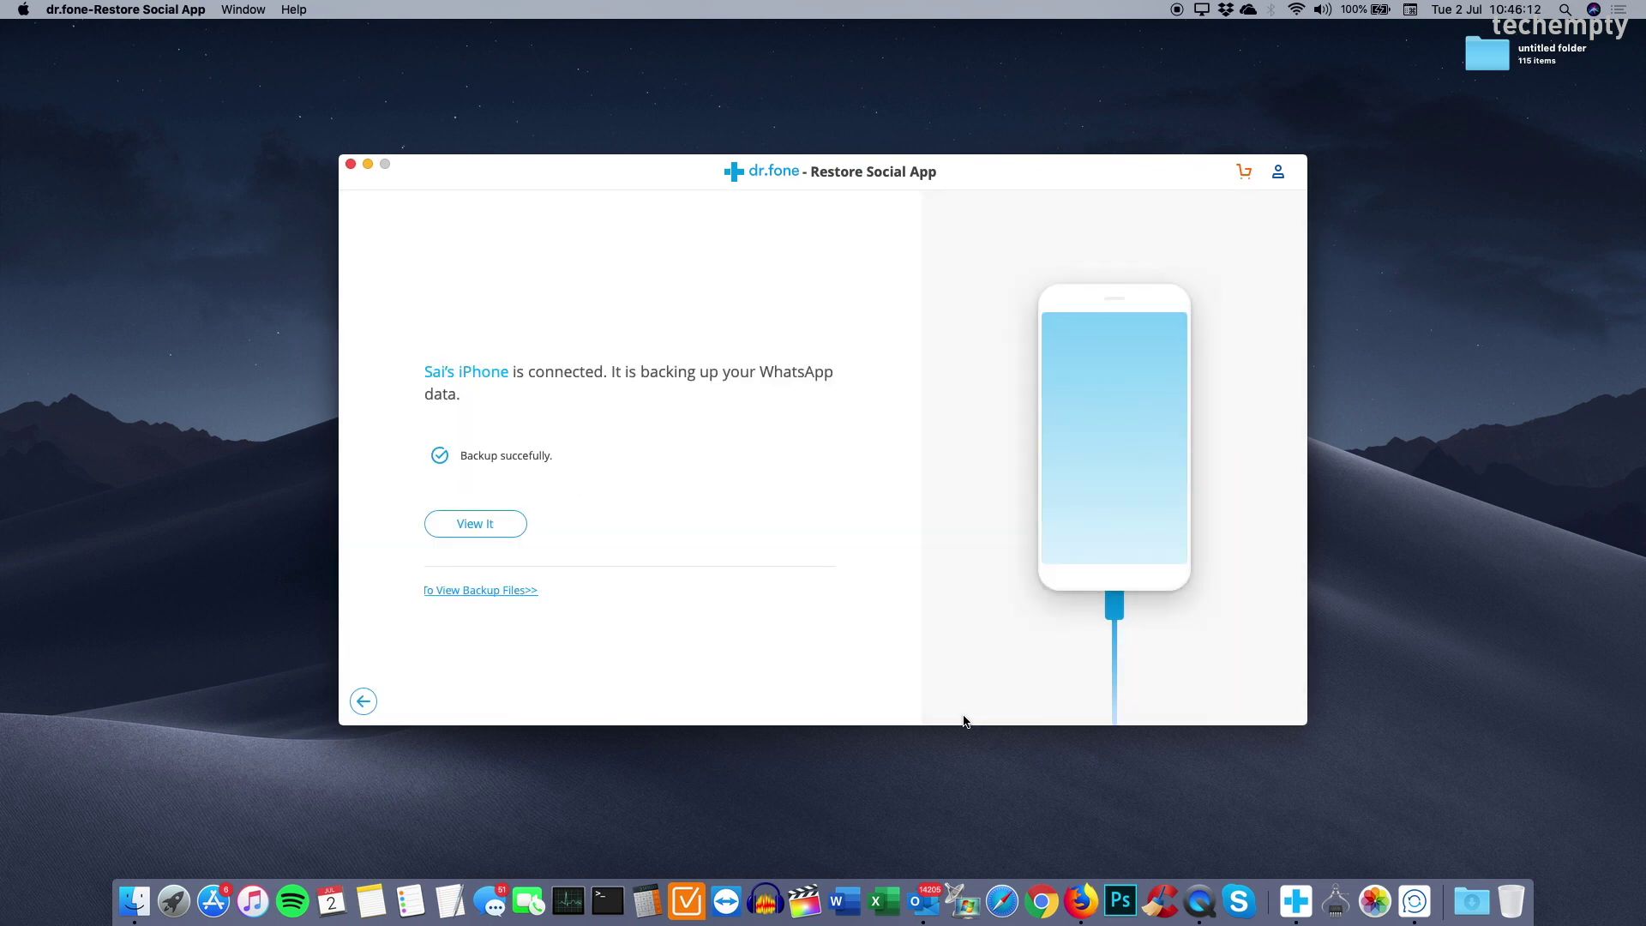
Open the backup file list and view the iPhone backup's WhatsApp chats.
click(510, 525)
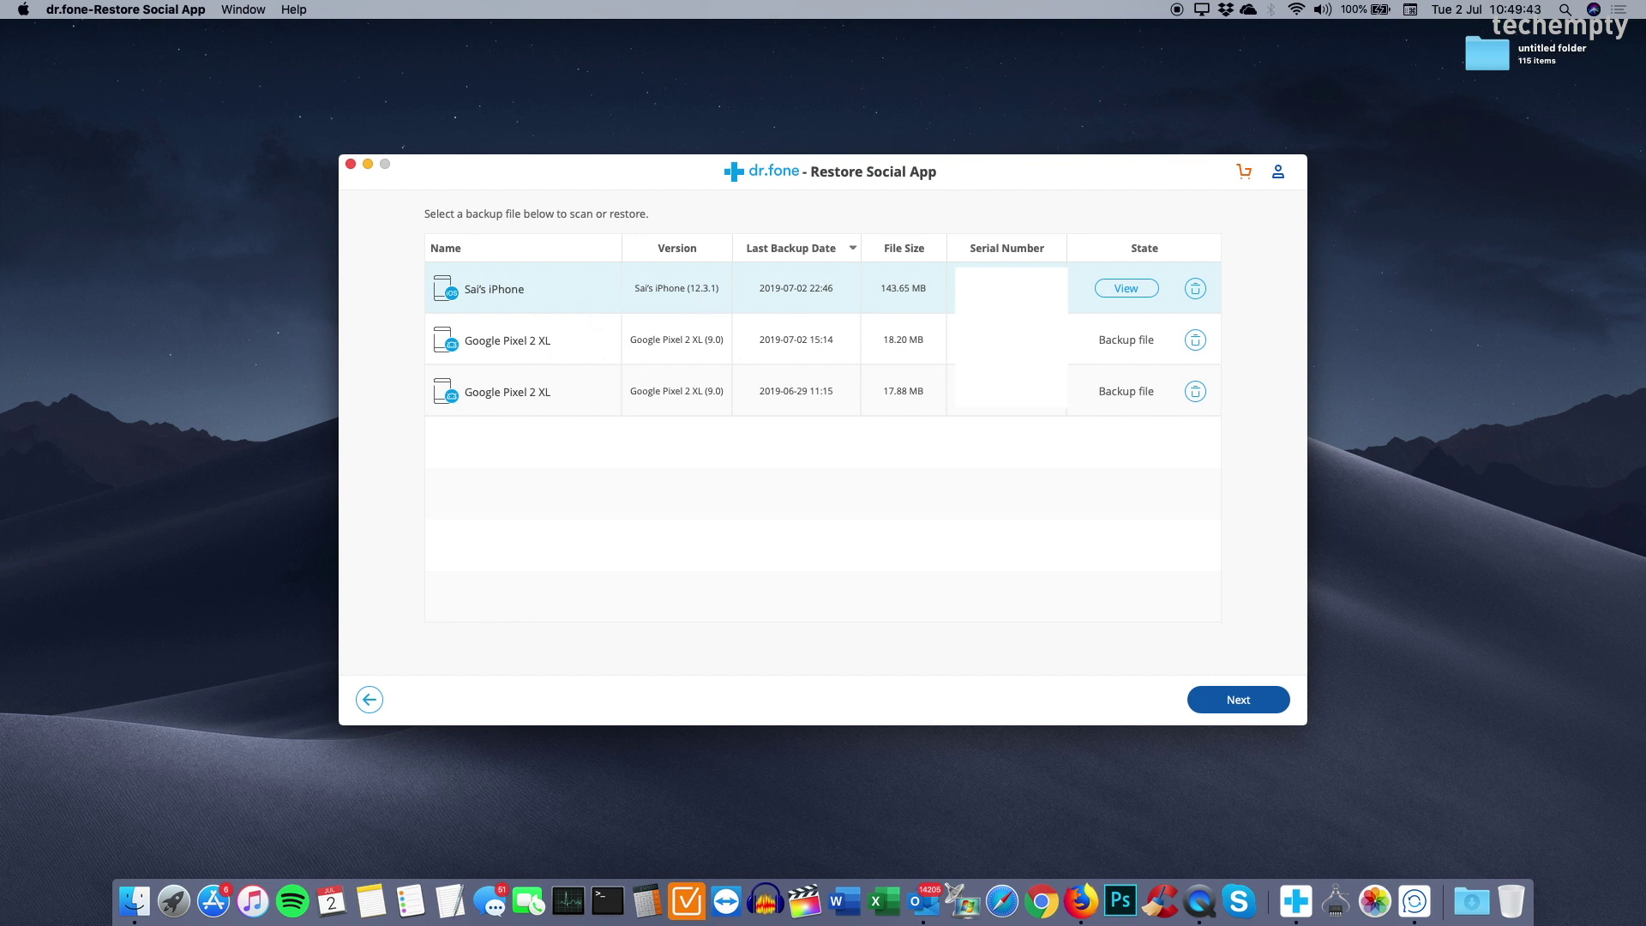
click(1116, 288)
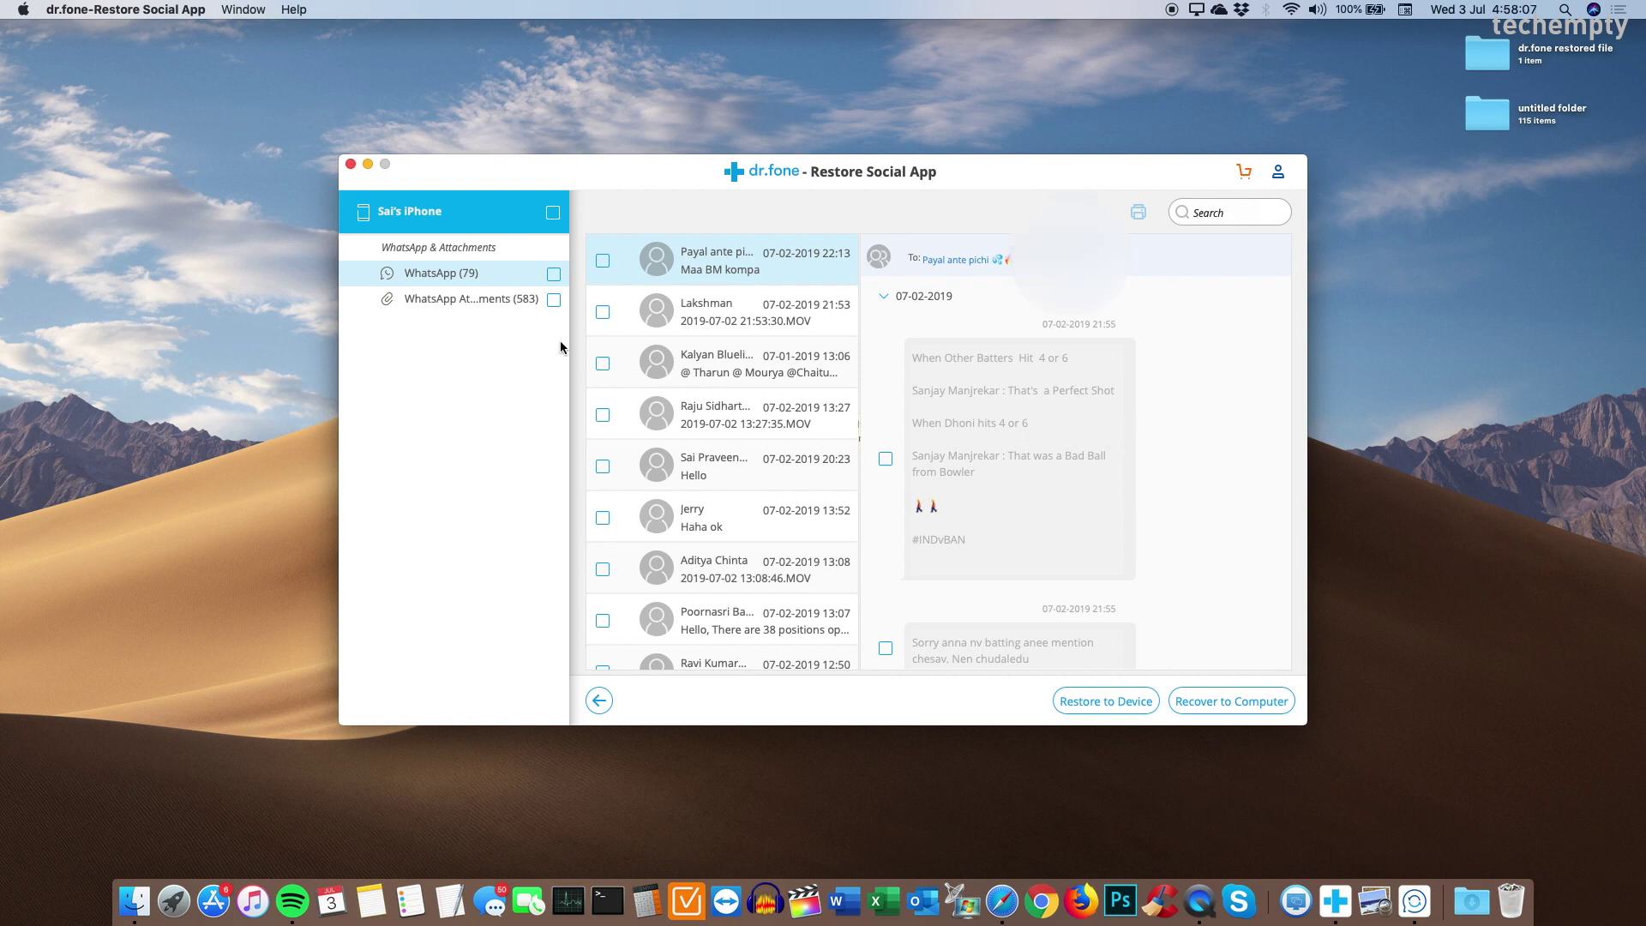
Find the conversation with the single Hello message in the chat list and tick it.
scroll(752, 507, down, 20)
scroll(753, 505, up, 5)
scroll(752, 500, down, 10)
scroll(752, 502, up, 20)
click(734, 466)
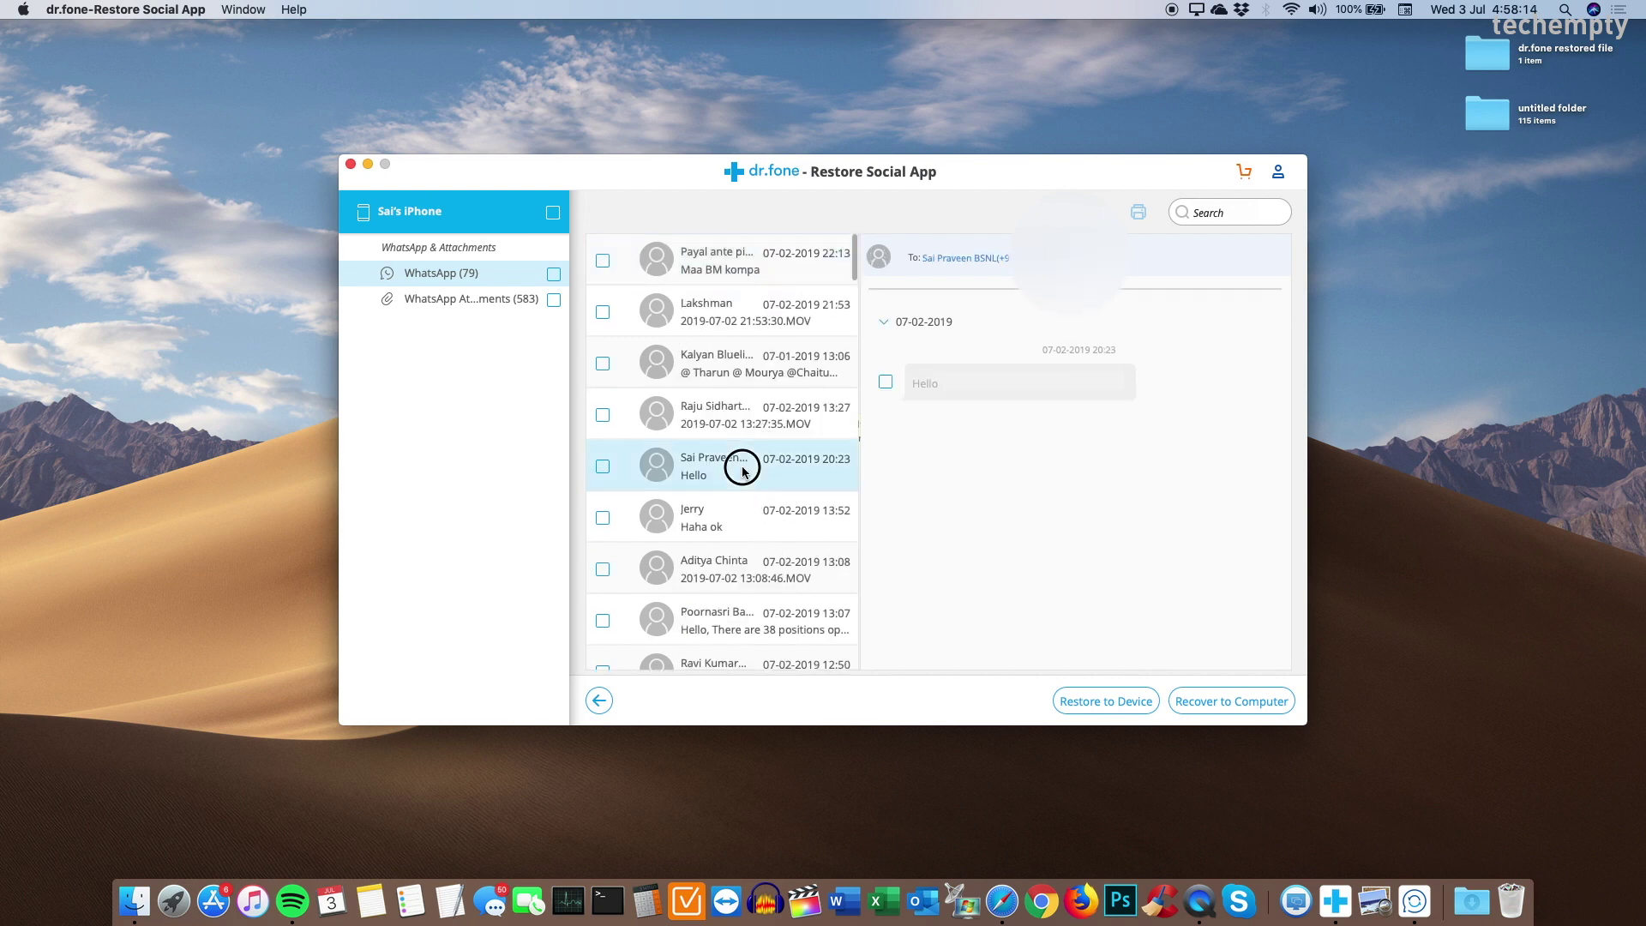
click(603, 467)
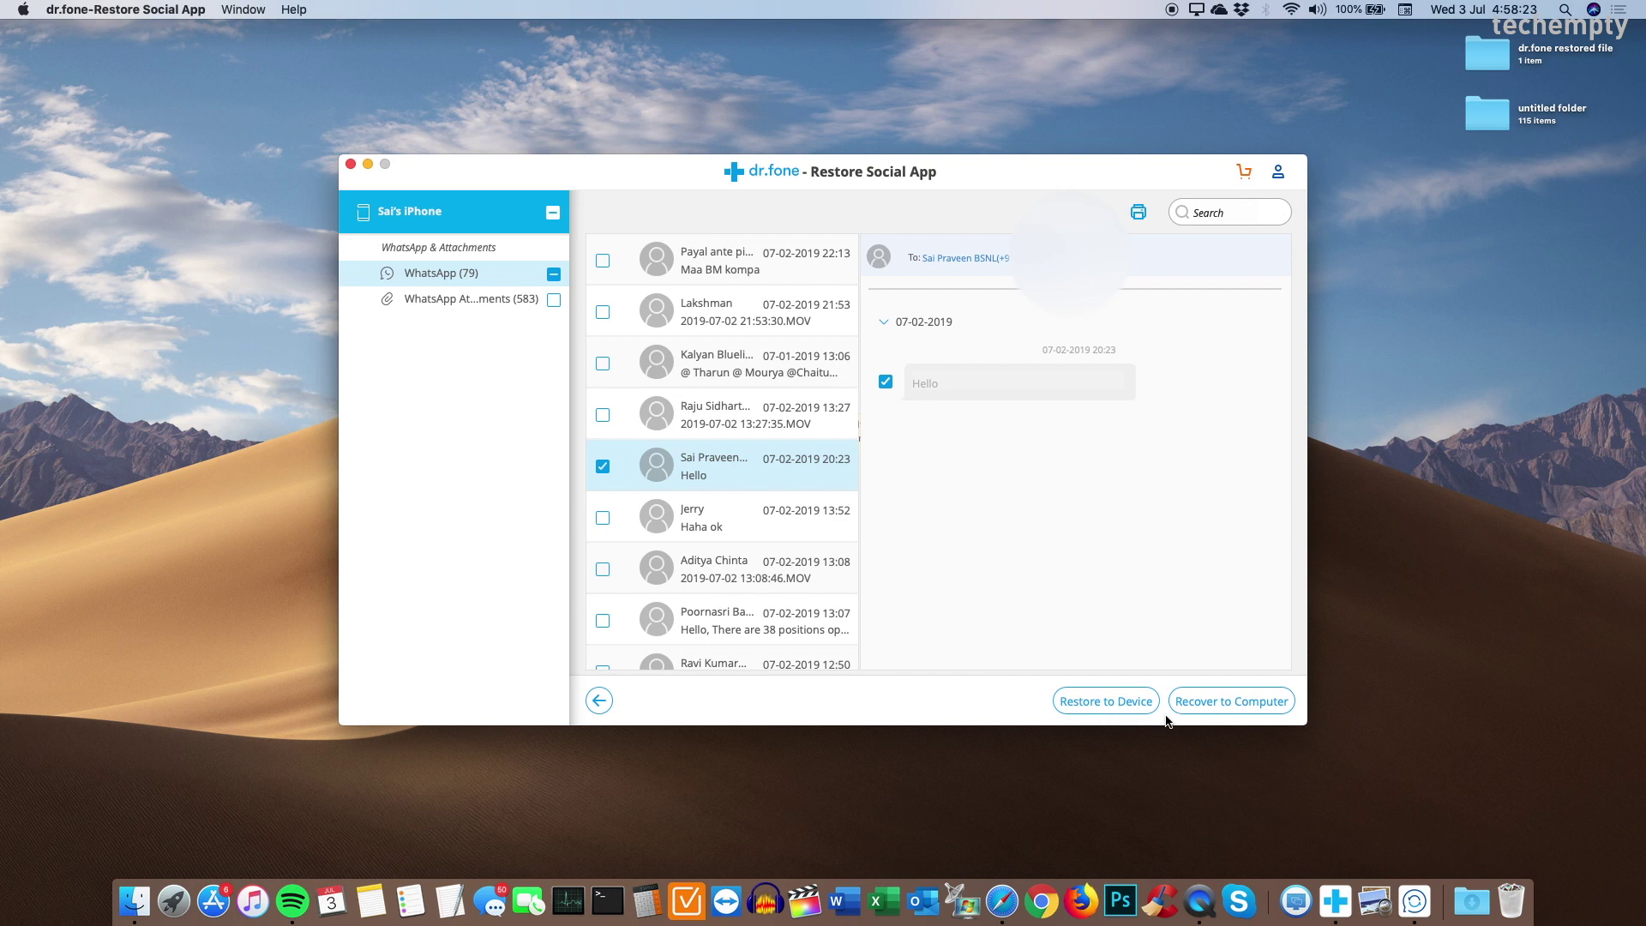
Export the marked chat to the Desktop and open WhatsApp > HTML > WhatsApp.html.
click(1249, 704)
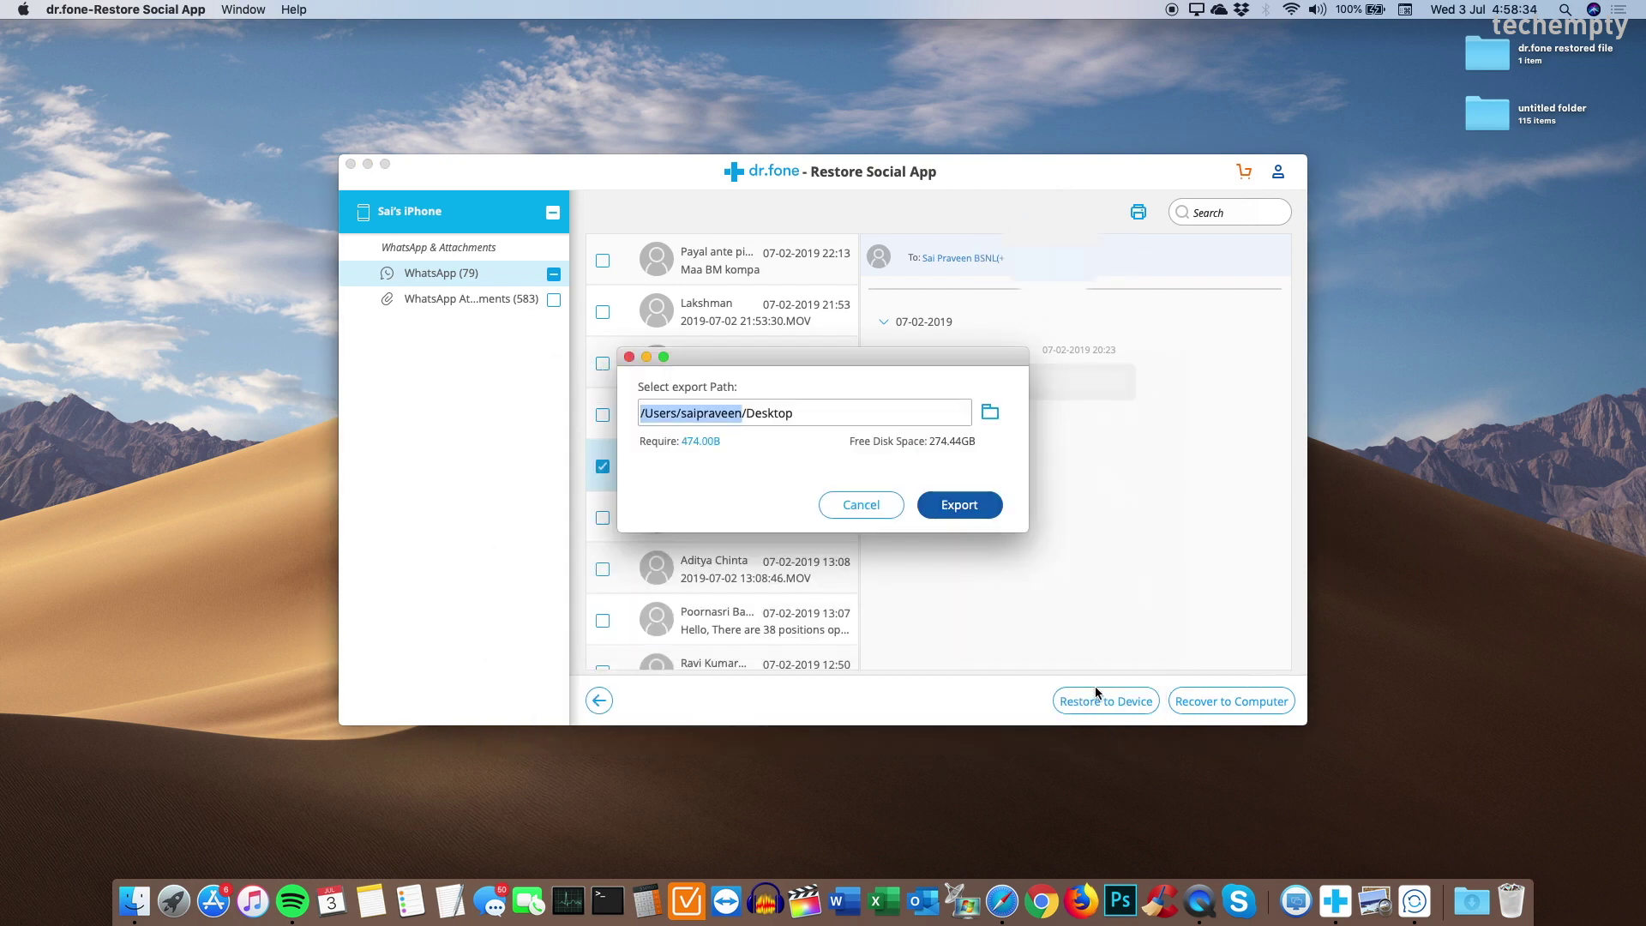
click(984, 507)
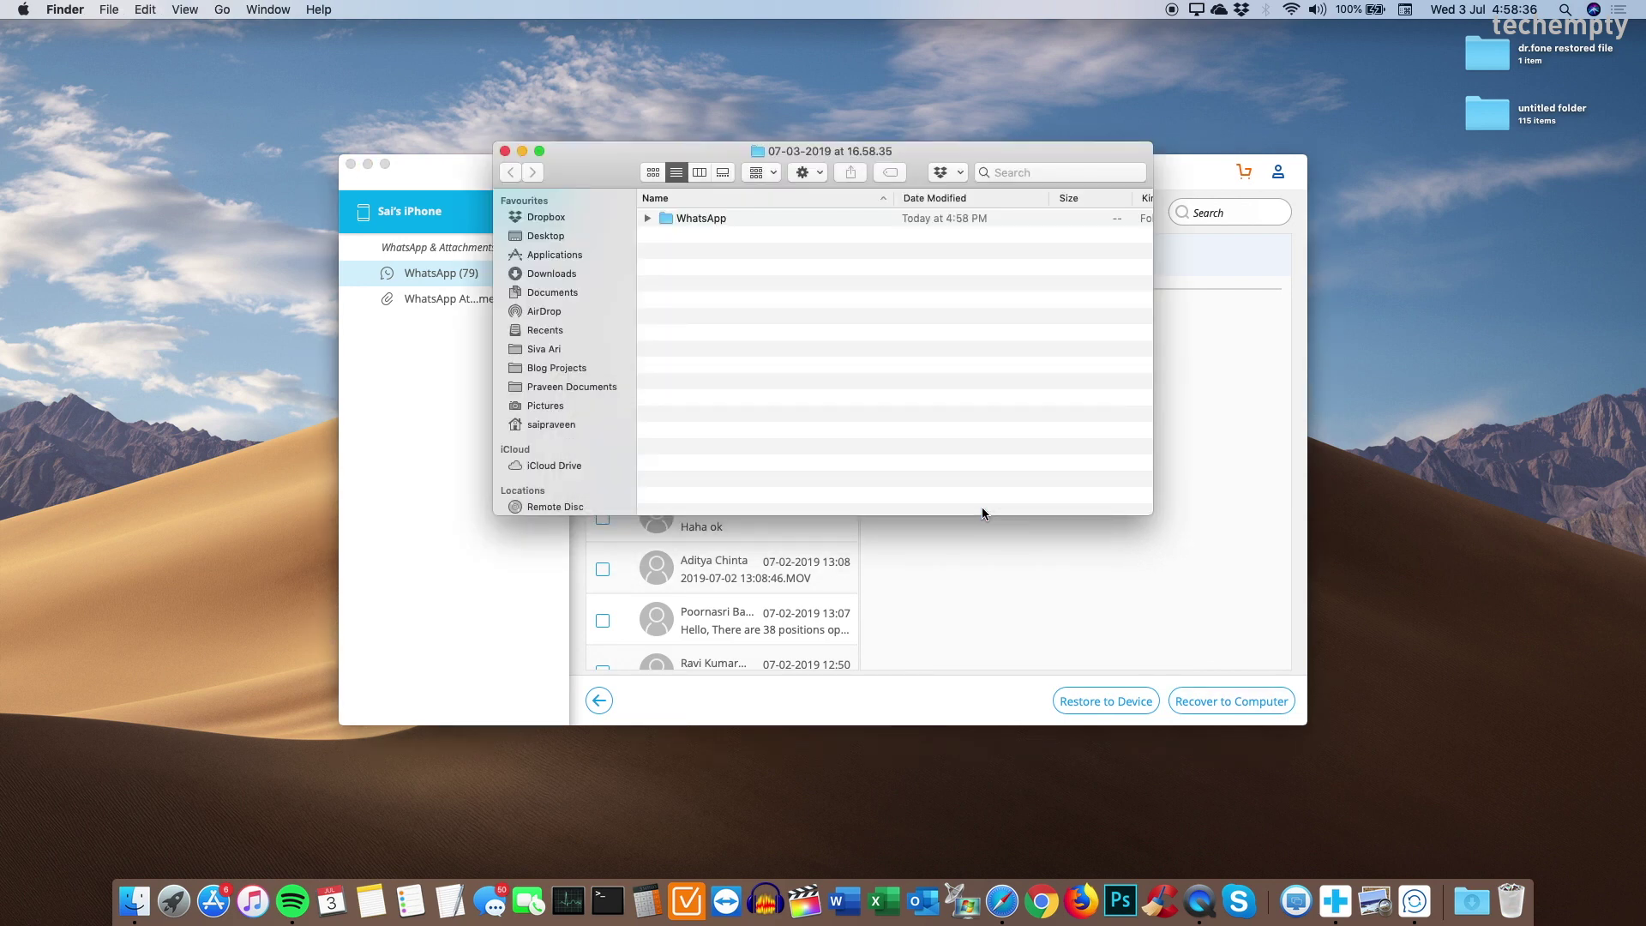
double_click(714, 219)
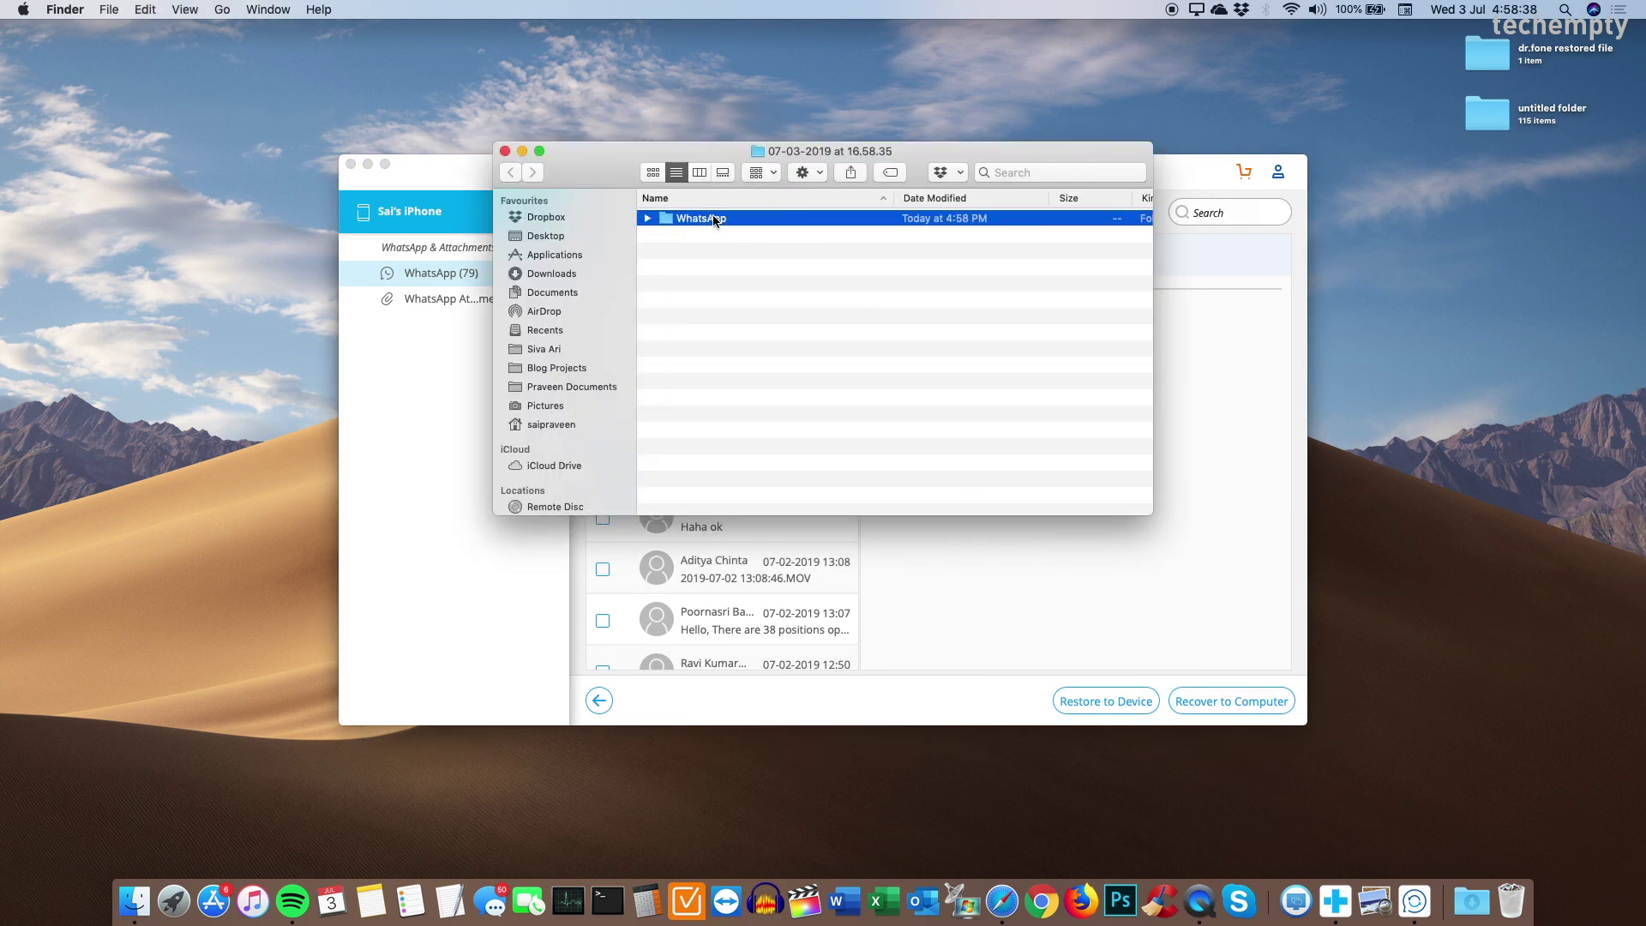
double_click(694, 235)
double_click(690, 235)
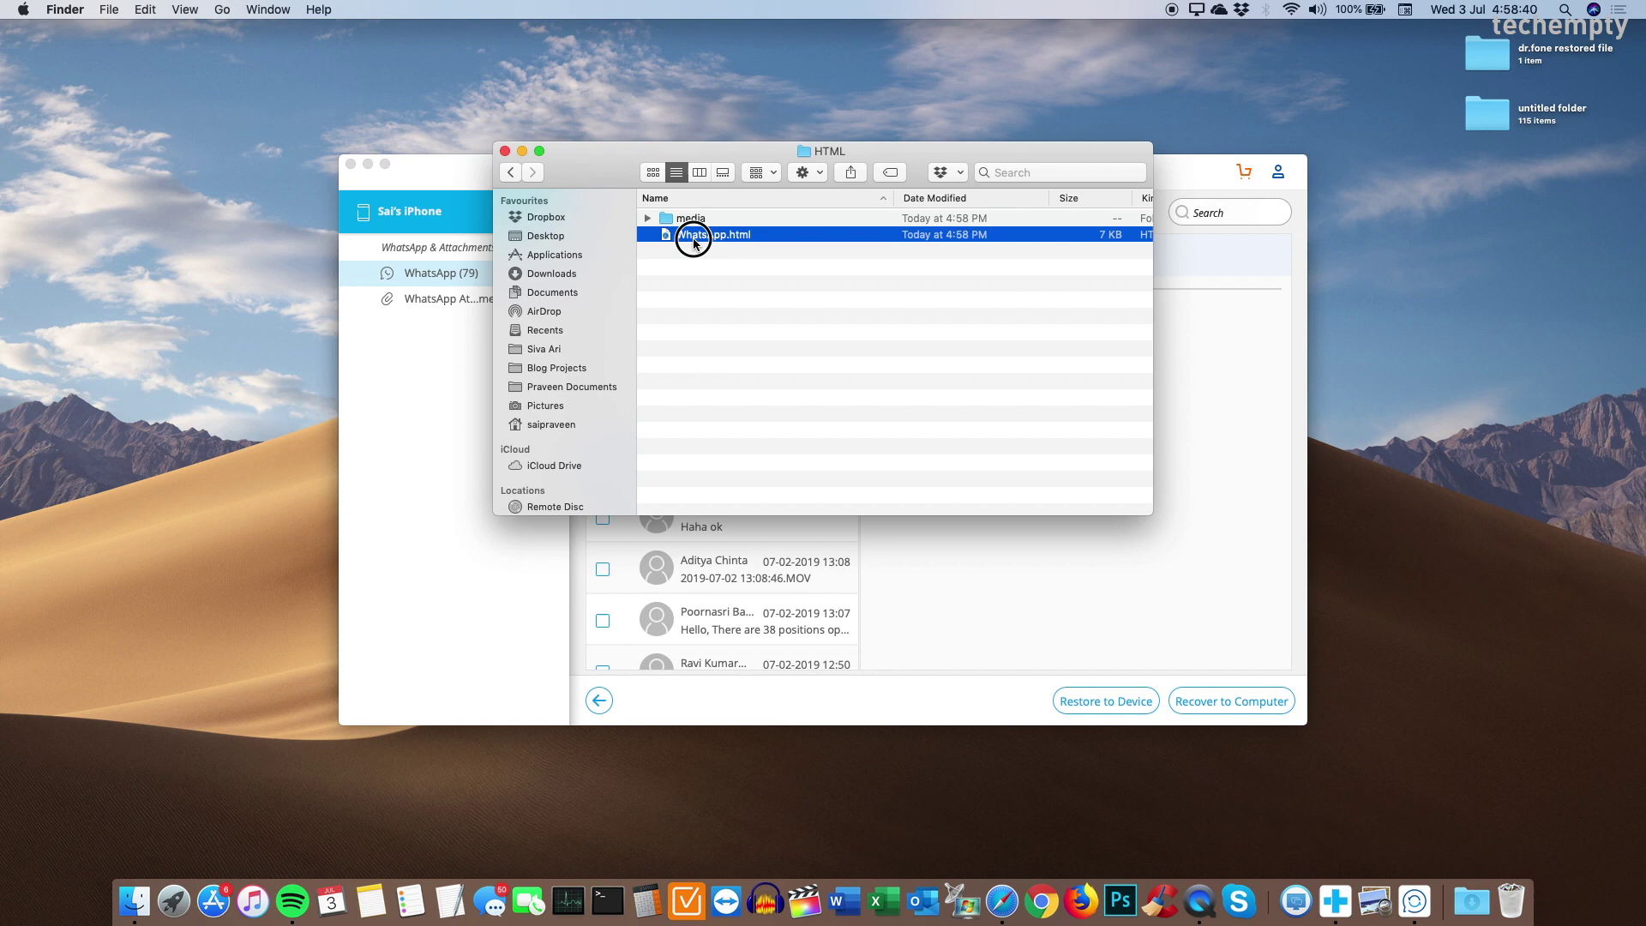
Check the Hello message on the exported page, then close Safari and the HTML folder window.
drag(677, 261, 742, 283)
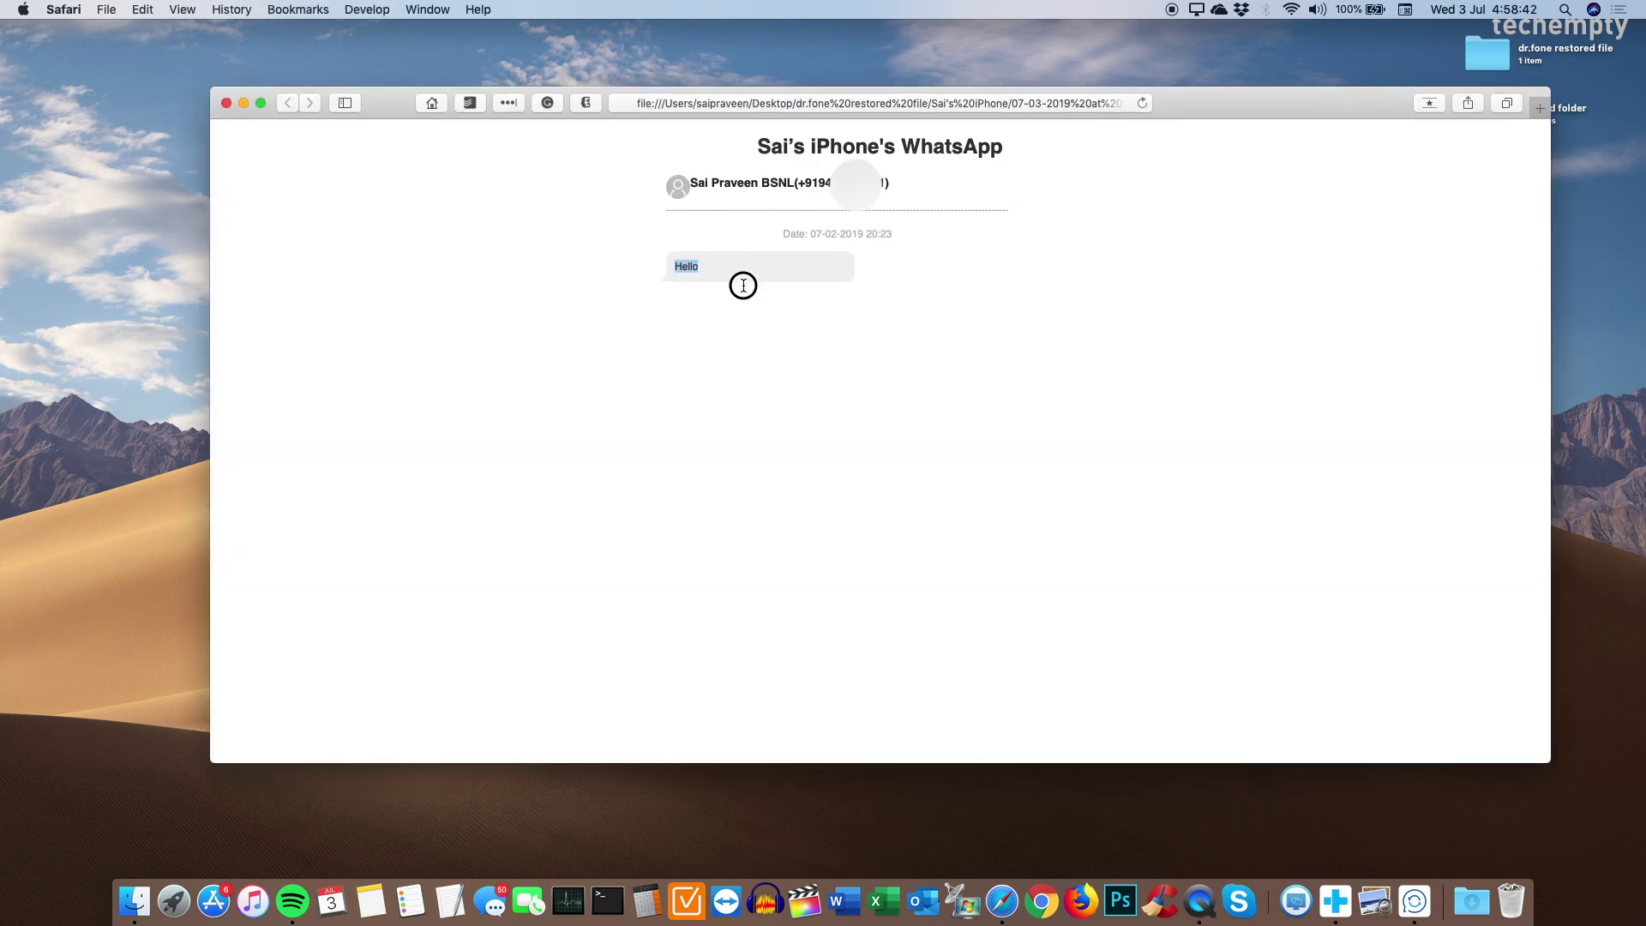
click(226, 103)
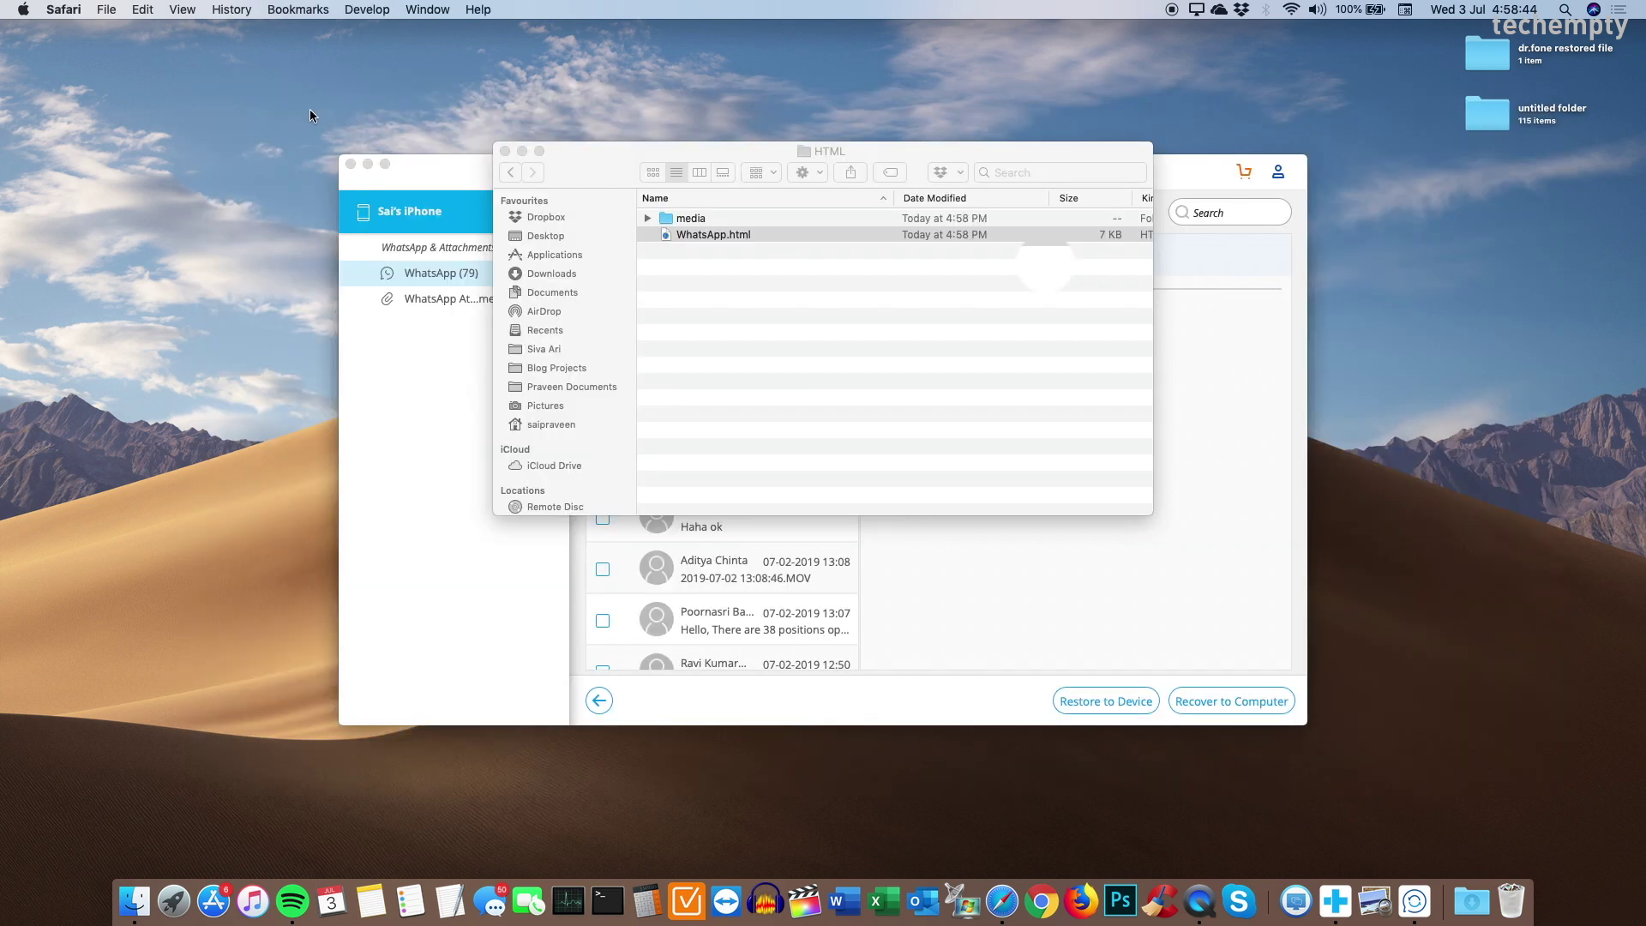
click(505, 151)
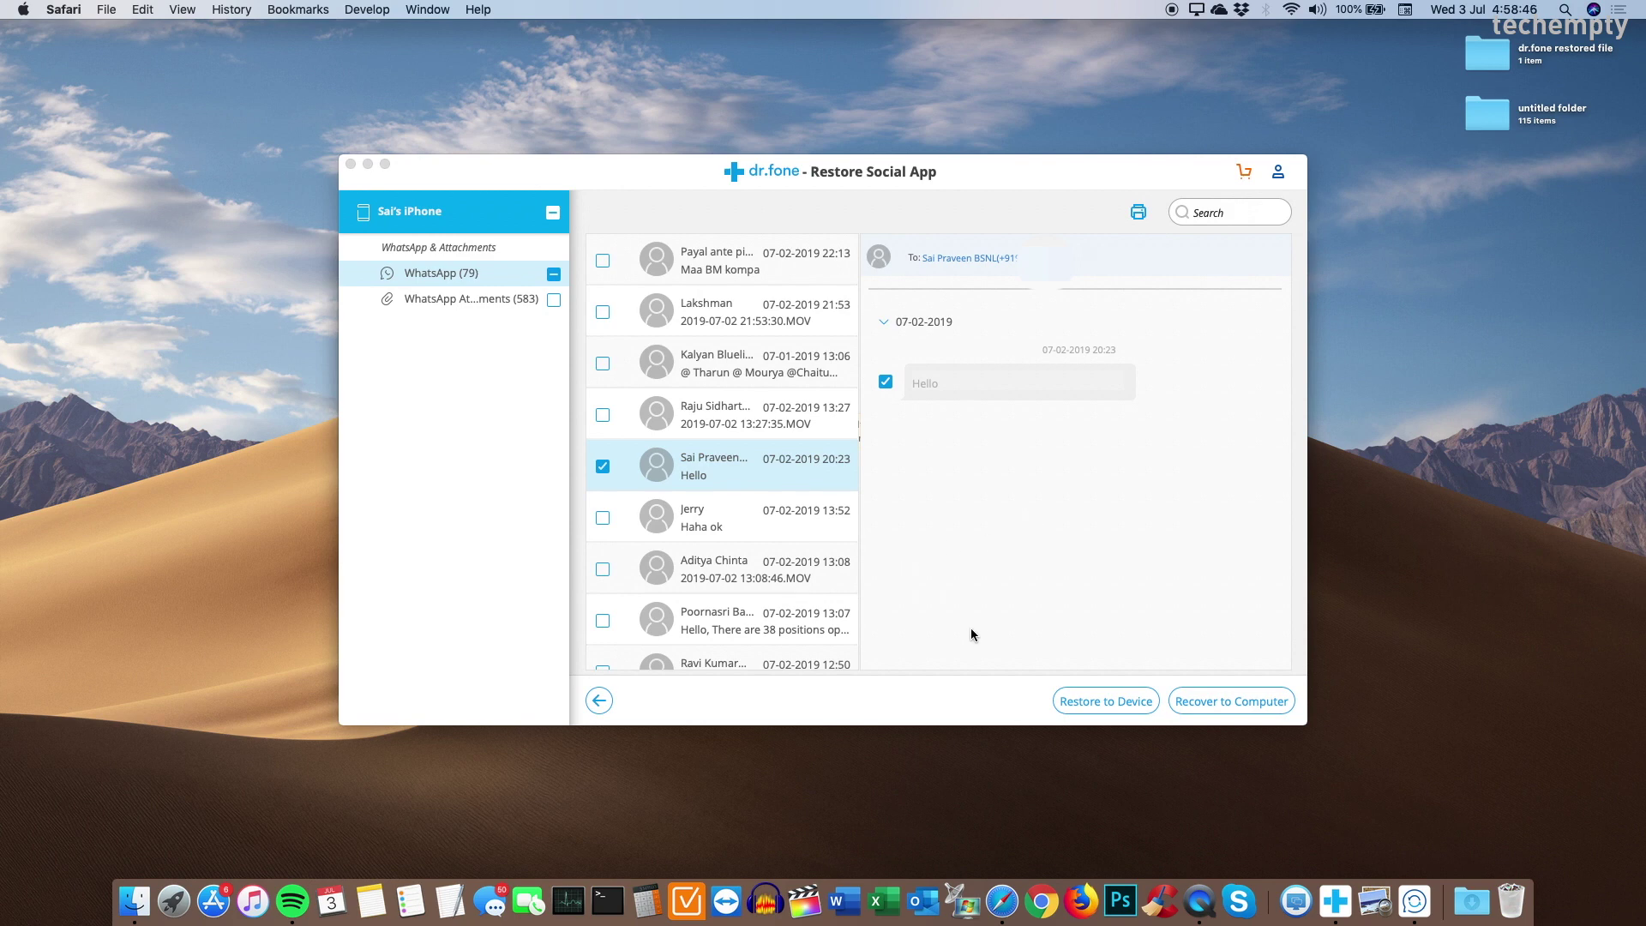
Try restoring the previewed chat to the iPhone XS Max, view the data-wipe warning, then return to the WhatsApp message list.
click(1108, 705)
click(1109, 701)
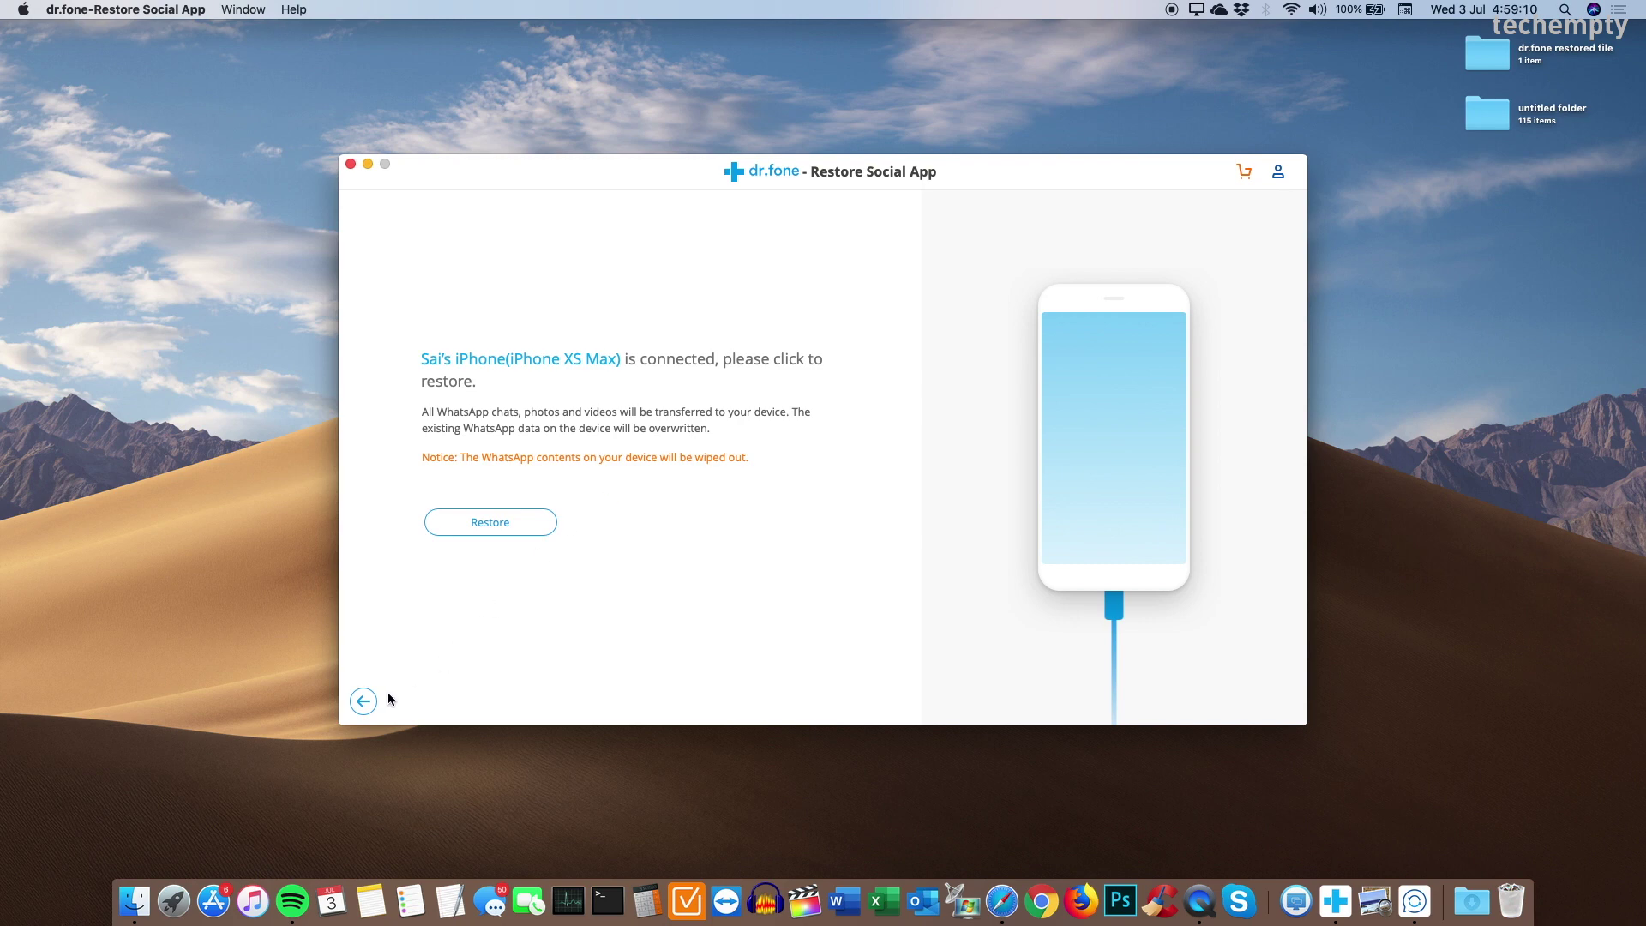
click(364, 702)
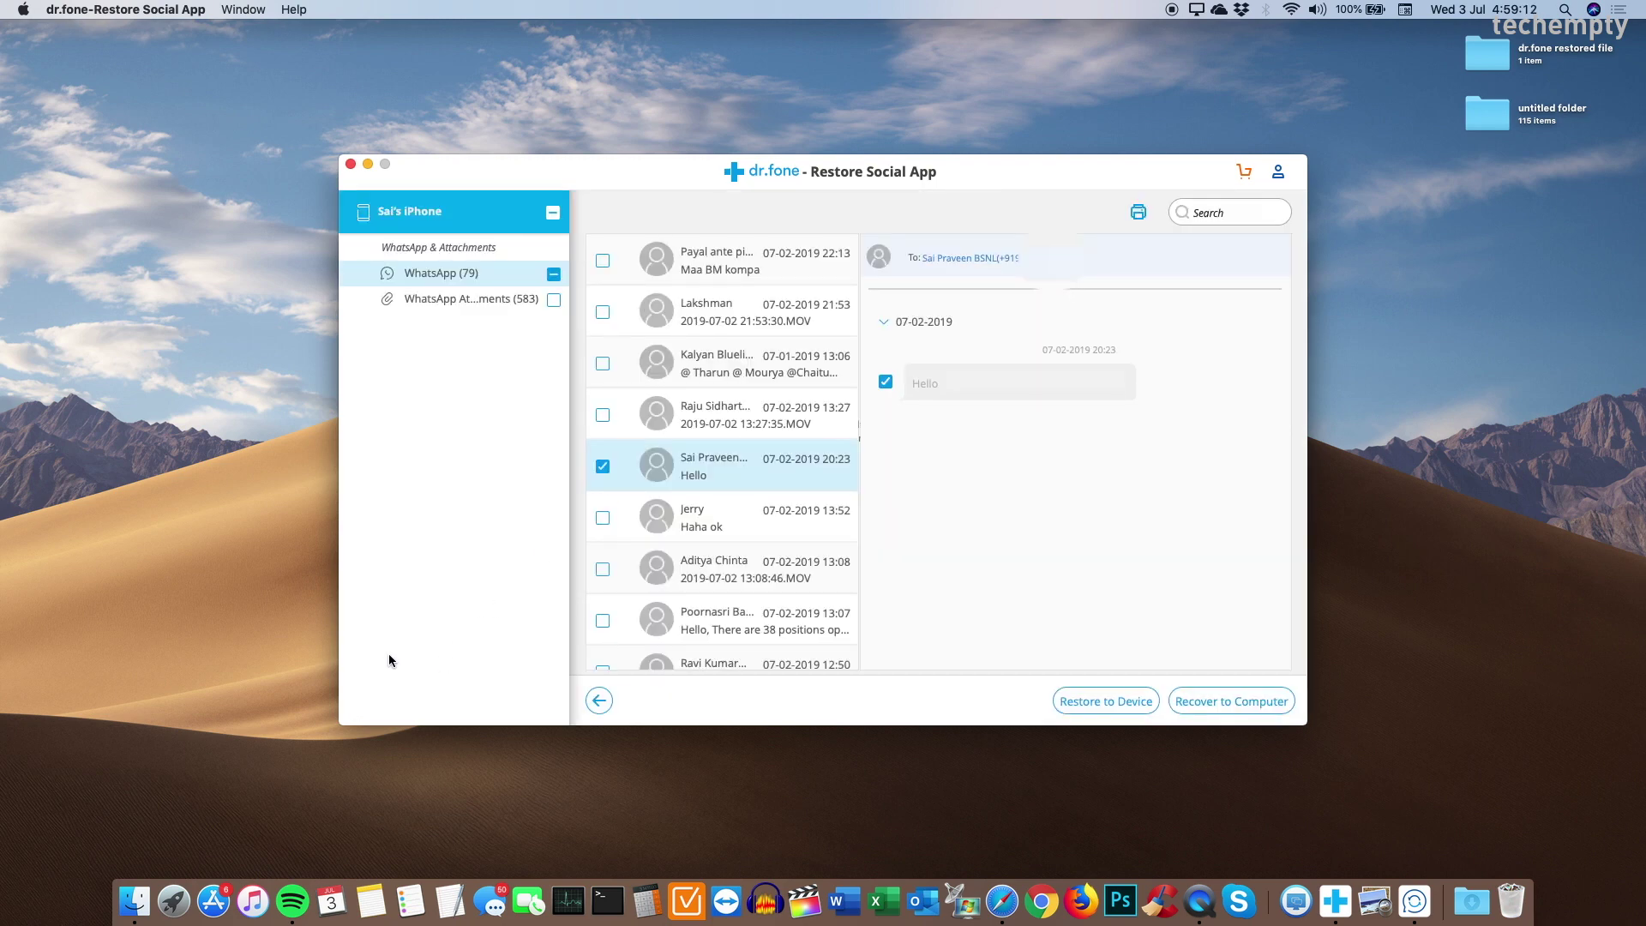
Go back through the backup file list to the WhatsApp transfer, backup and restore options.
click(598, 700)
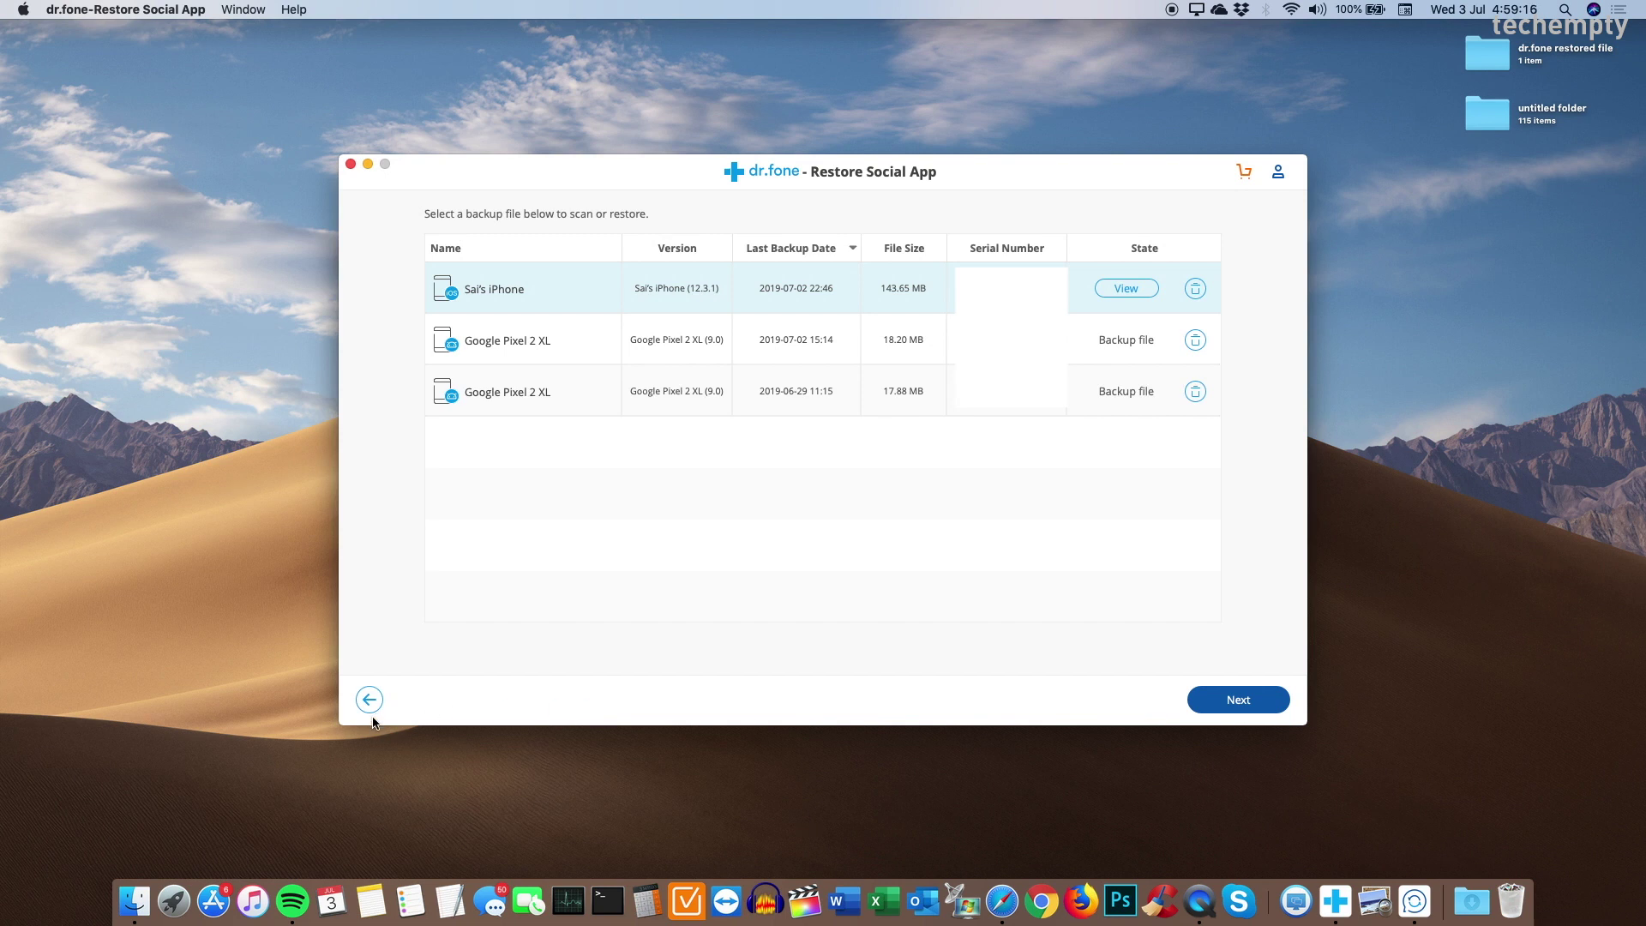
click(368, 699)
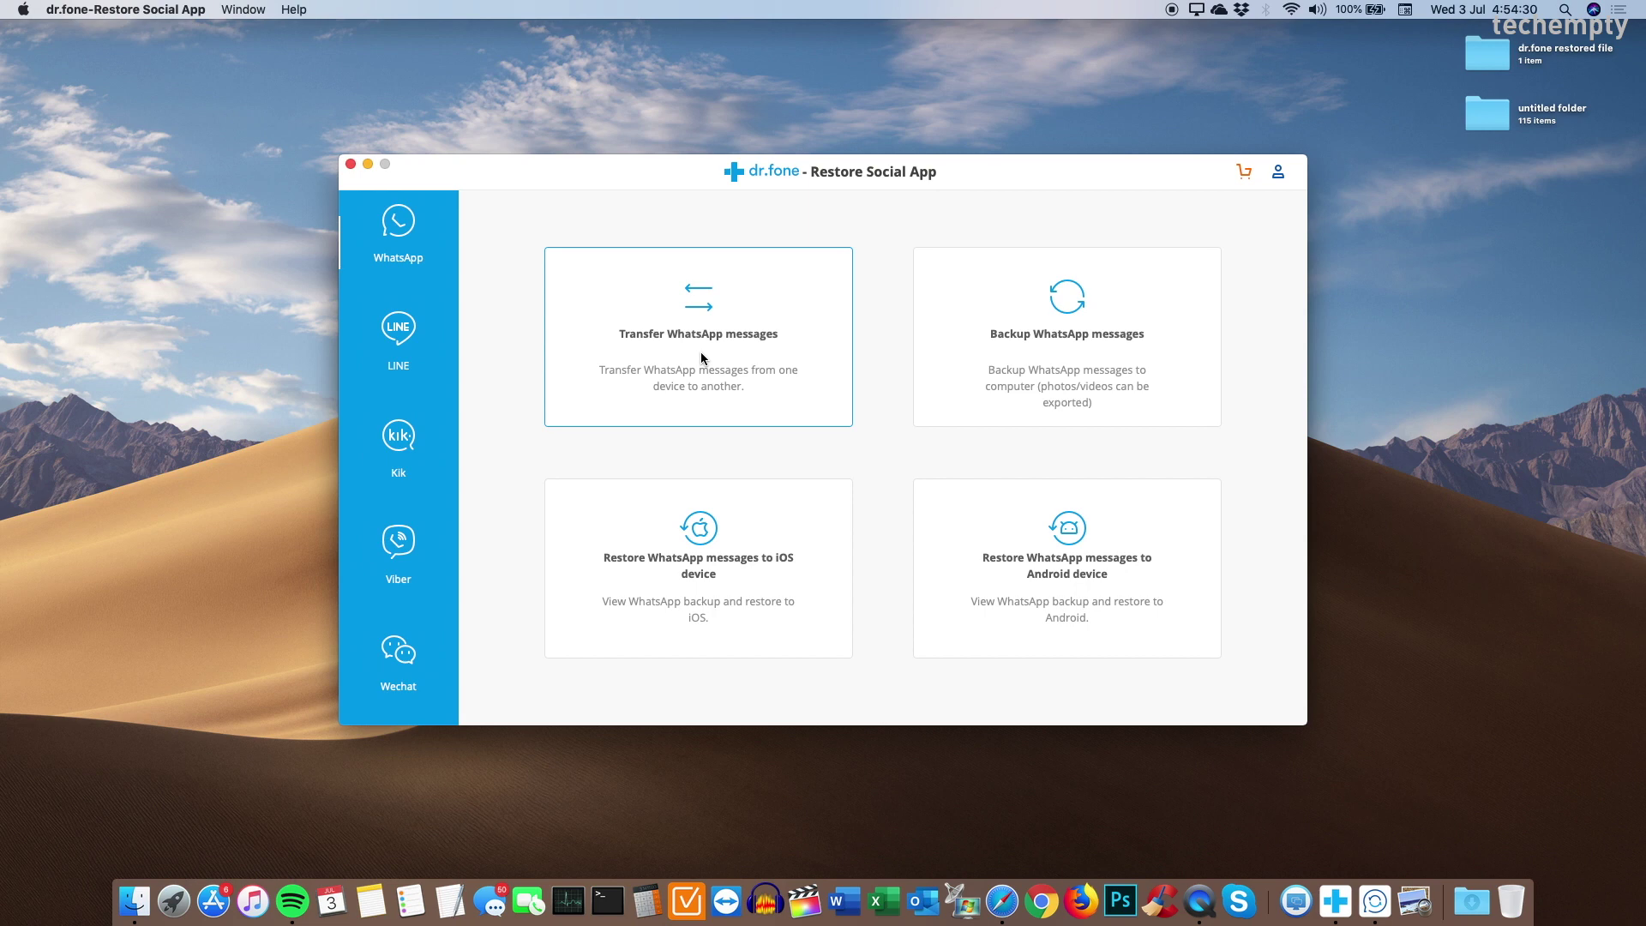
Open Transfer WhatsApp messages and flip twice, keeping iPhone XS Max as source and Pixel 2 XL as destination.
click(701, 357)
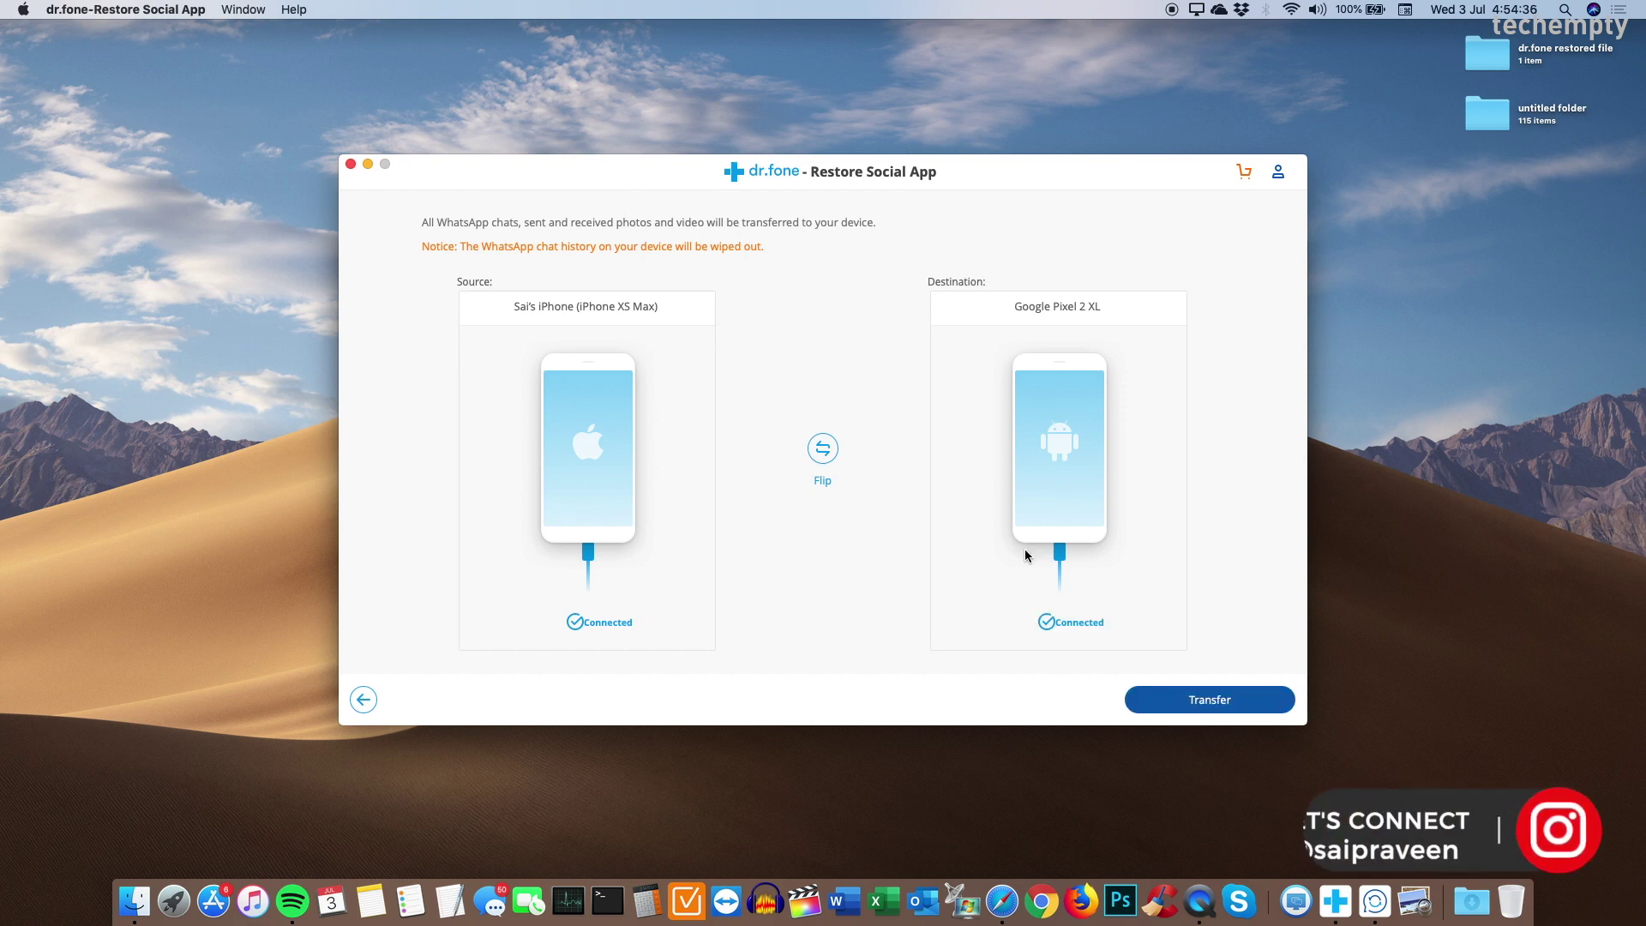
click(821, 450)
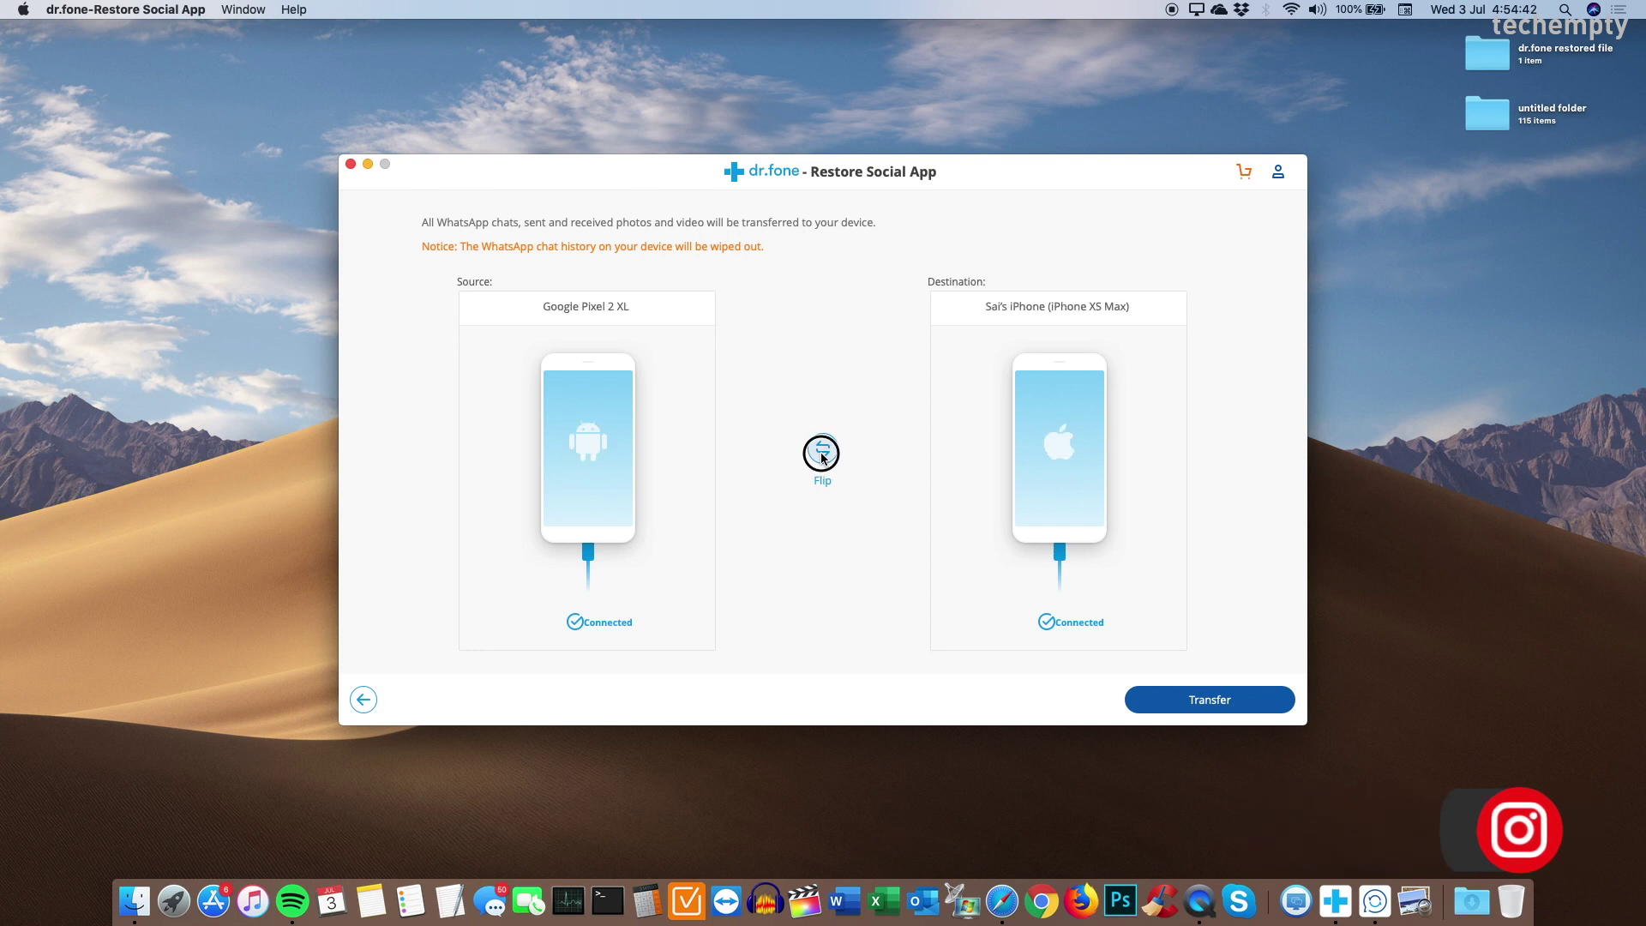
click(821, 450)
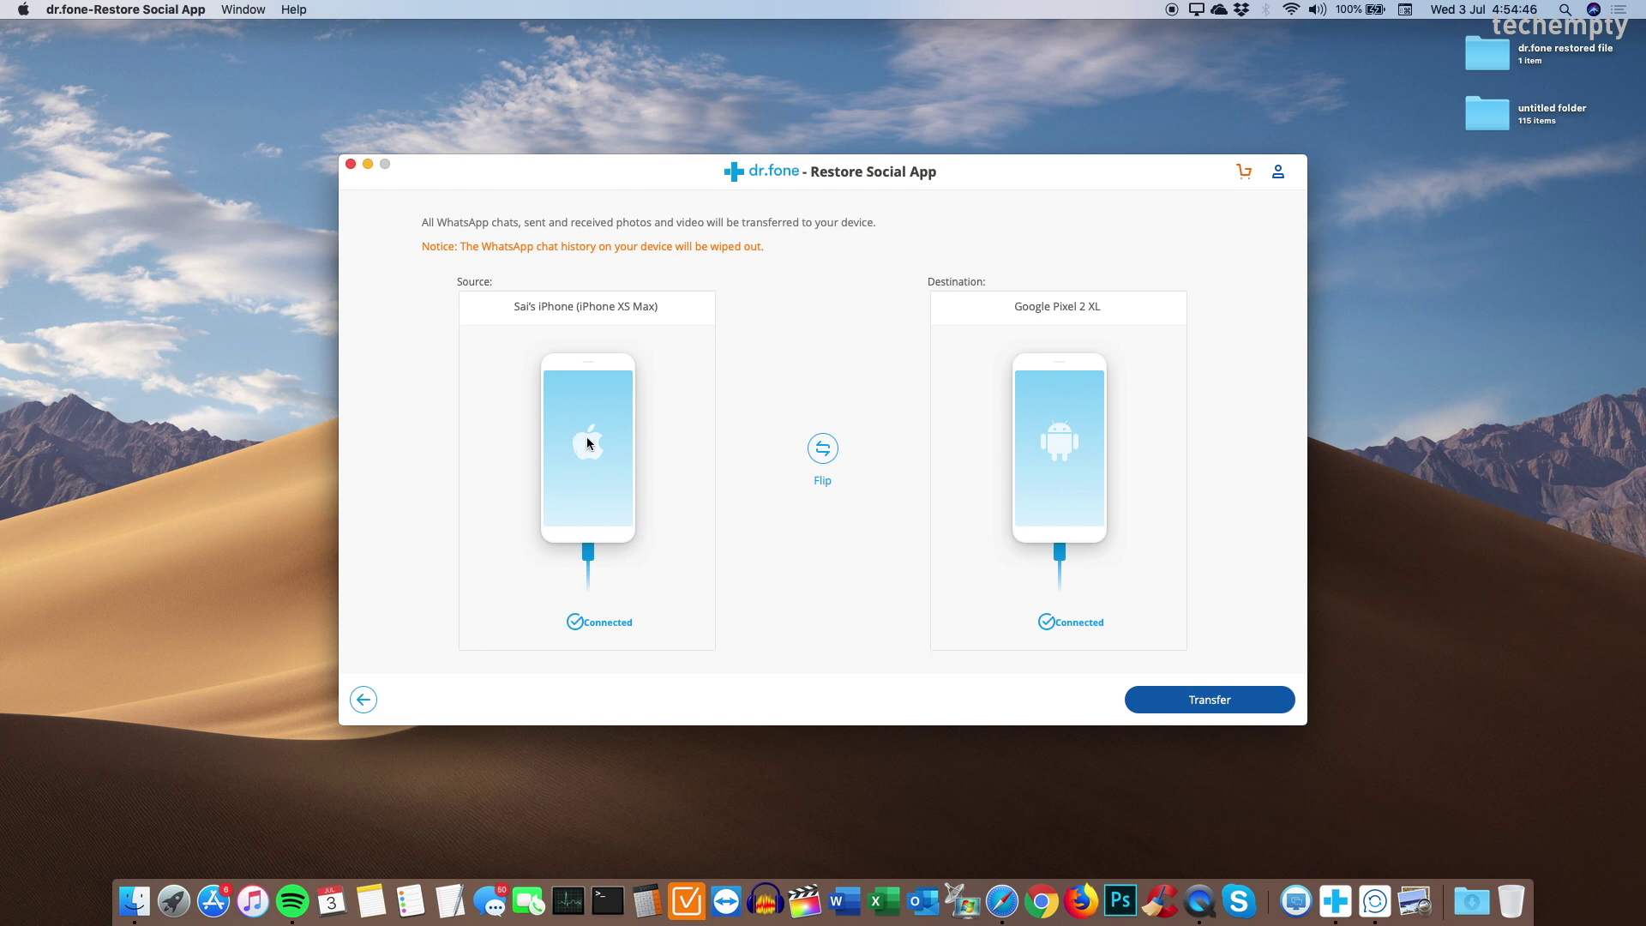
Start the WhatsApp transfer to the Pixel 2 XL, accepting that its existing chat history is overwritten.
click(1223, 707)
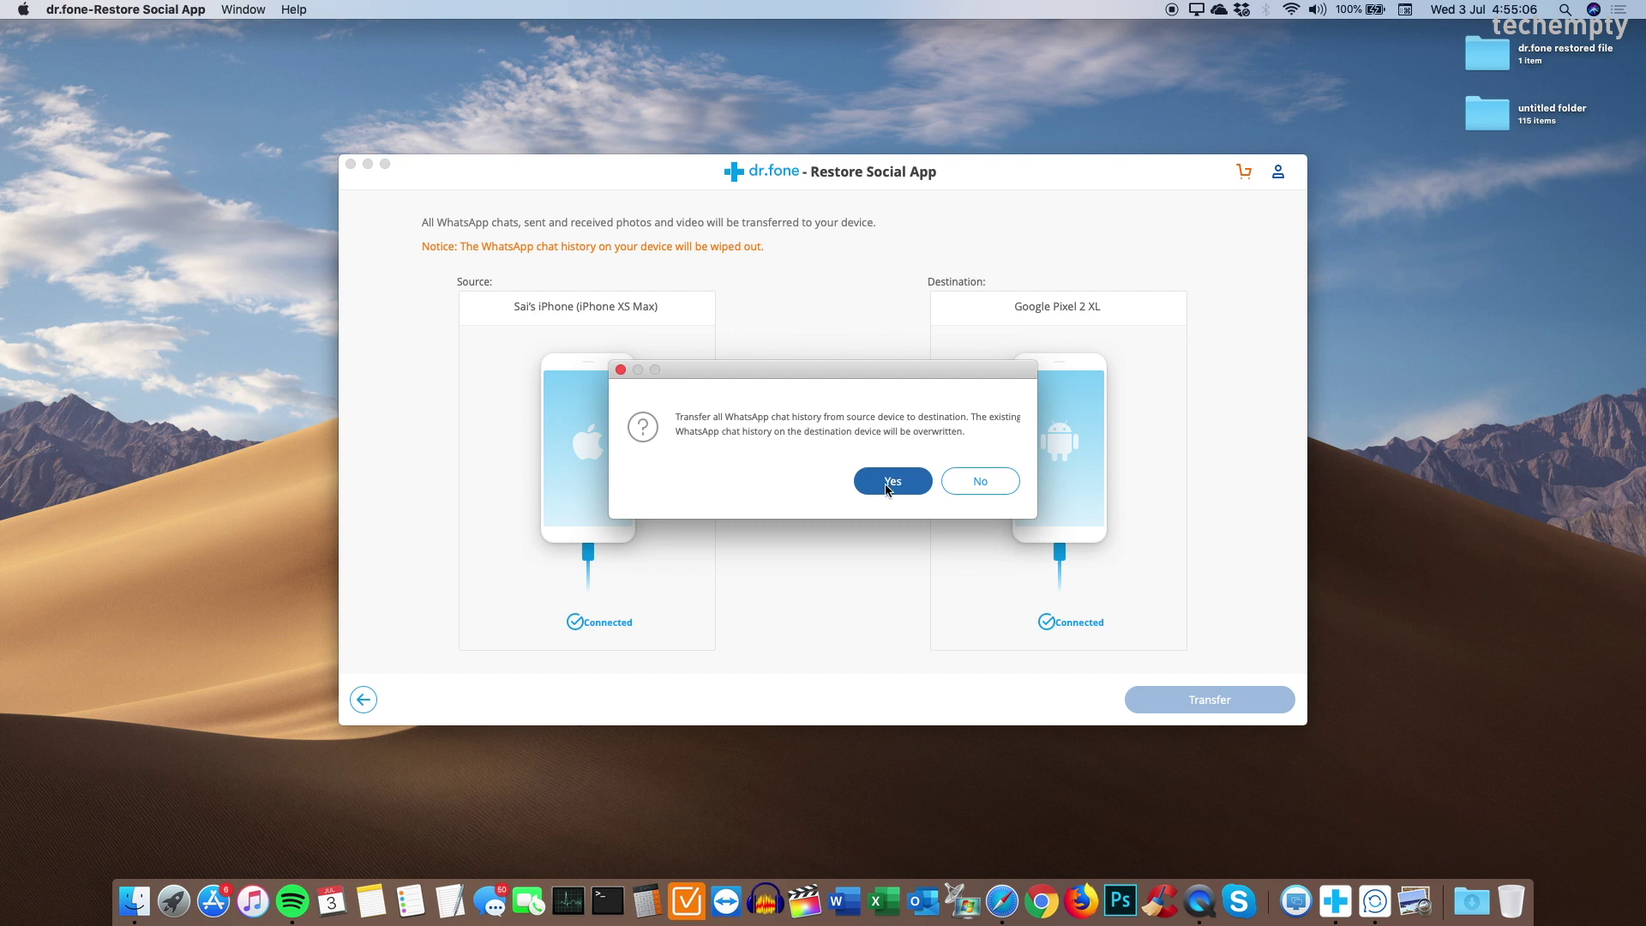
click(886, 485)
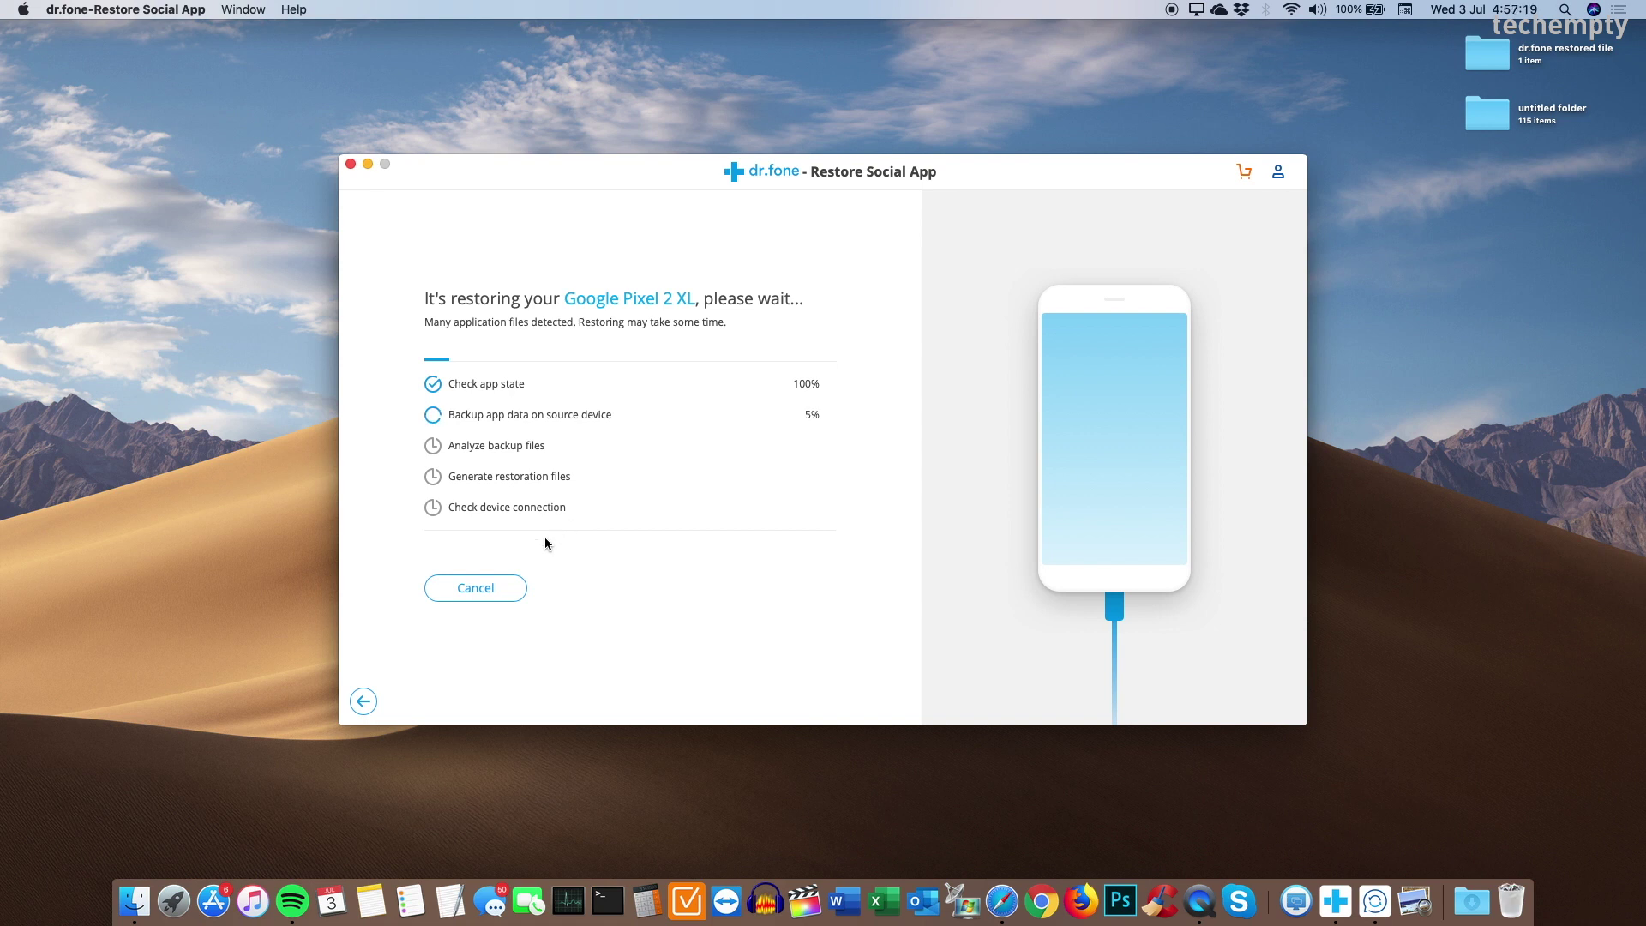
Cancel the running transfer and open the Restore WhatsApp messages to Android device backup list.
click(487, 578)
click(857, 501)
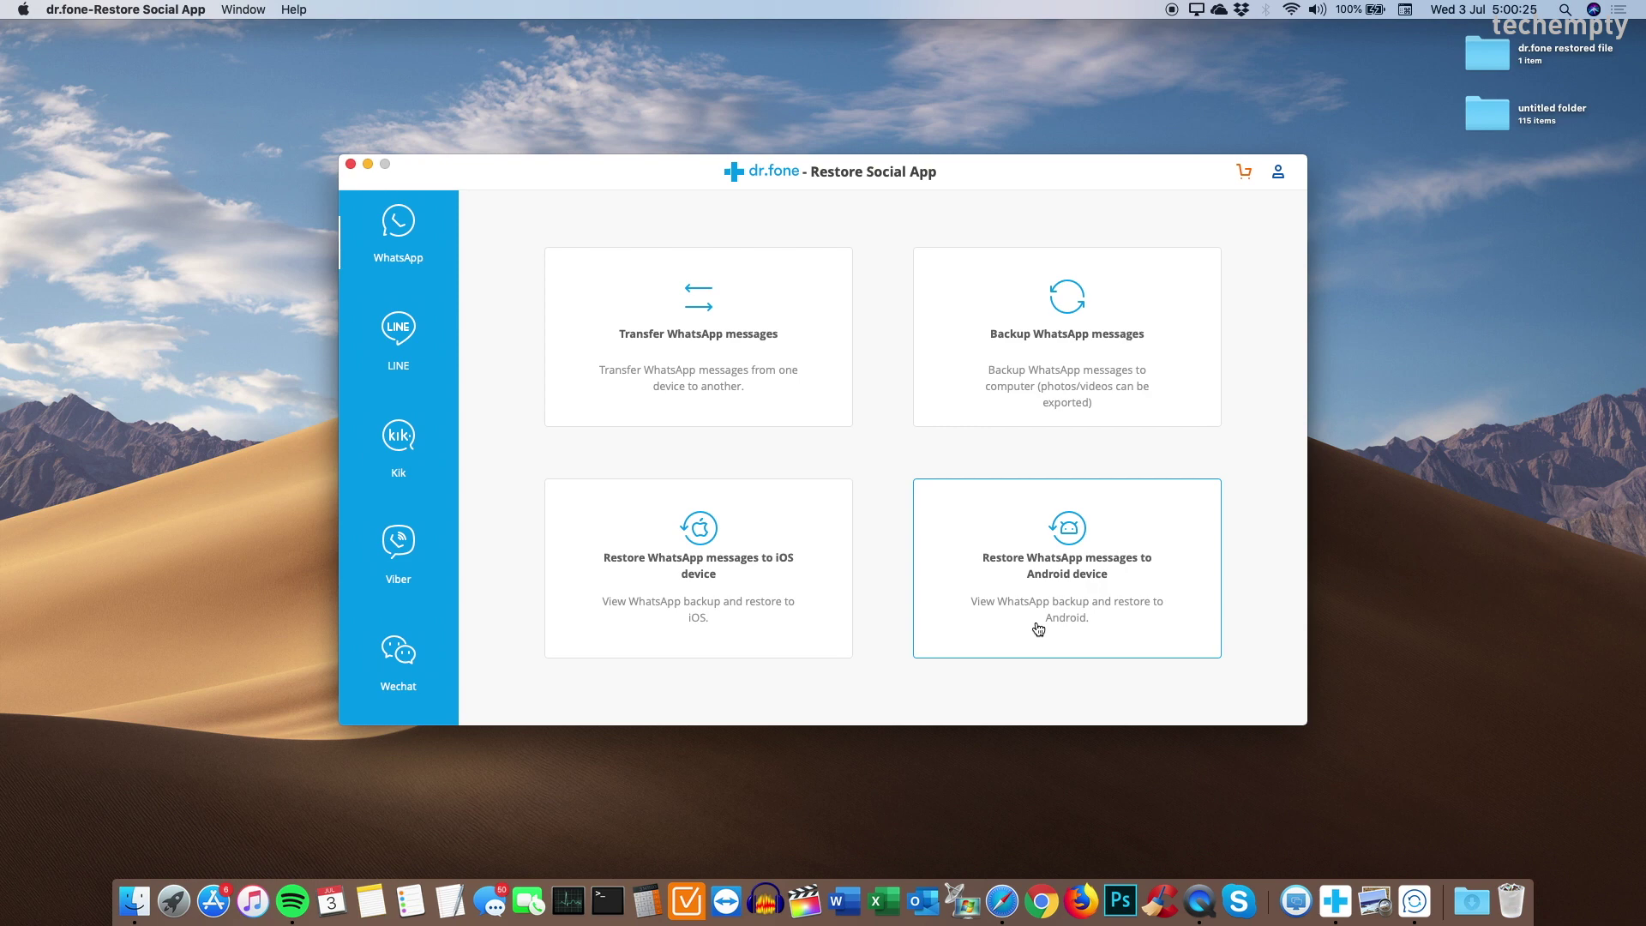
click(1068, 604)
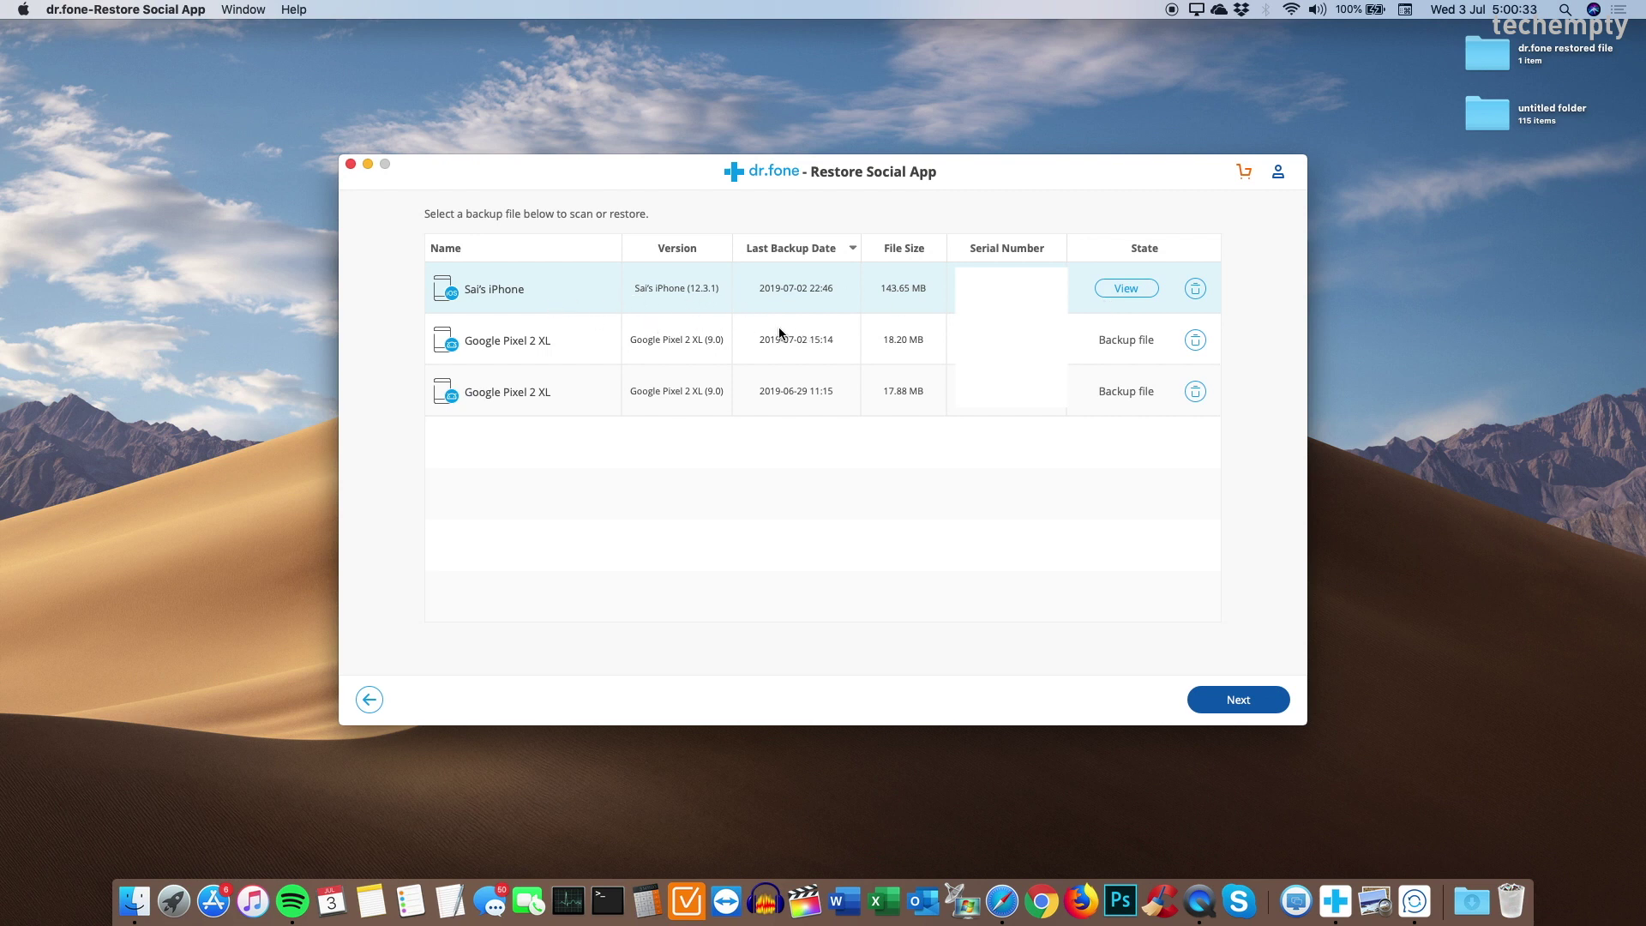
Restore the iPhone backup onto the Google Pixel 2 XL, confirming its WhatsApp data is overwritten.
click(1249, 703)
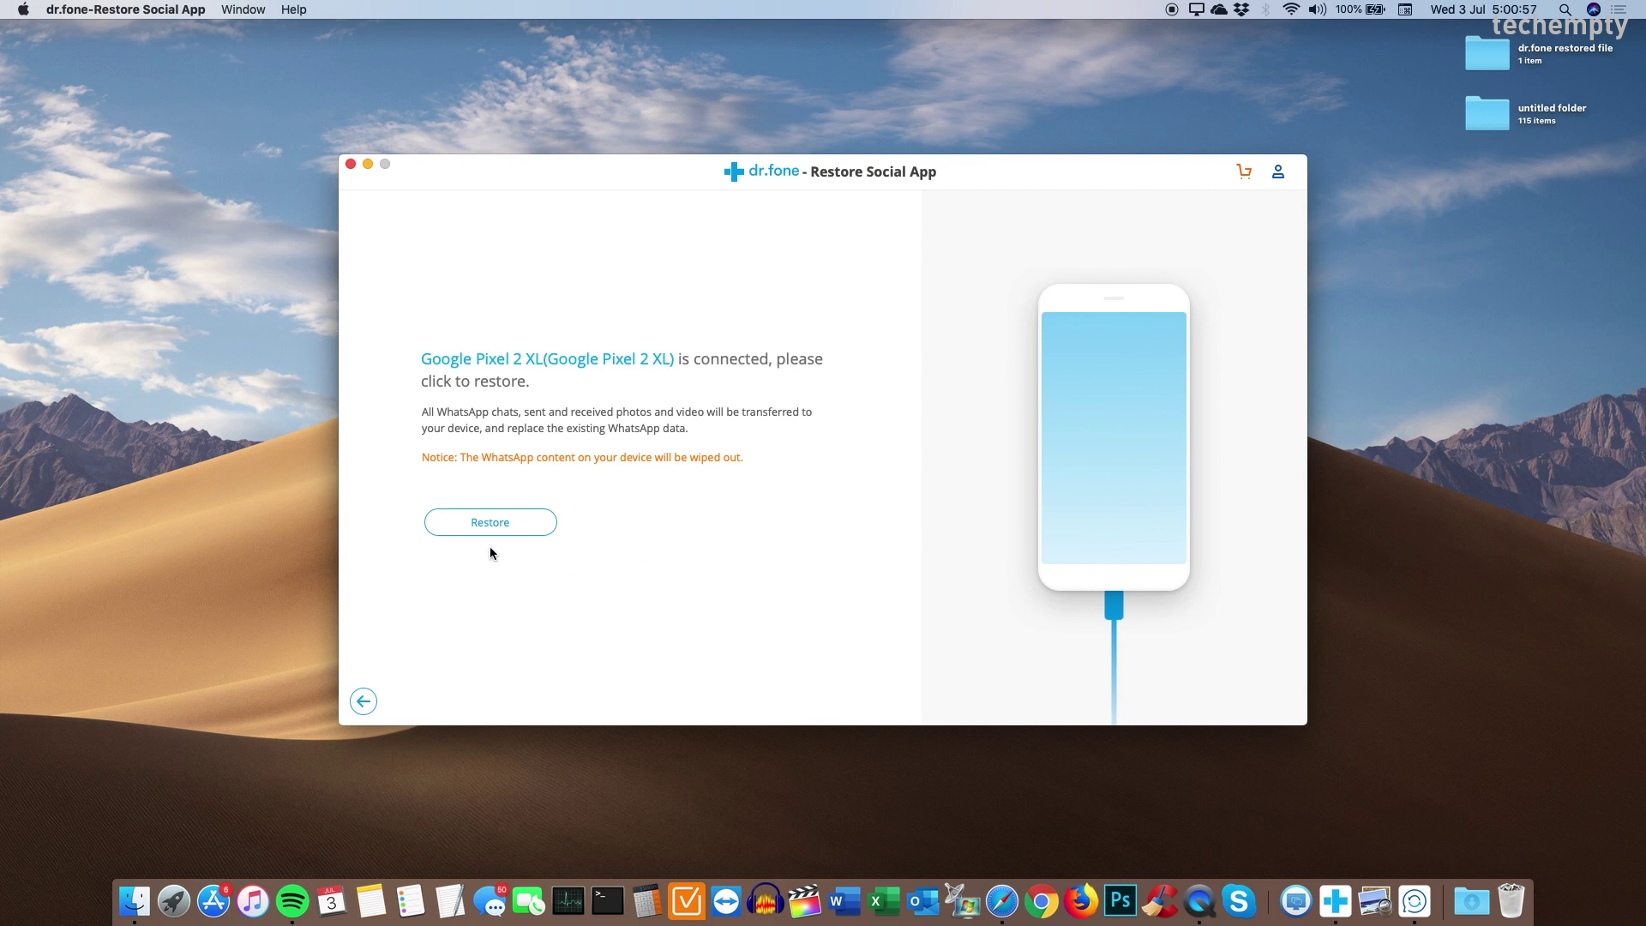
click(512, 530)
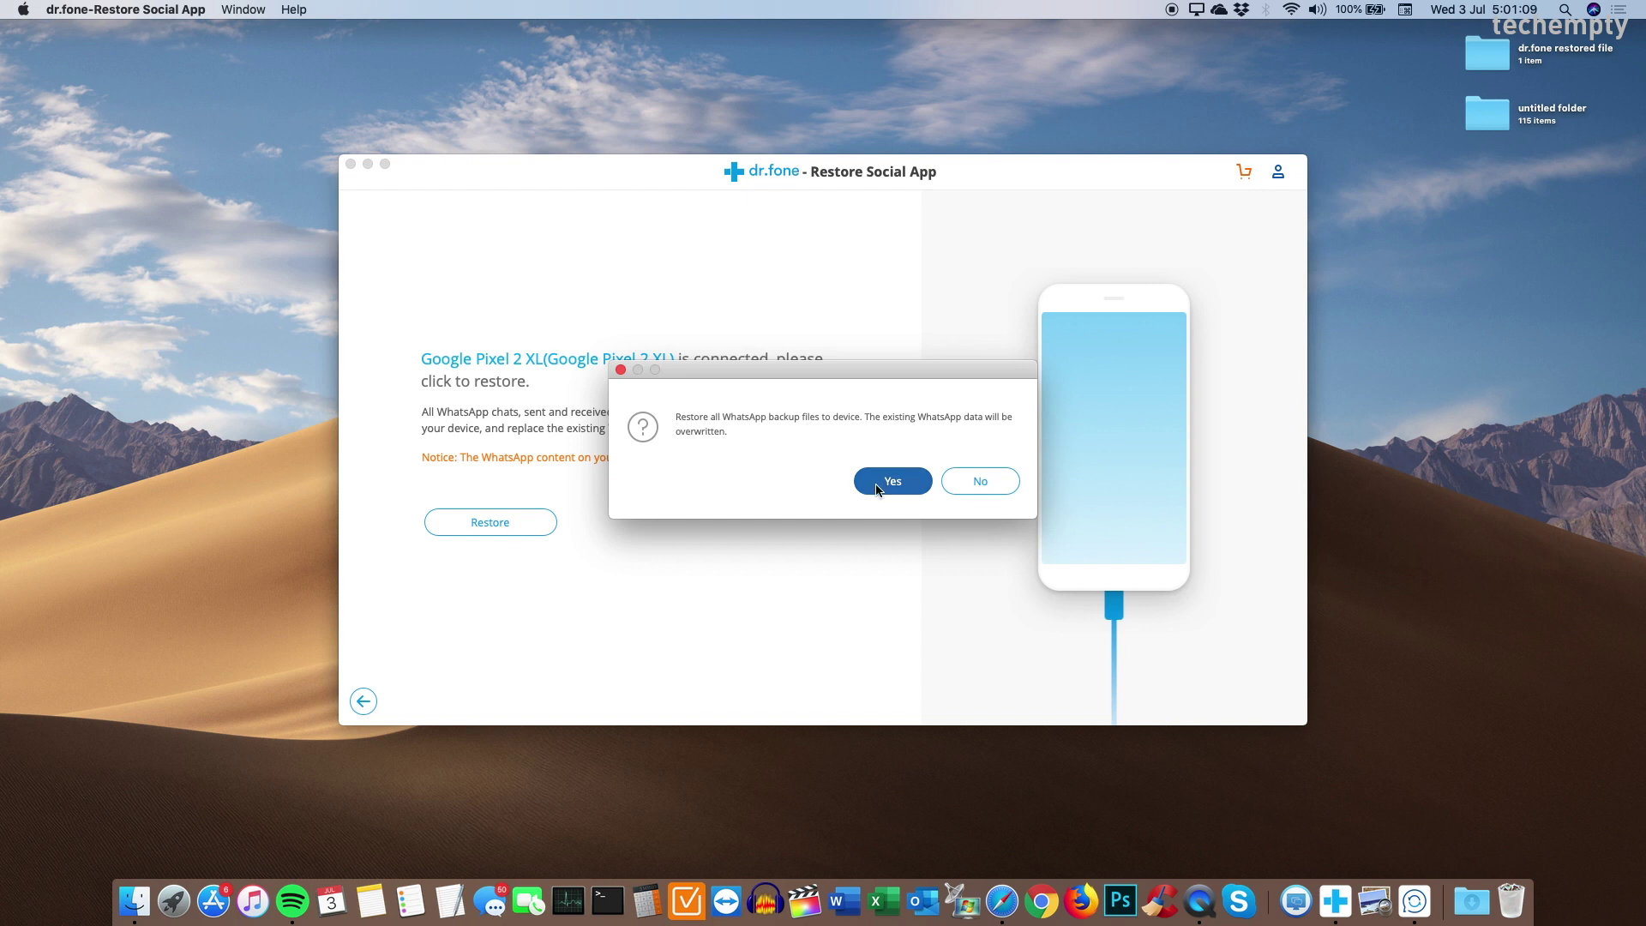
click(877, 485)
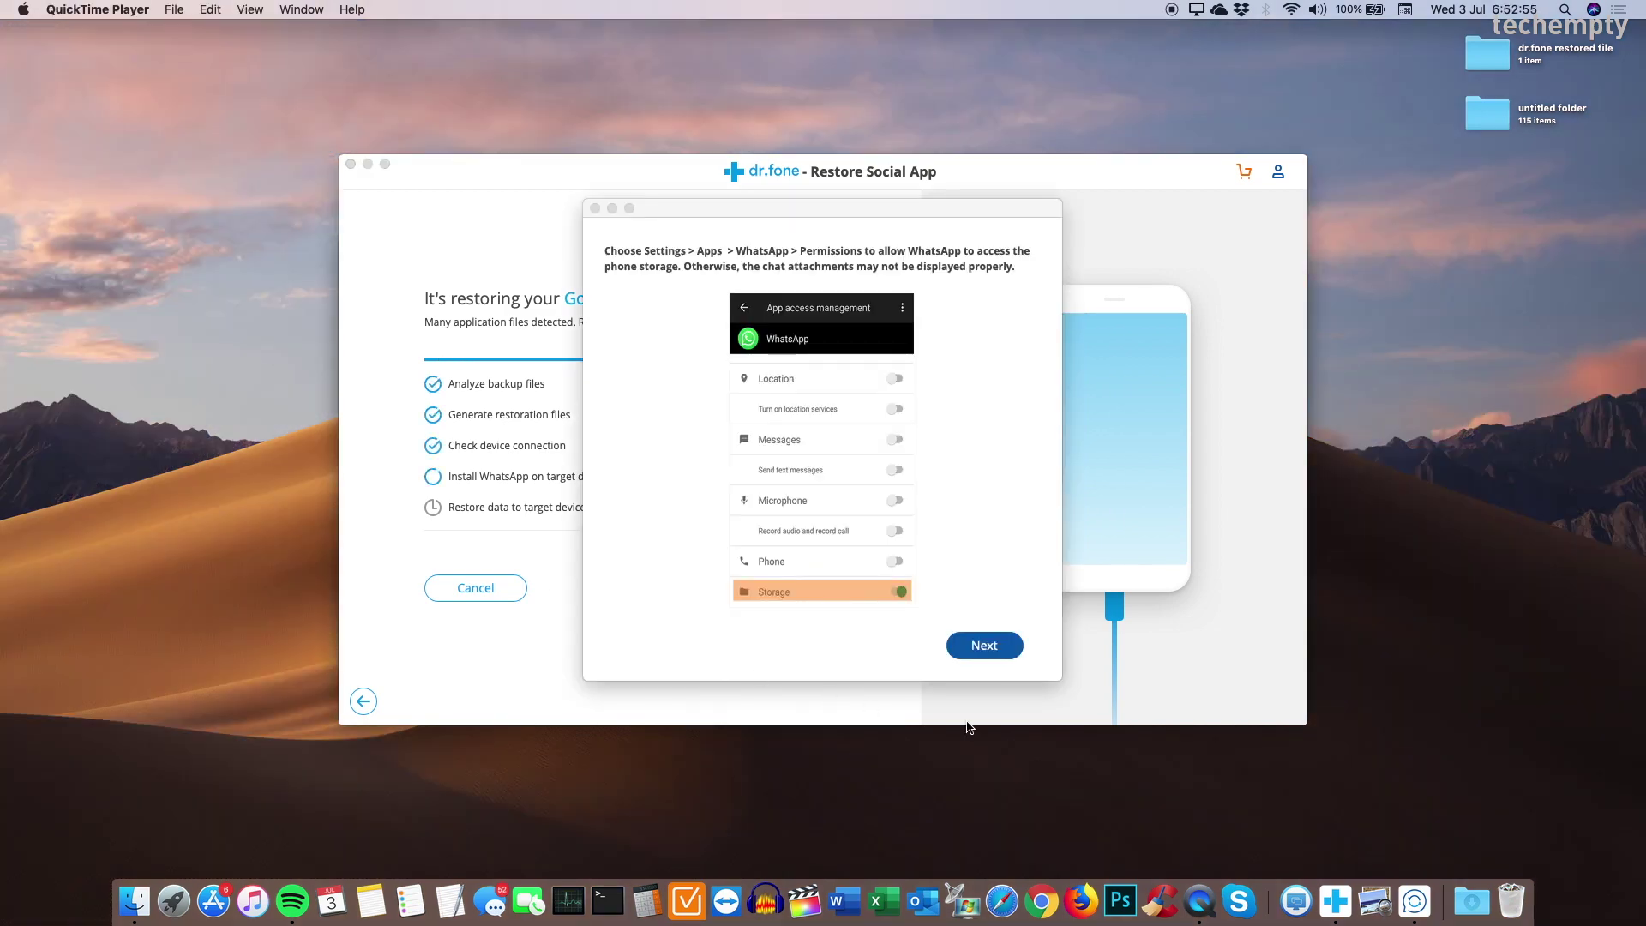
Dismiss the storage-permission instructions and look at the Kik and Viber backup pages.
click(987, 651)
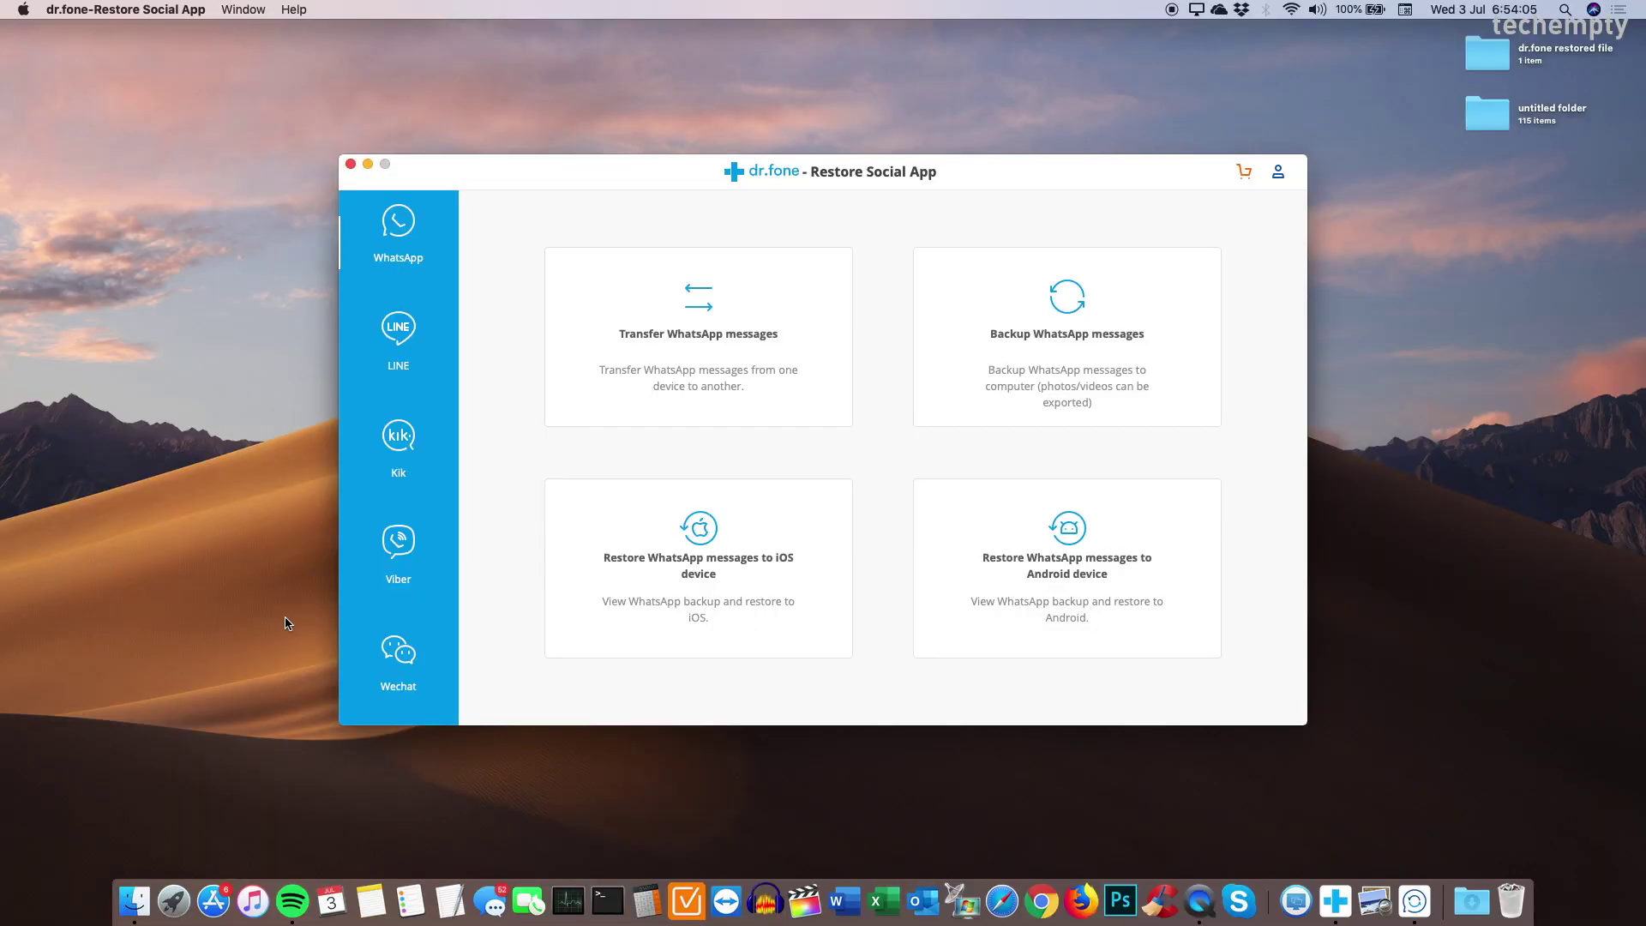
click(397, 437)
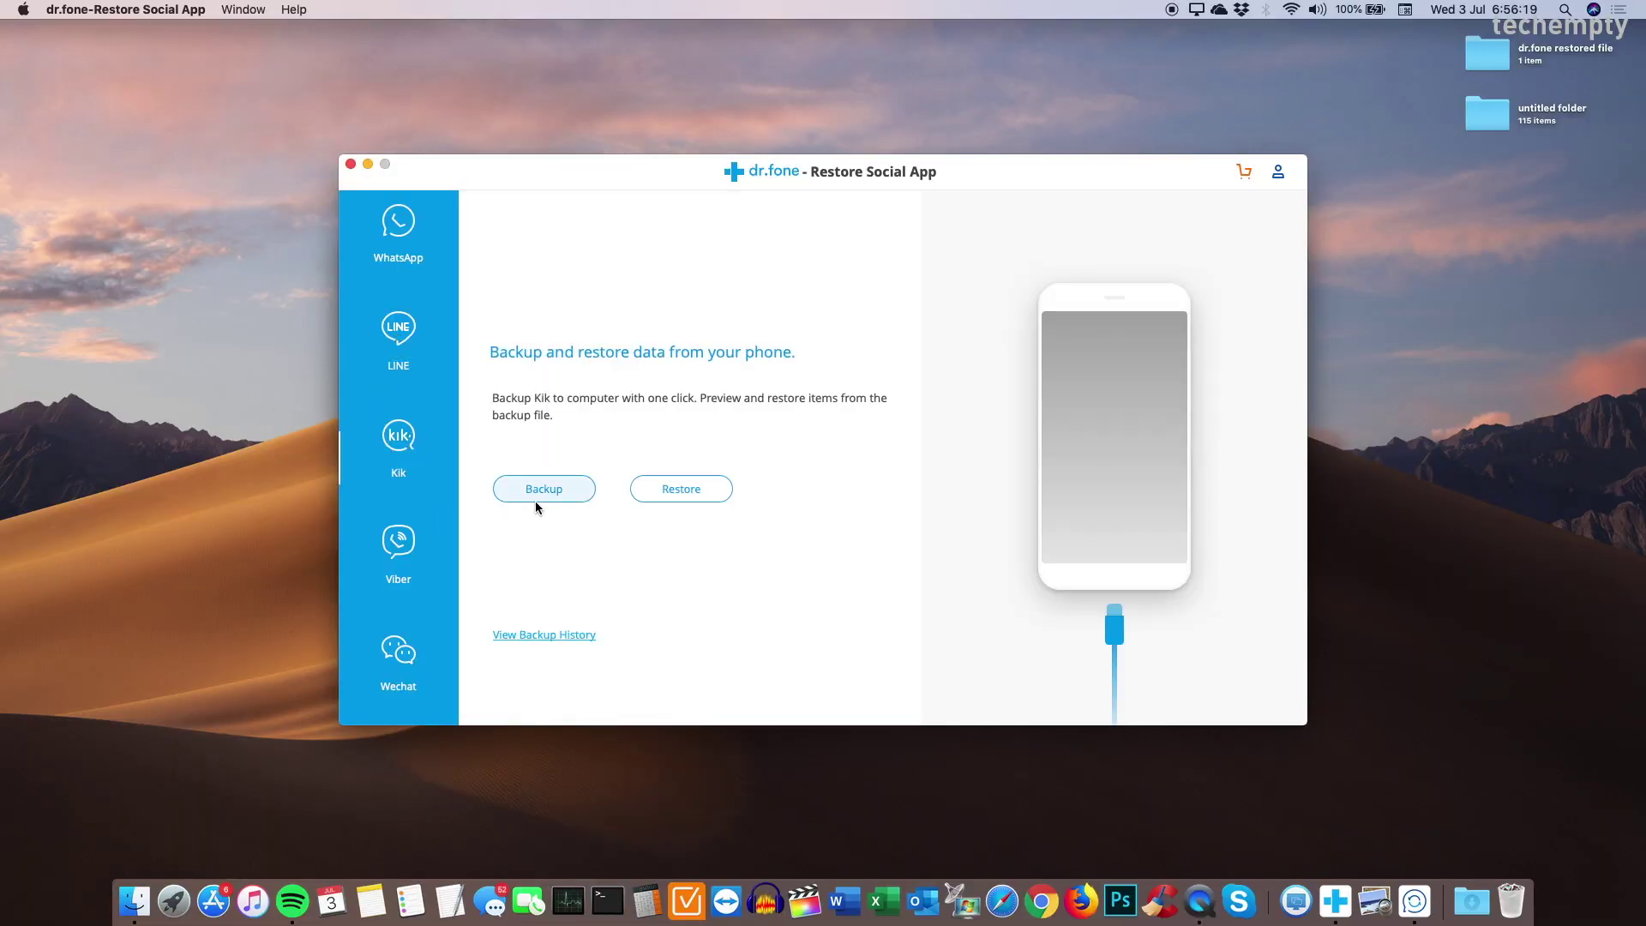
click(395, 570)
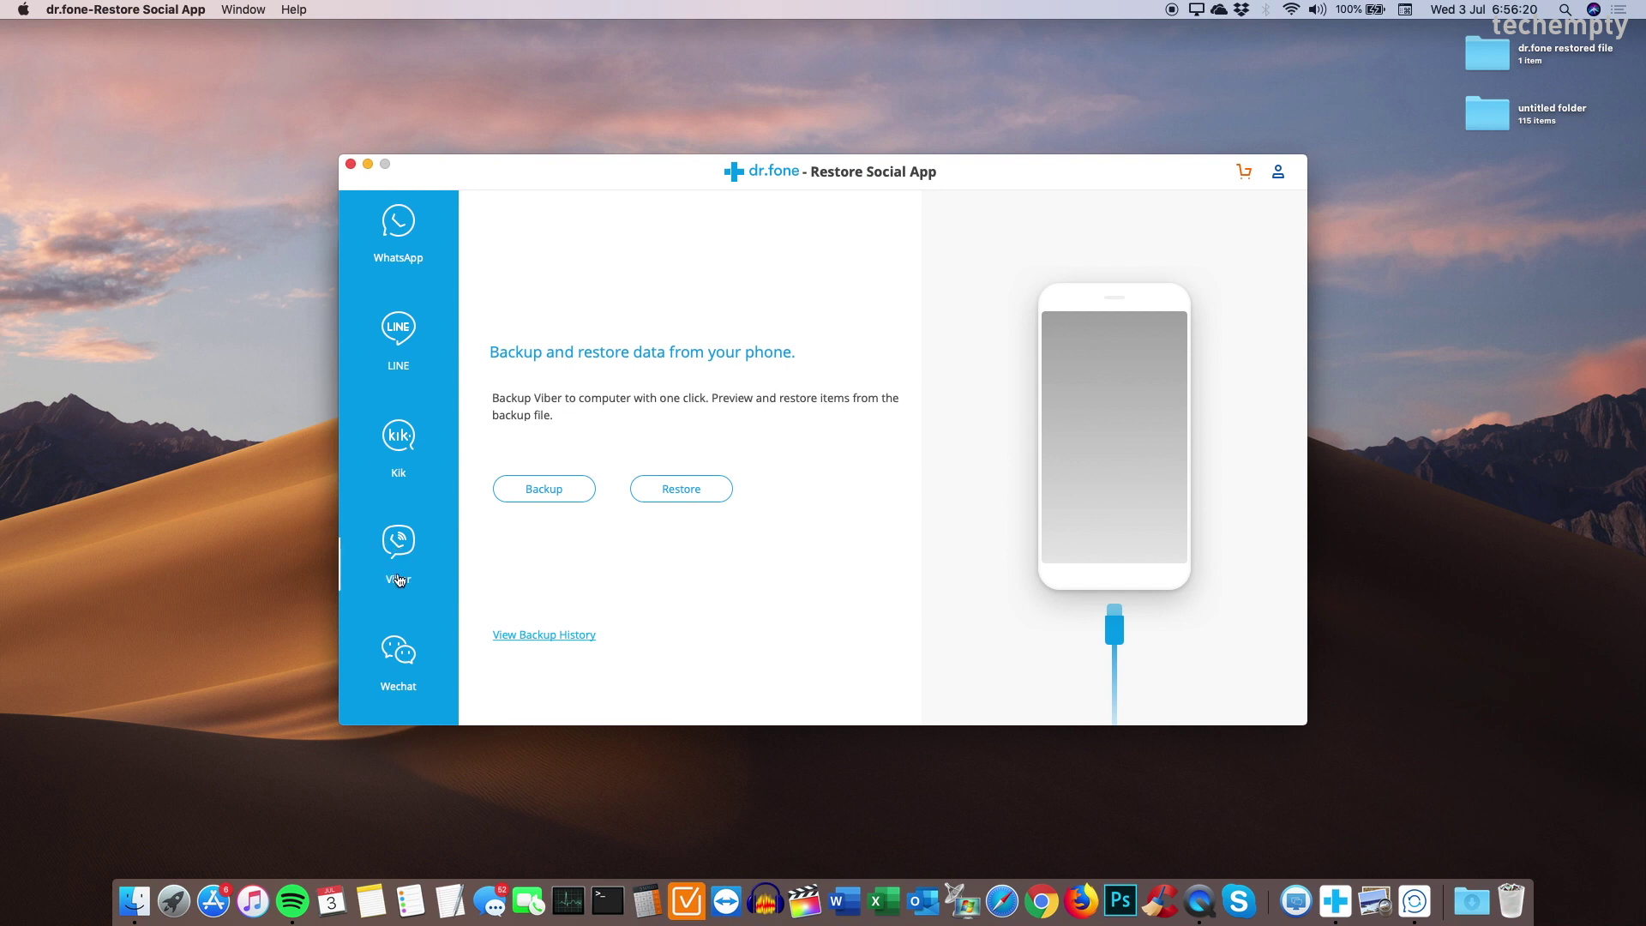
On the Wechat page, start a backup and open its backup history.
click(411, 667)
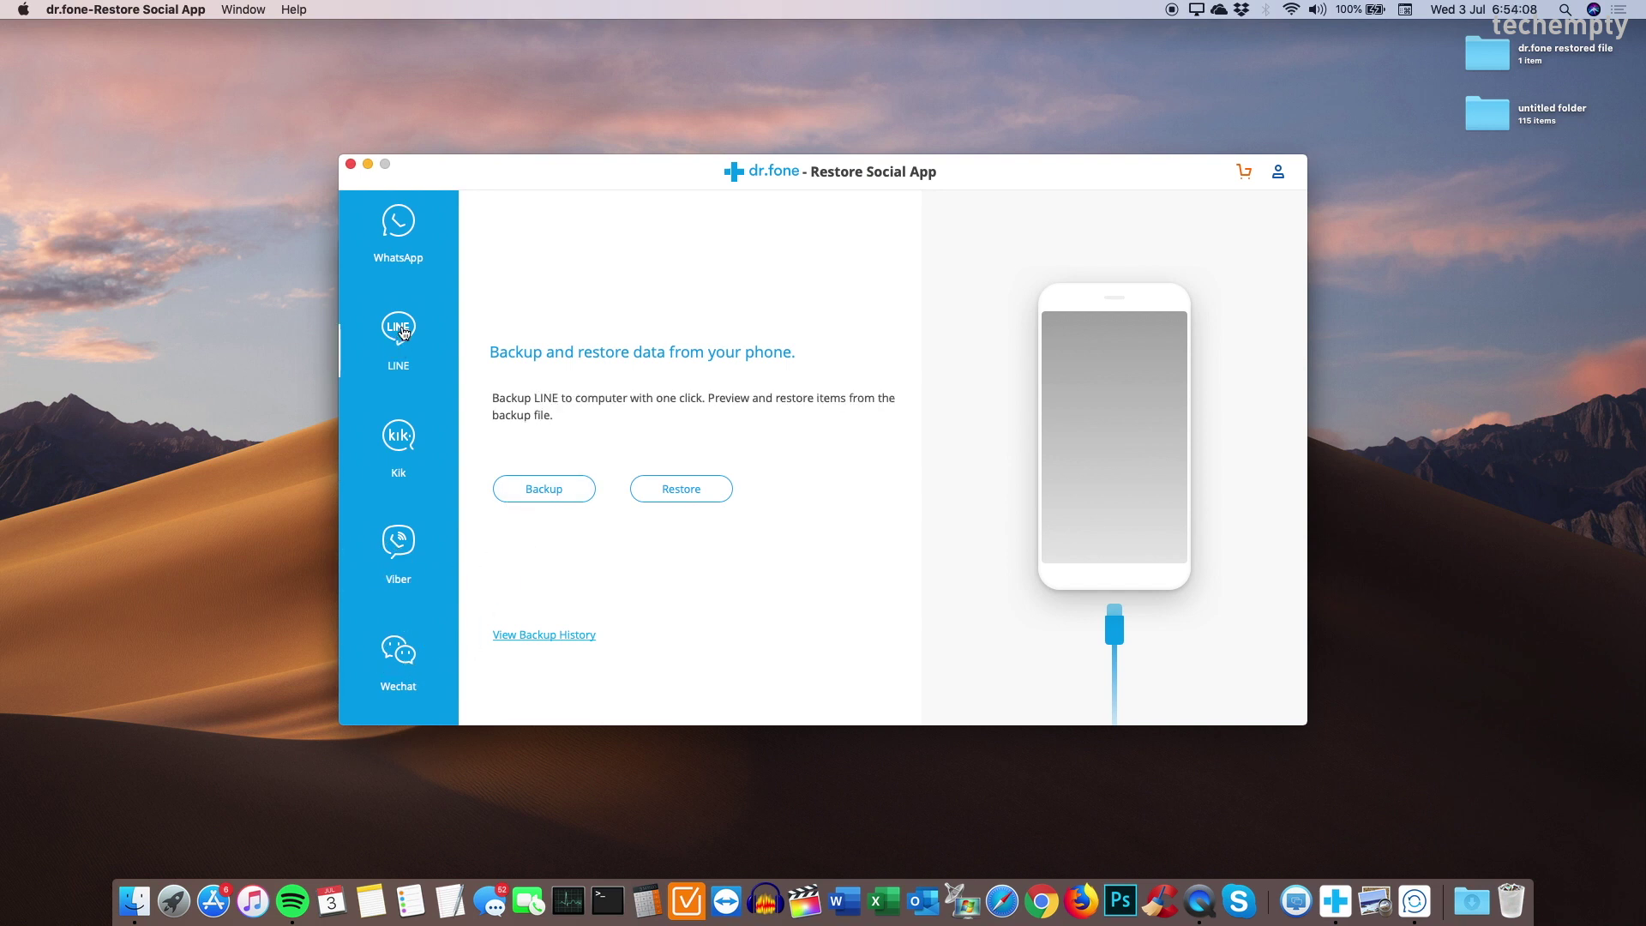
click(573, 495)
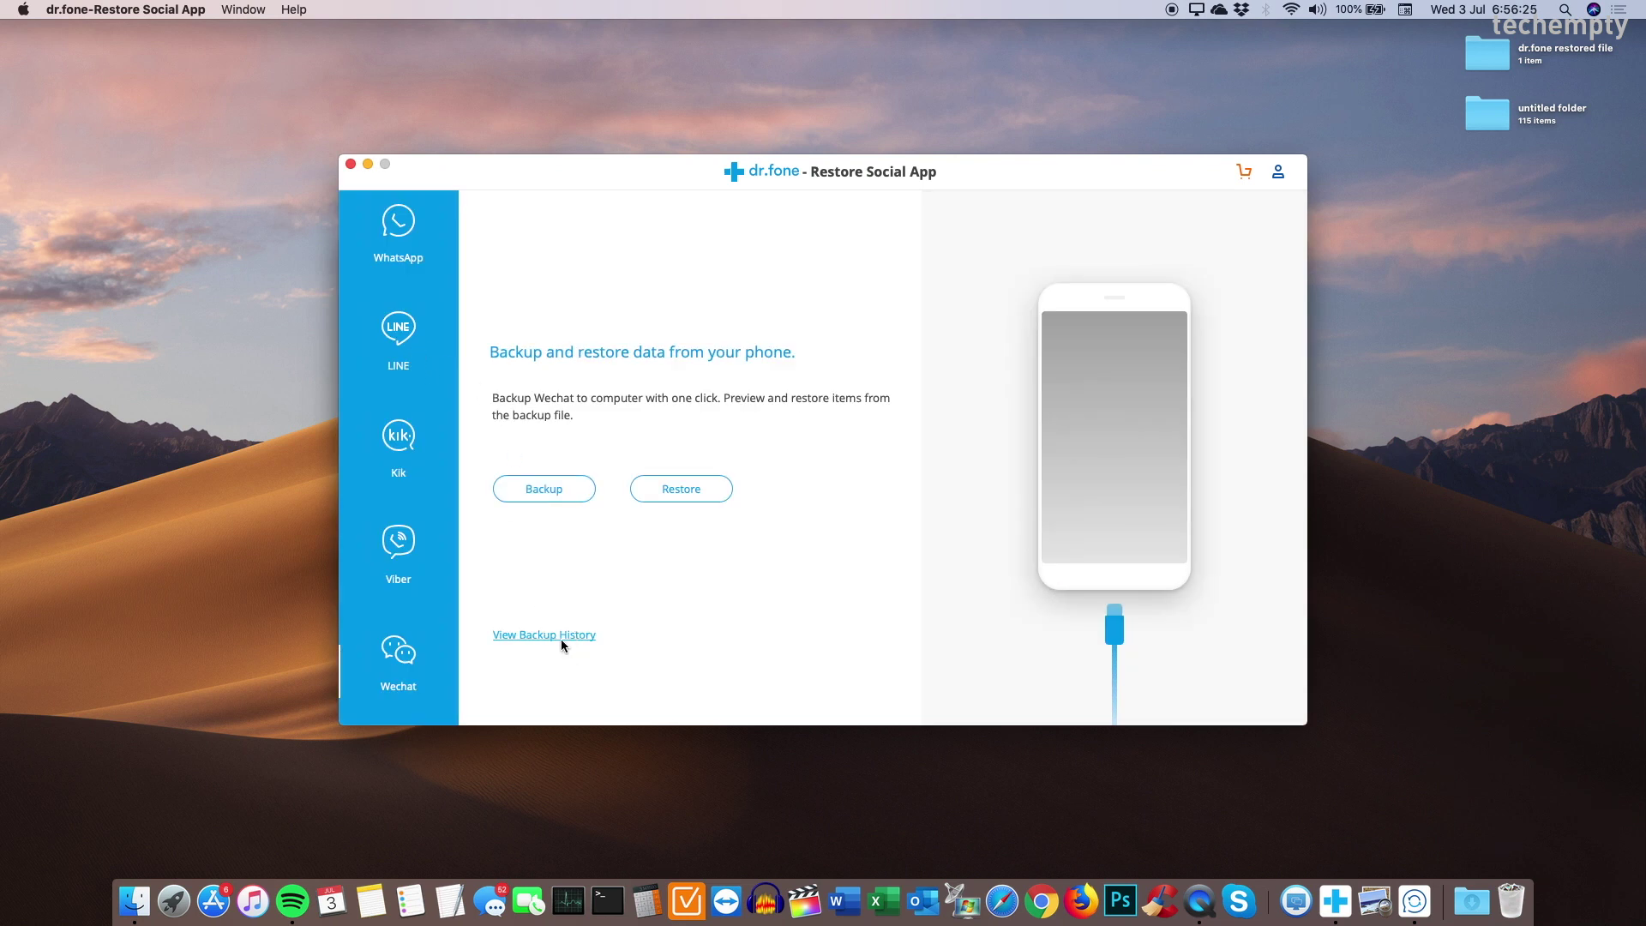
click(561, 635)
Dismiss the no-backup-found alert and cancel the in-progress phone backup.
click(974, 504)
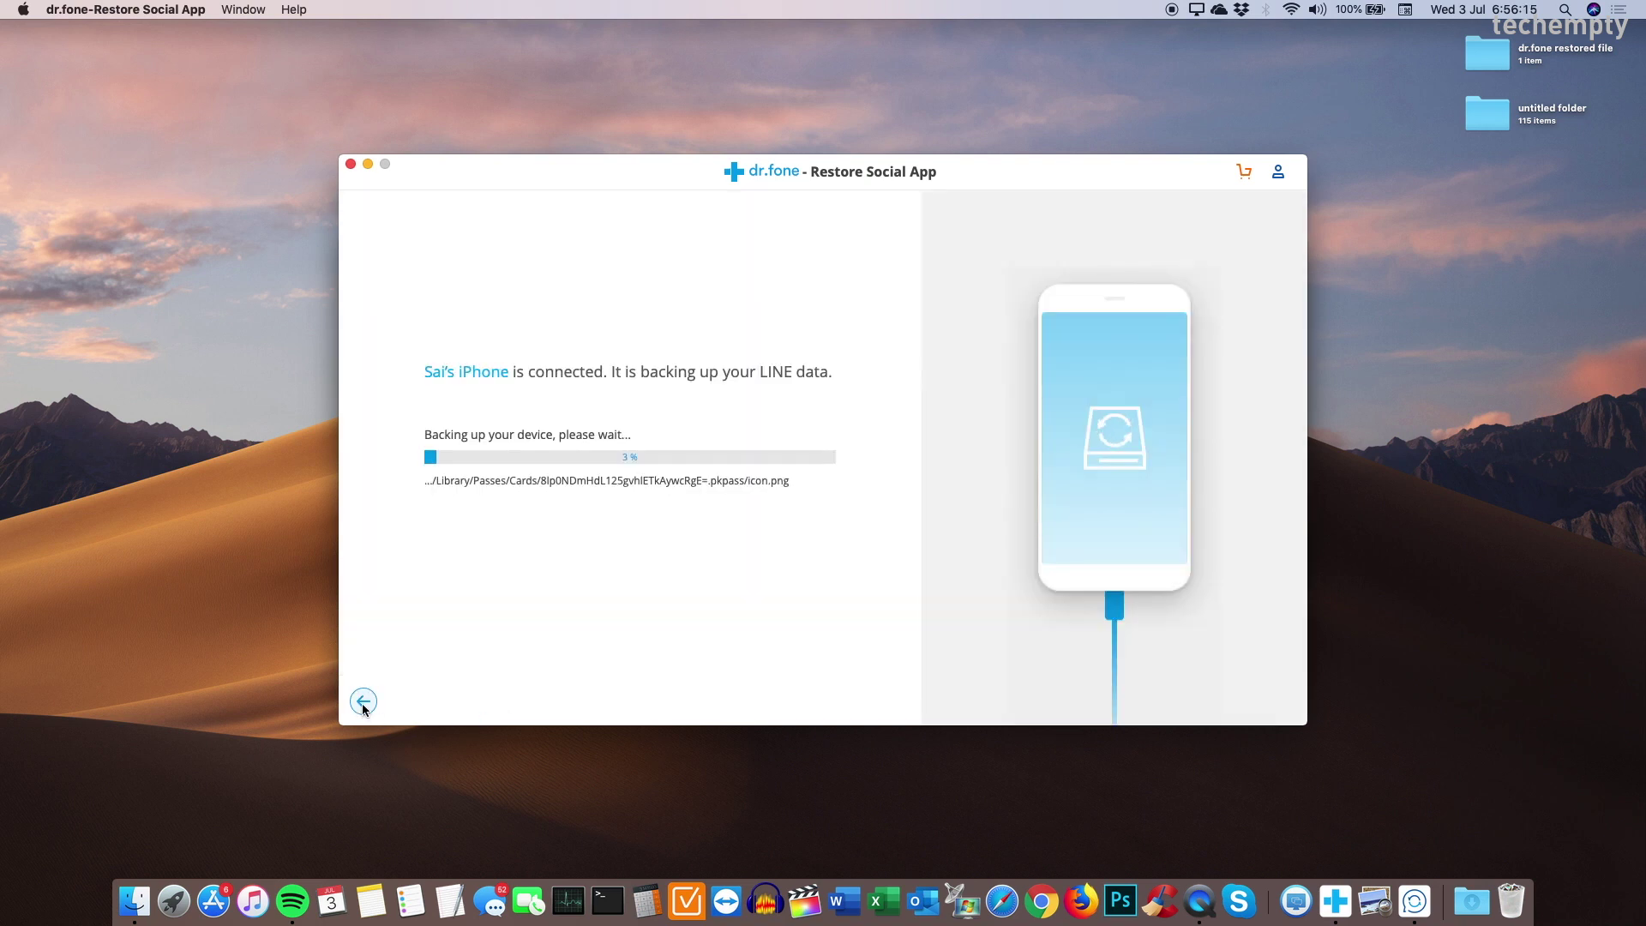
click(364, 702)
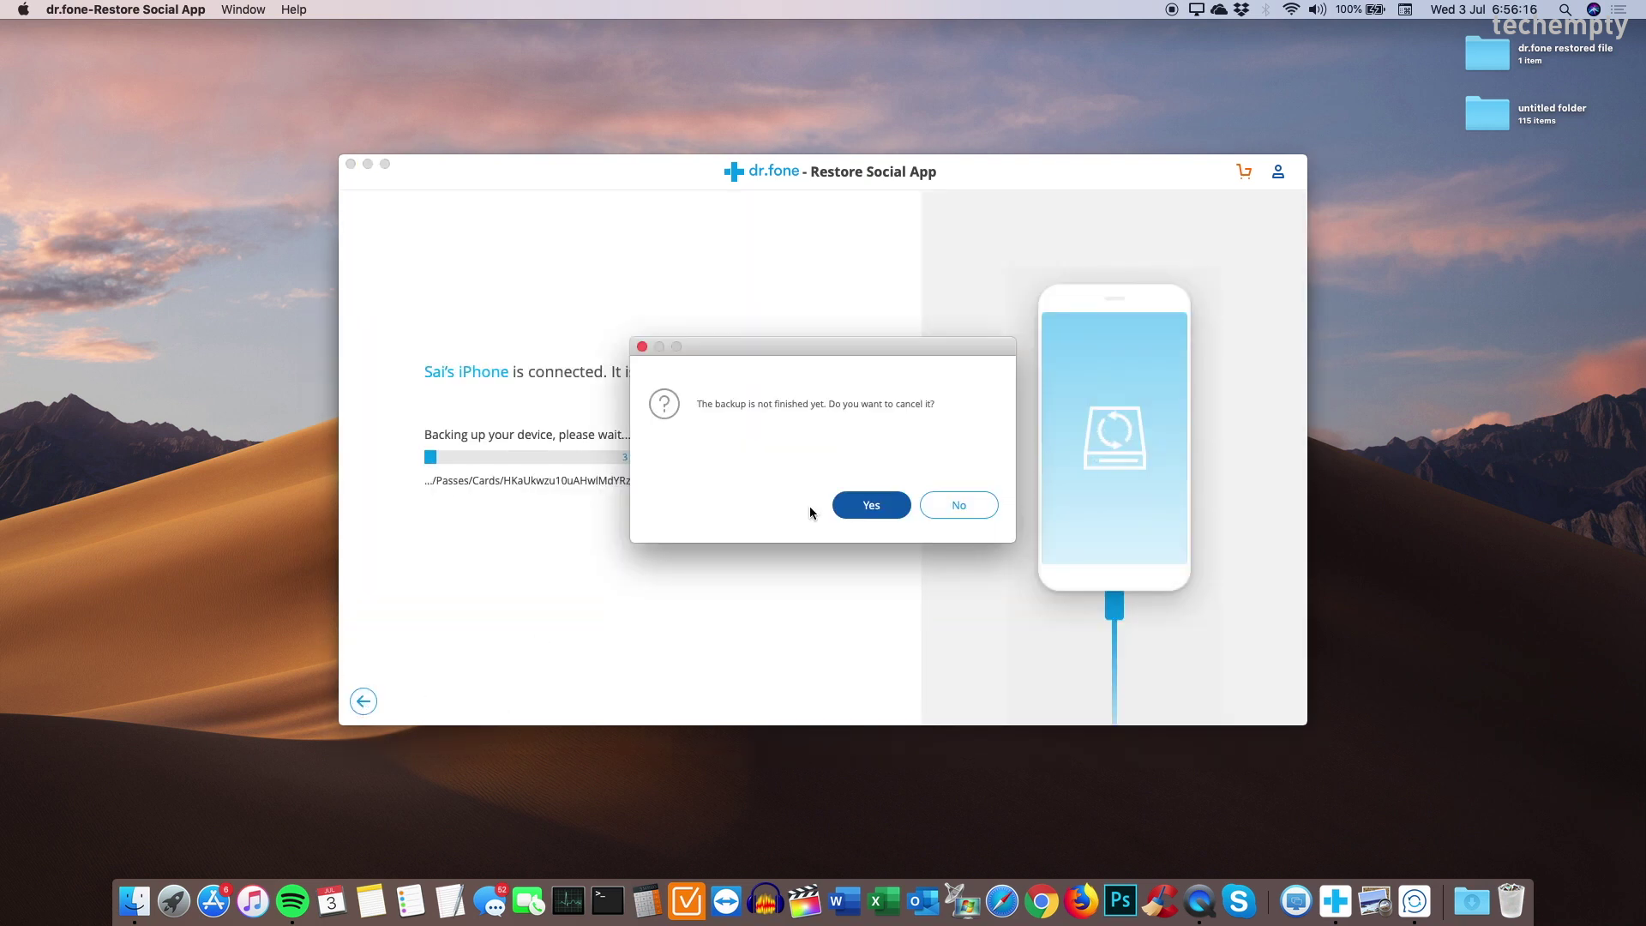
click(856, 510)
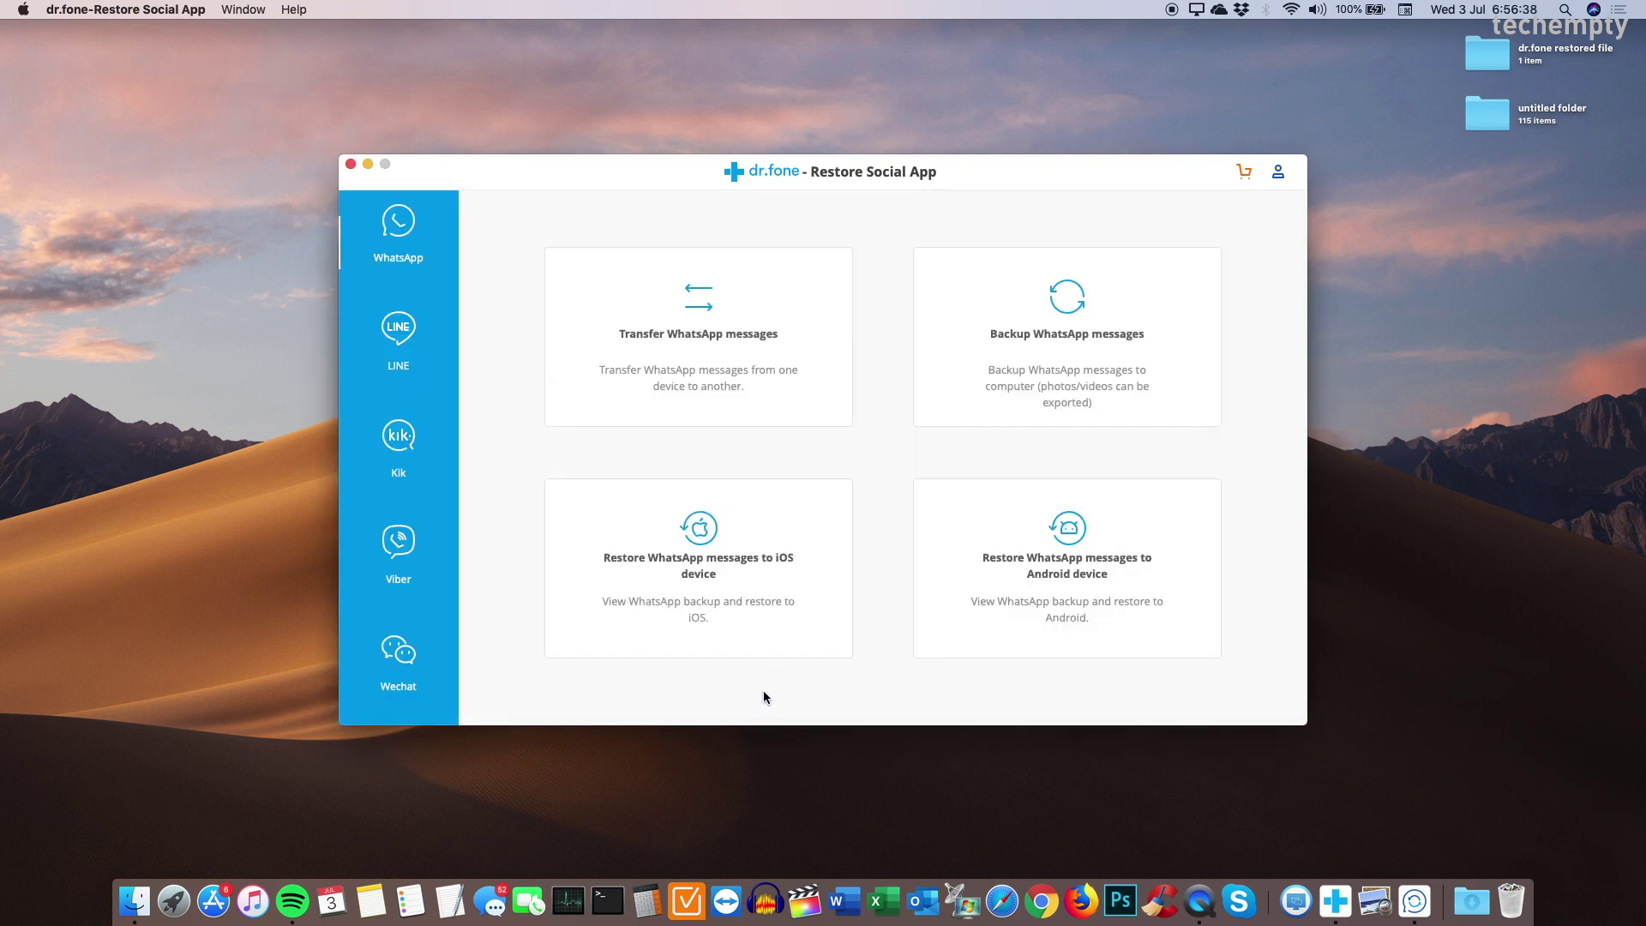